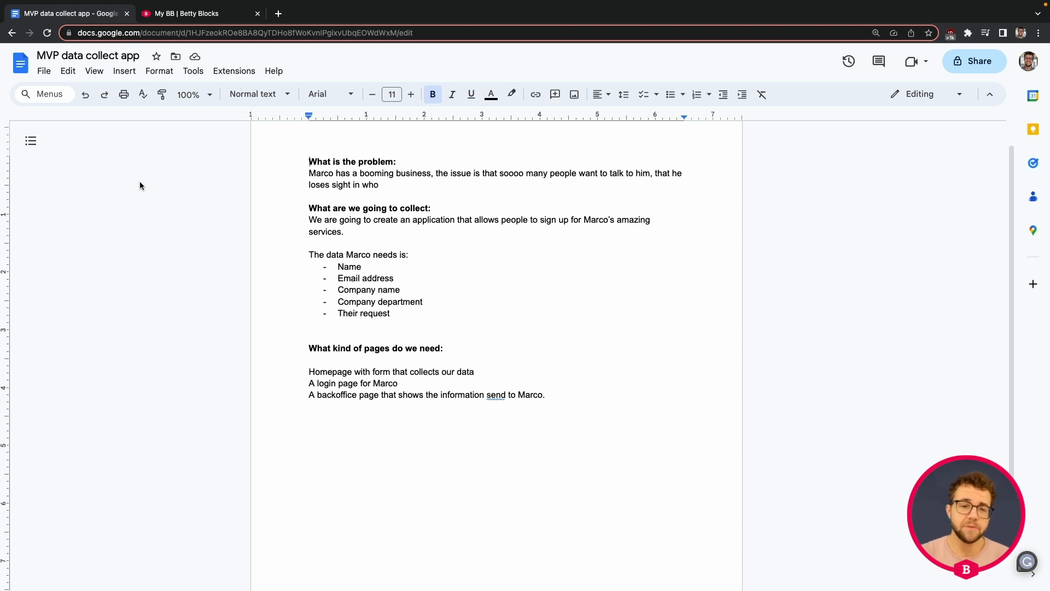
# Finish the problem sentence with 'is asking him the questions', fixing the typos
pyautogui.click(396, 193)
pyautogui.doubleClick(411, 190)
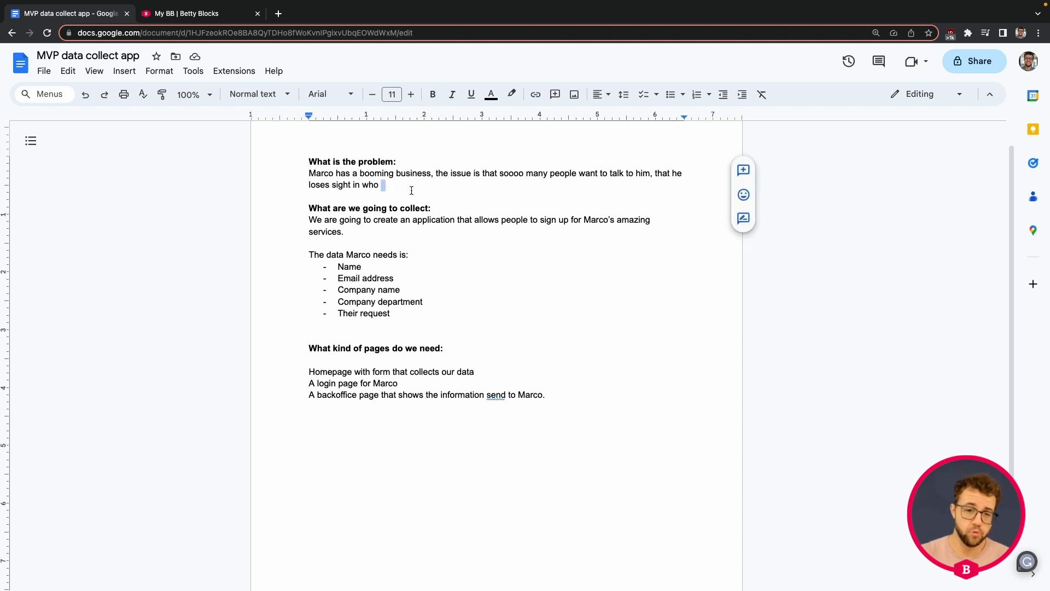
pyautogui.press('Left')
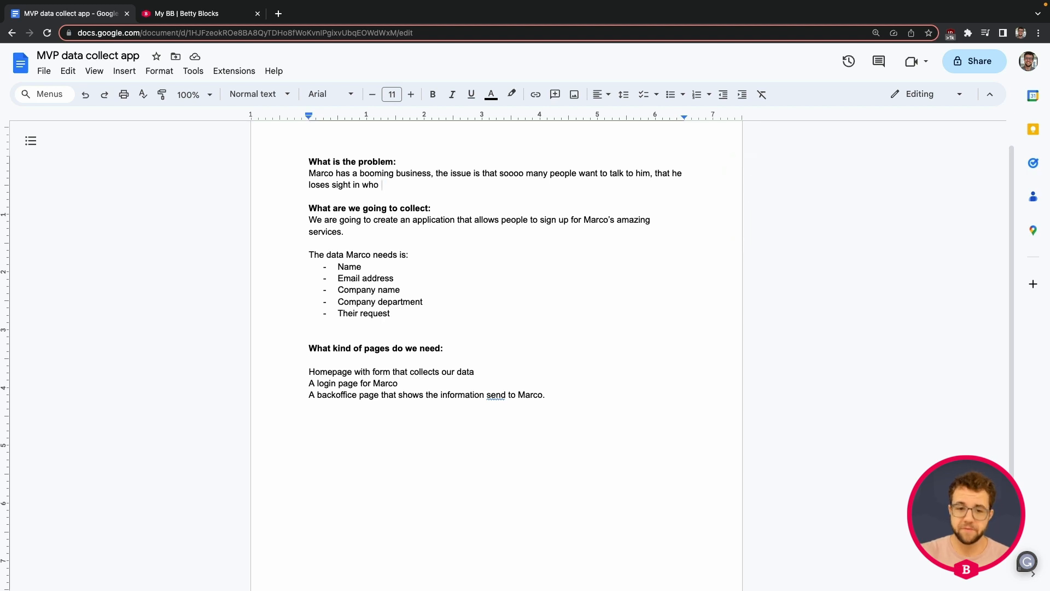
pyautogui.write('is asking th')
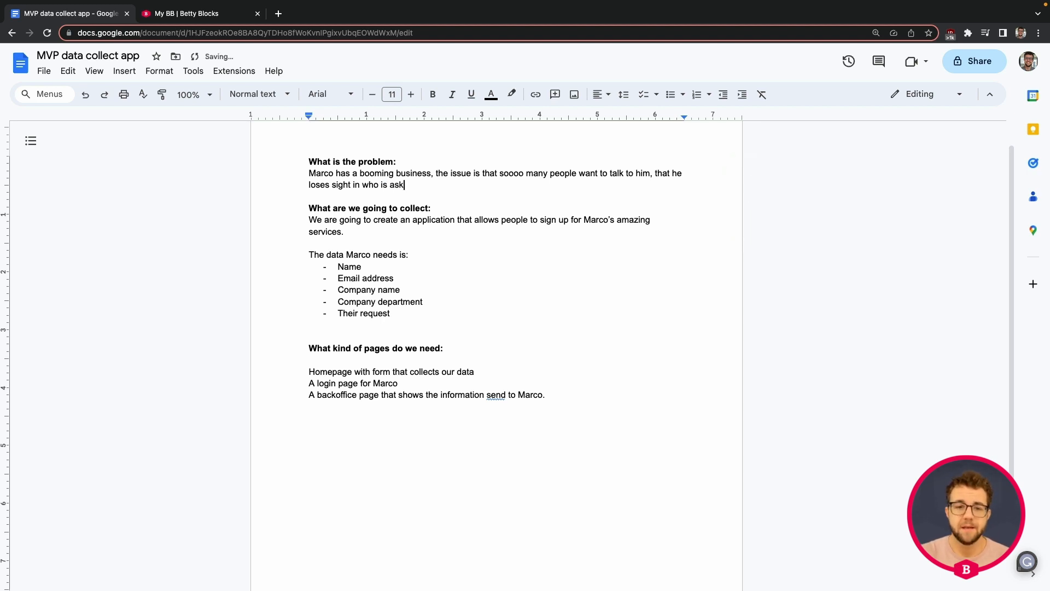
pyautogui.press('BackSpace')
pyautogui.press('BackSpace')
pyautogui.write('him the qyes')
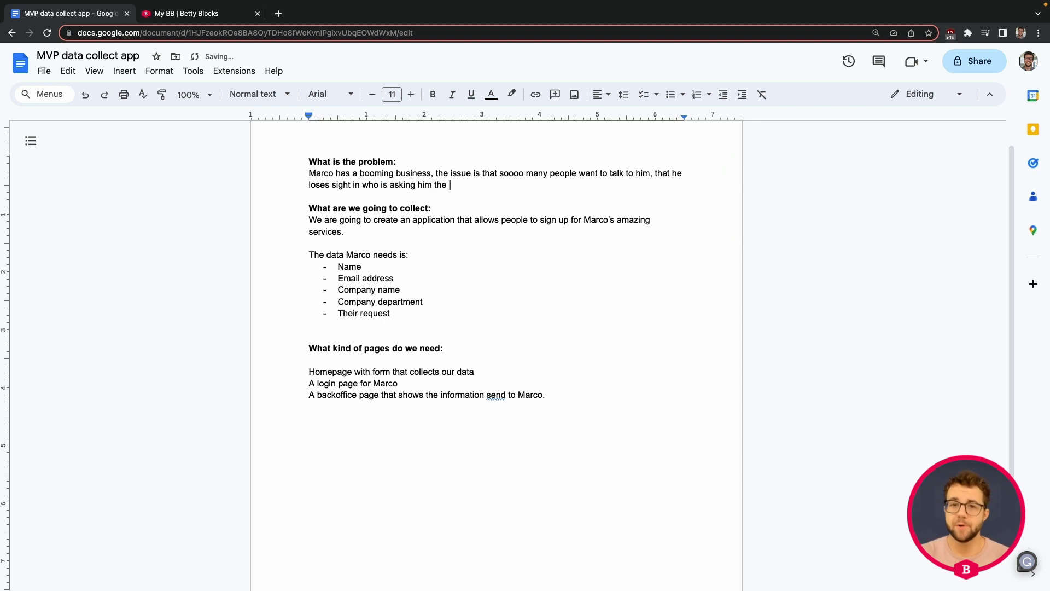
pyautogui.press('BackSpace')
pyautogui.press('BackSpace')
pyautogui.press('BackSpace')
pyautogui.write('uestions')
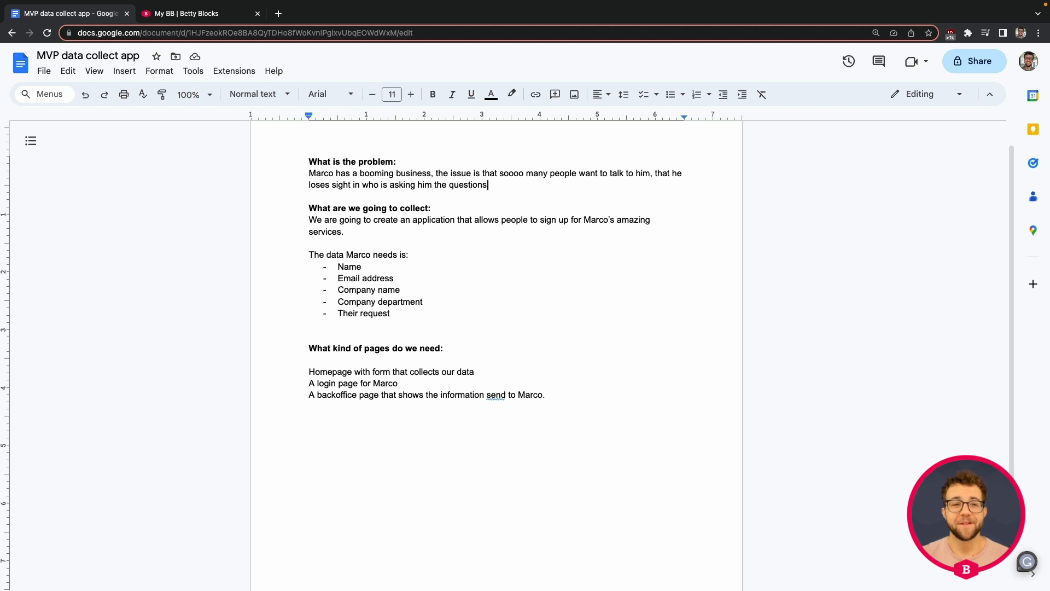
# Find the marcosprospecttool application on the organization page and launch it in the builder
pyautogui.click(205, 13)
pyautogui.scroll(-1, 631, 232)
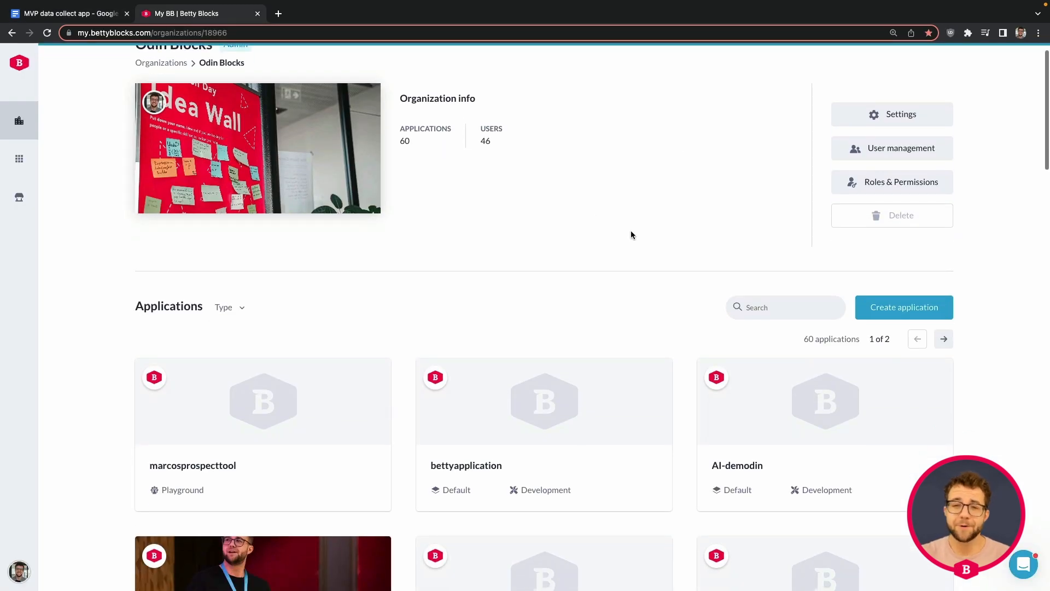
pyautogui.scroll(1, 632, 235)
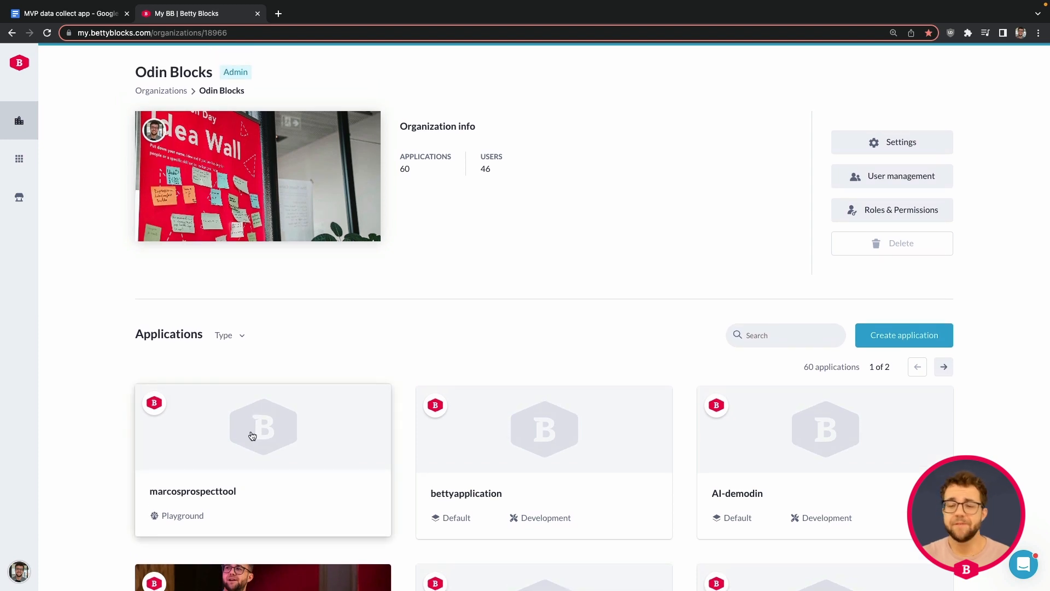
pyautogui.click(252, 437)
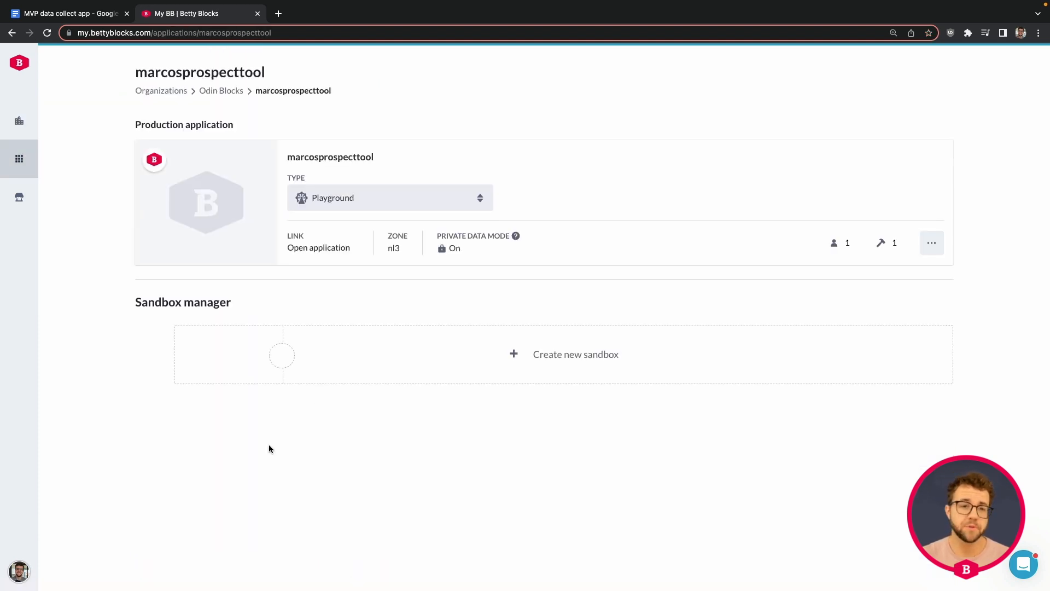
pyautogui.click(230, 91)
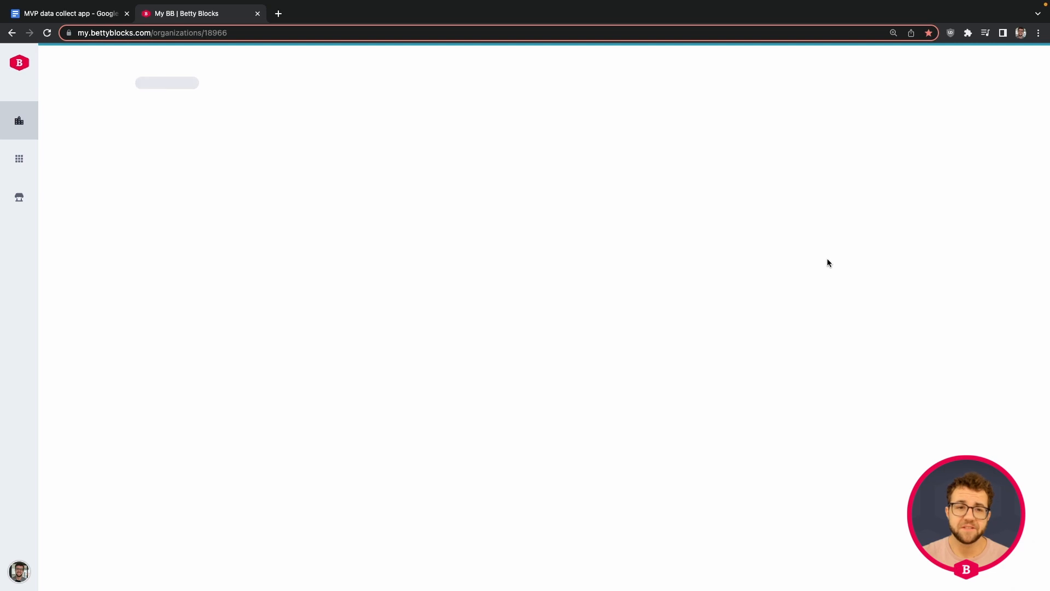
pyautogui.click(915, 335)
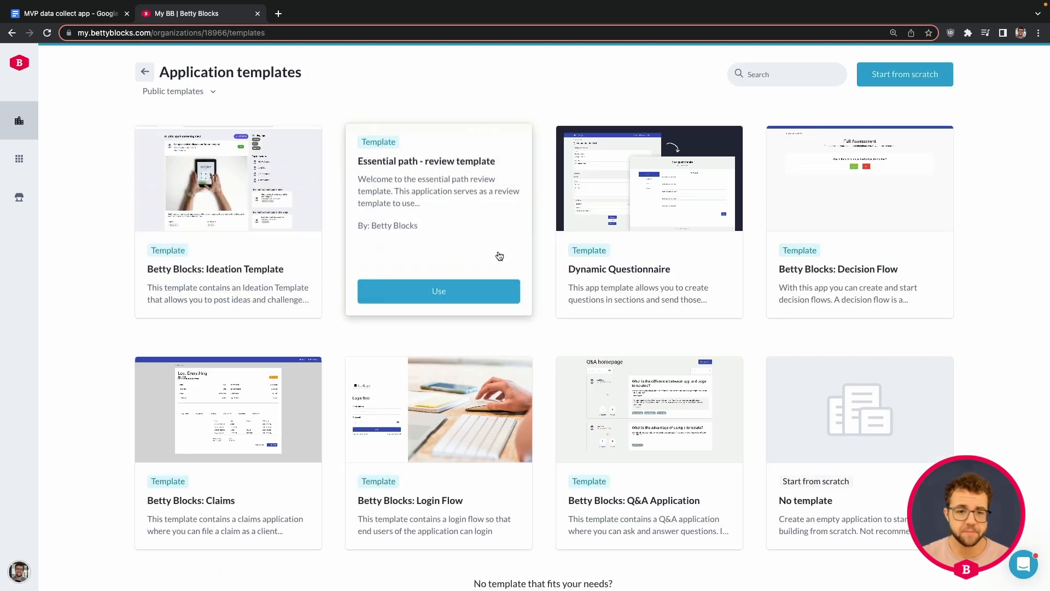
pyautogui.scroll(-3, 481, 257)
pyautogui.scroll(3, 544, 275)
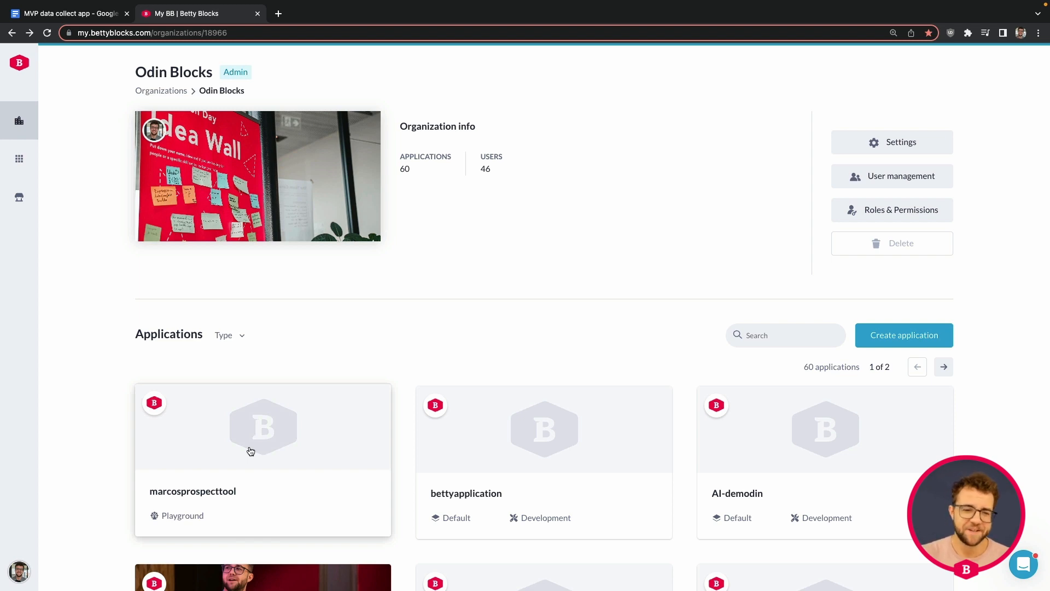
pyautogui.click(251, 451)
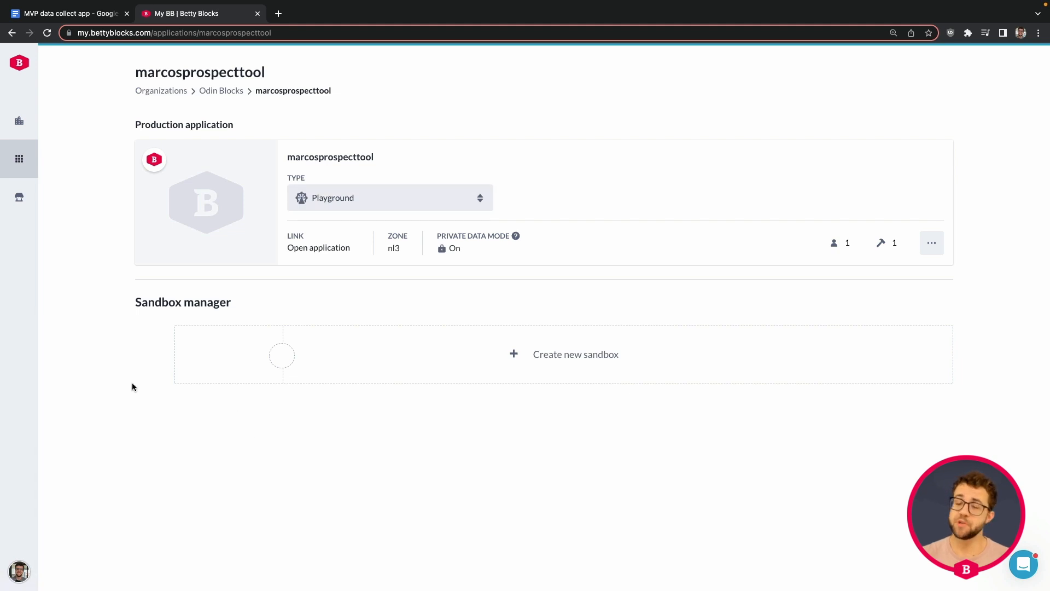
pyautogui.click(233, 222)
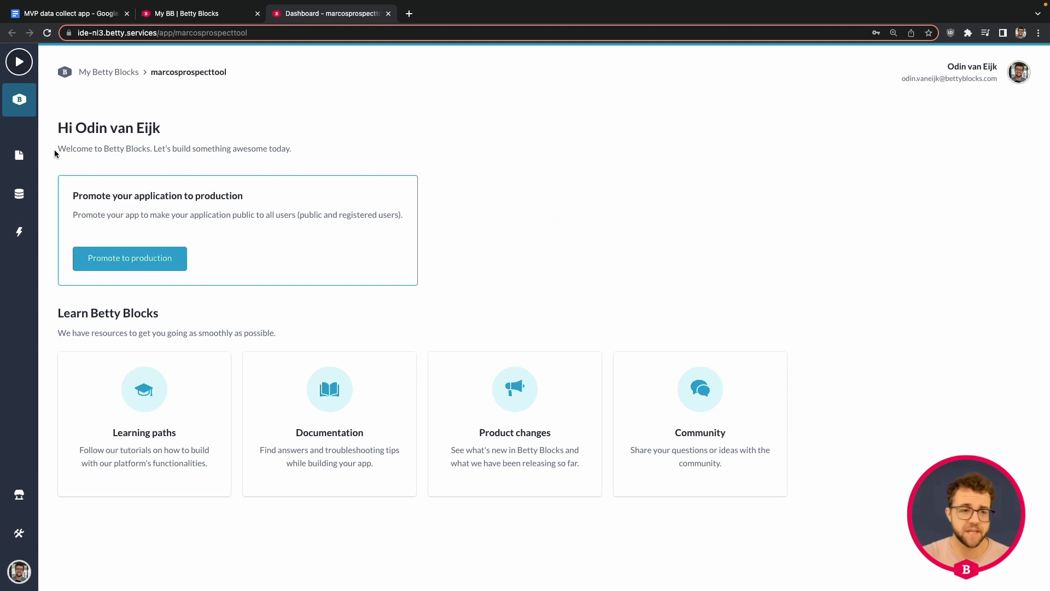
# Delete the Home page from its page settings, leaving eight pages
pyautogui.click(19, 155)
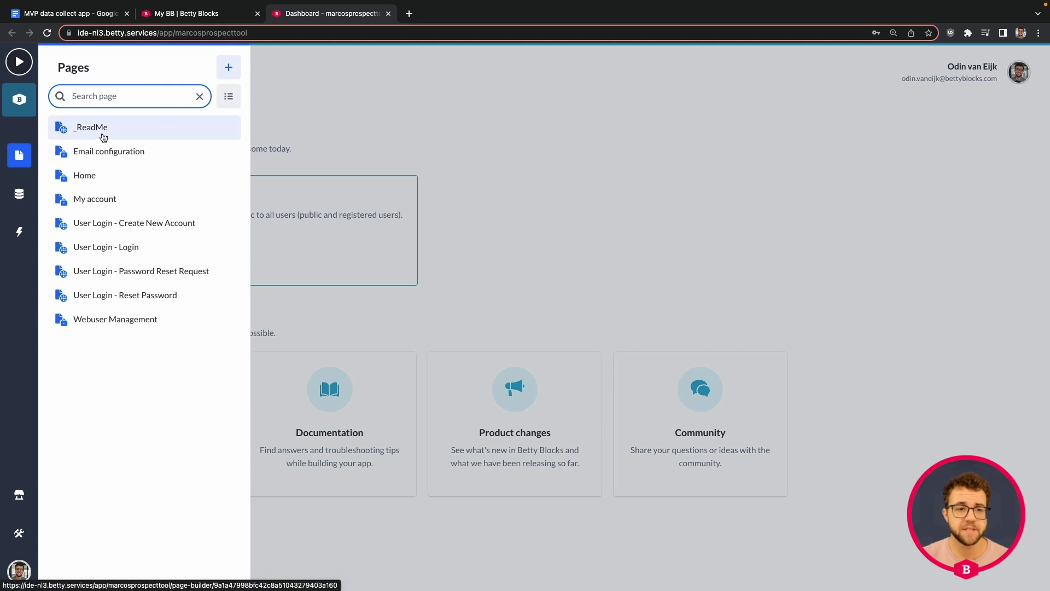
pyautogui.click(120, 174)
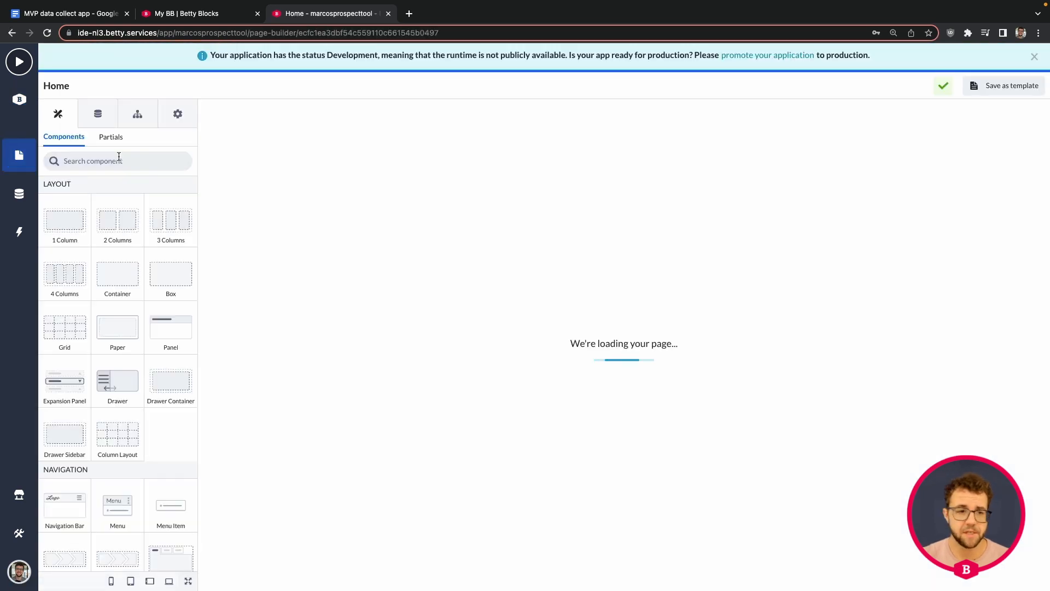
pyautogui.click(17, 158)
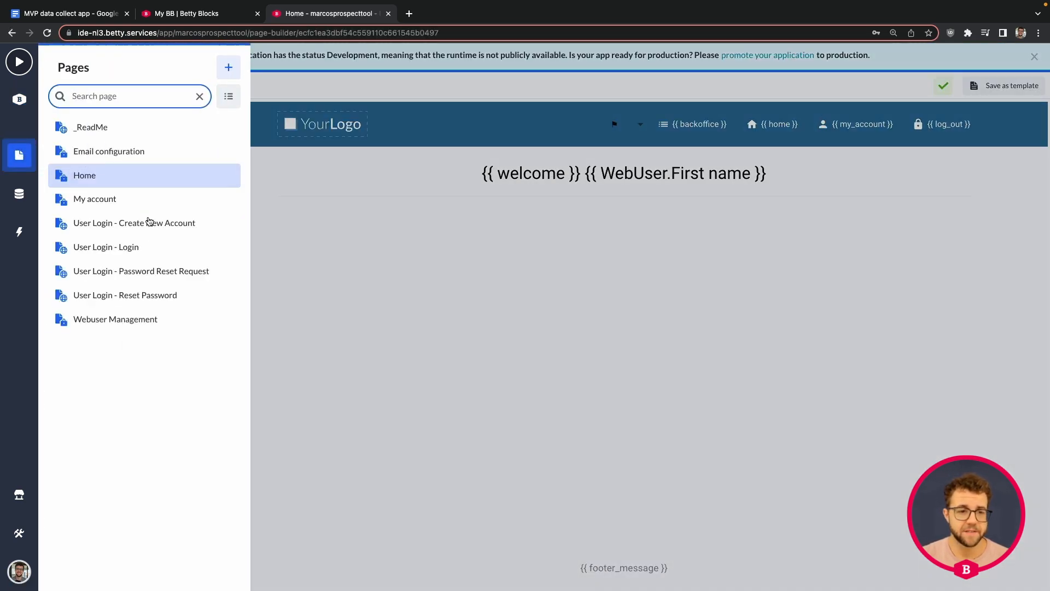
pyautogui.click(148, 247)
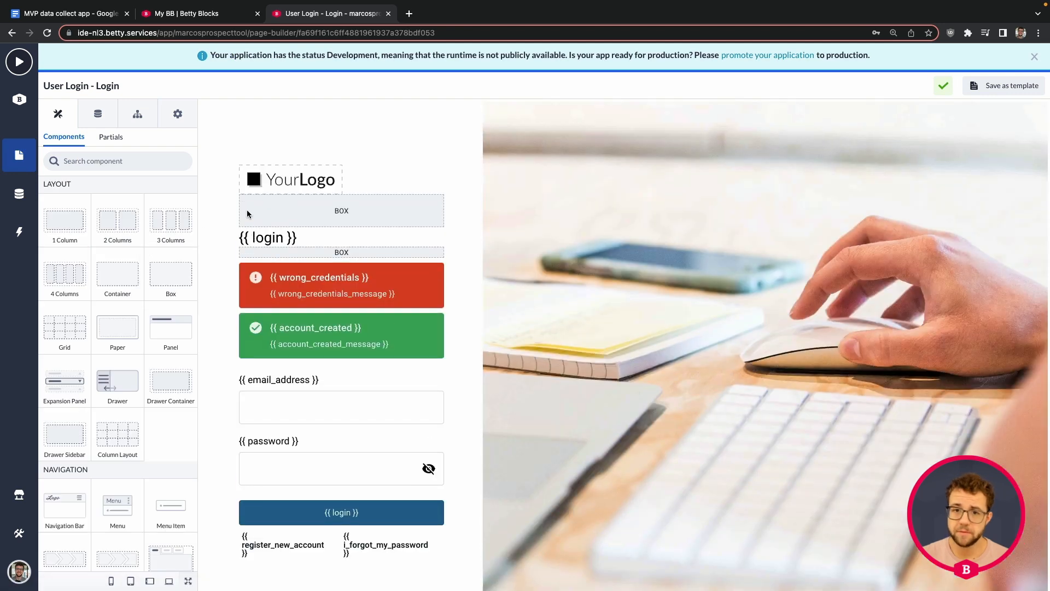
pyautogui.click(23, 159)
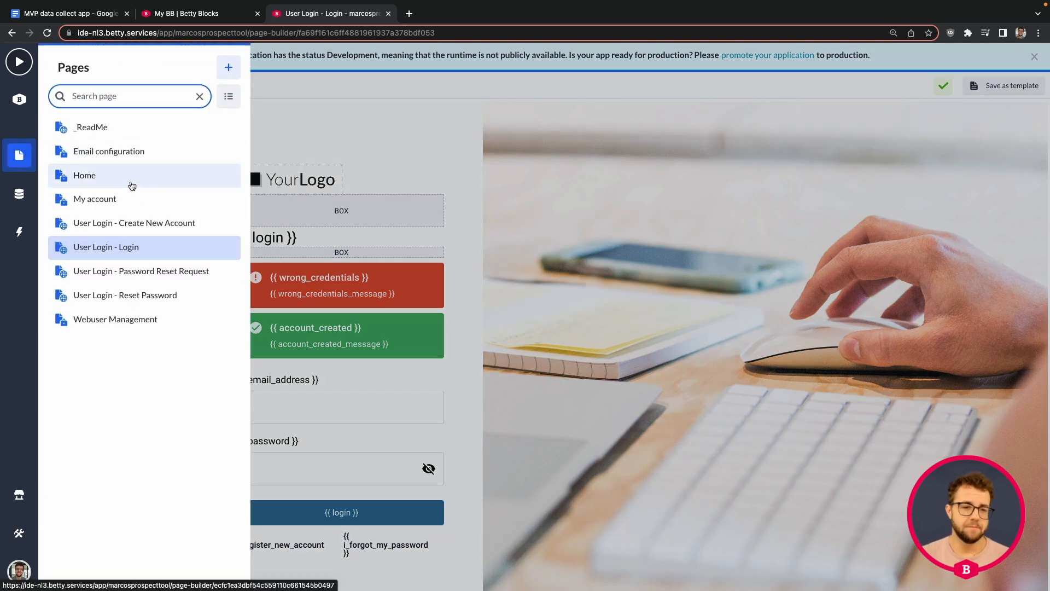
pyautogui.click(132, 181)
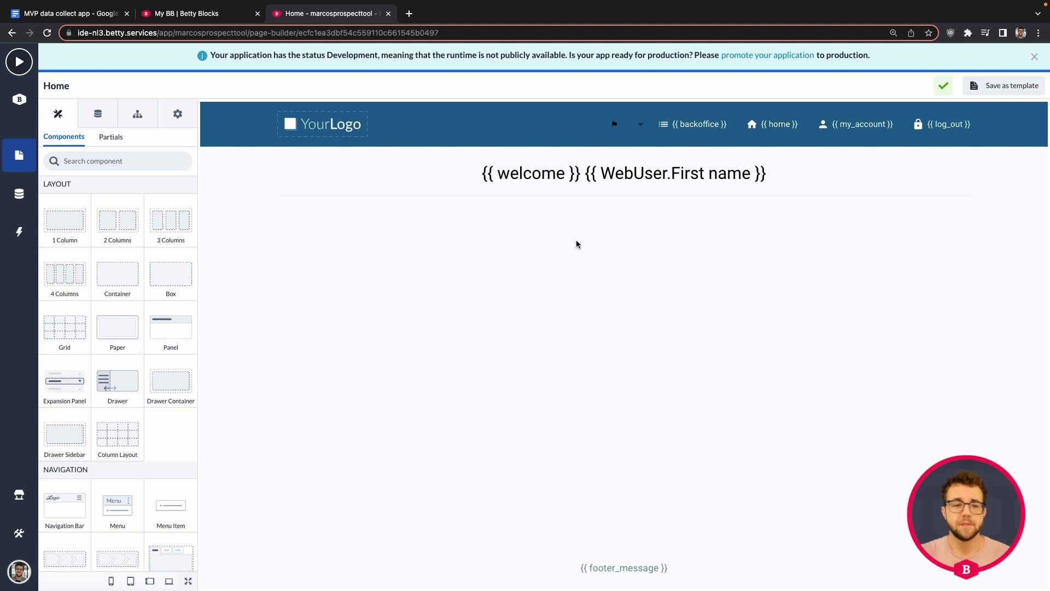
pyautogui.click(174, 117)
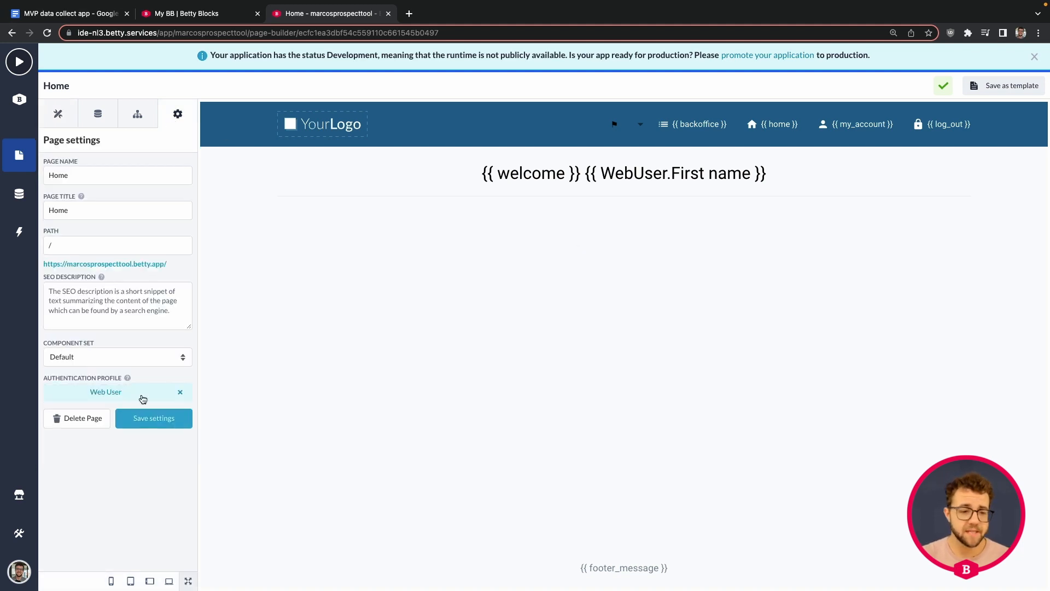
pyautogui.click(90, 417)
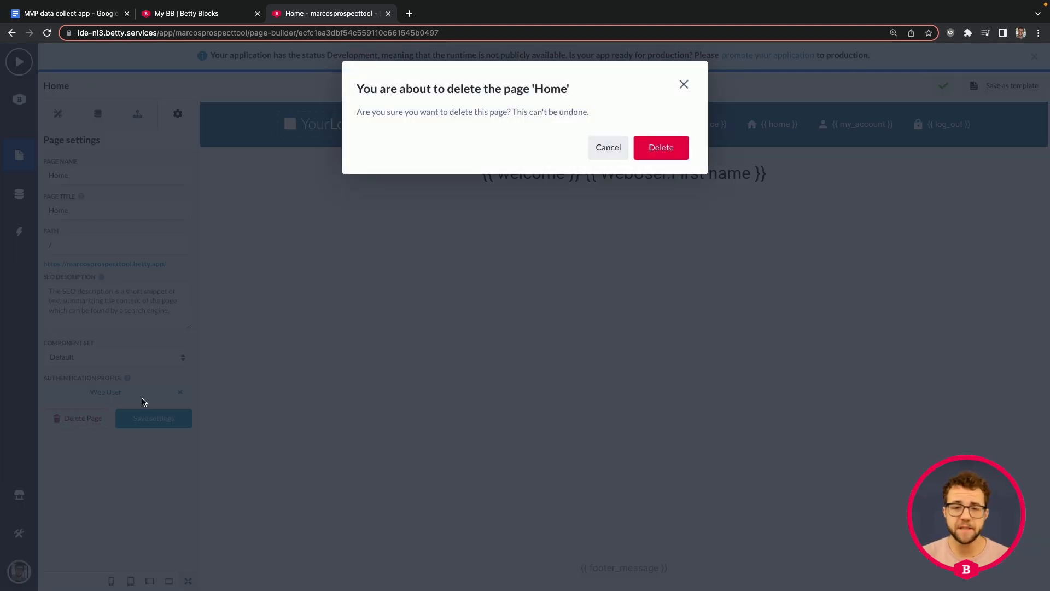
pyautogui.click(646, 149)
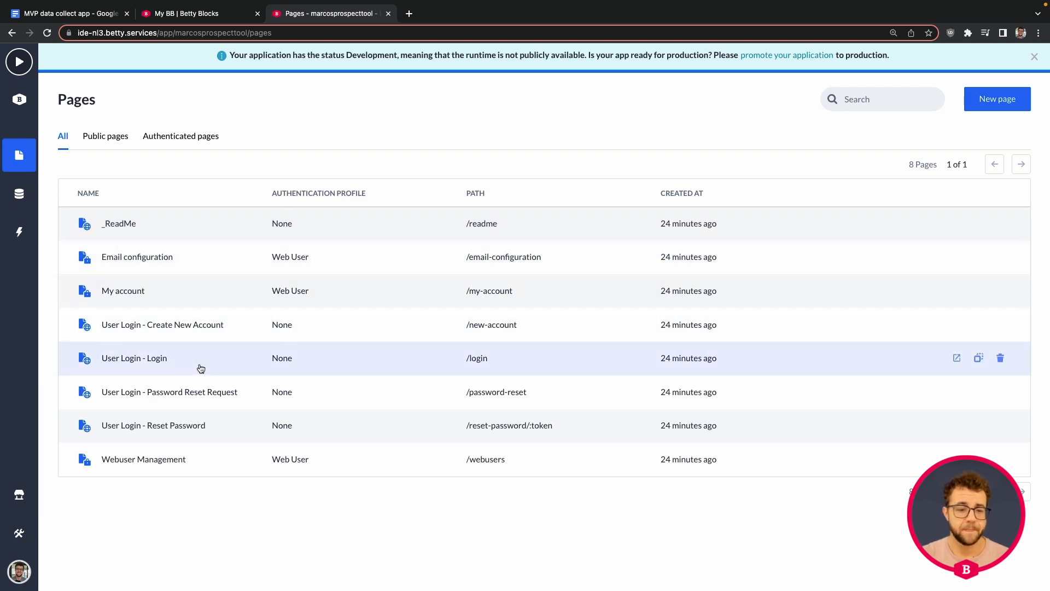
# Select the Login Form on the User Login - Login page
pyautogui.click(200, 369)
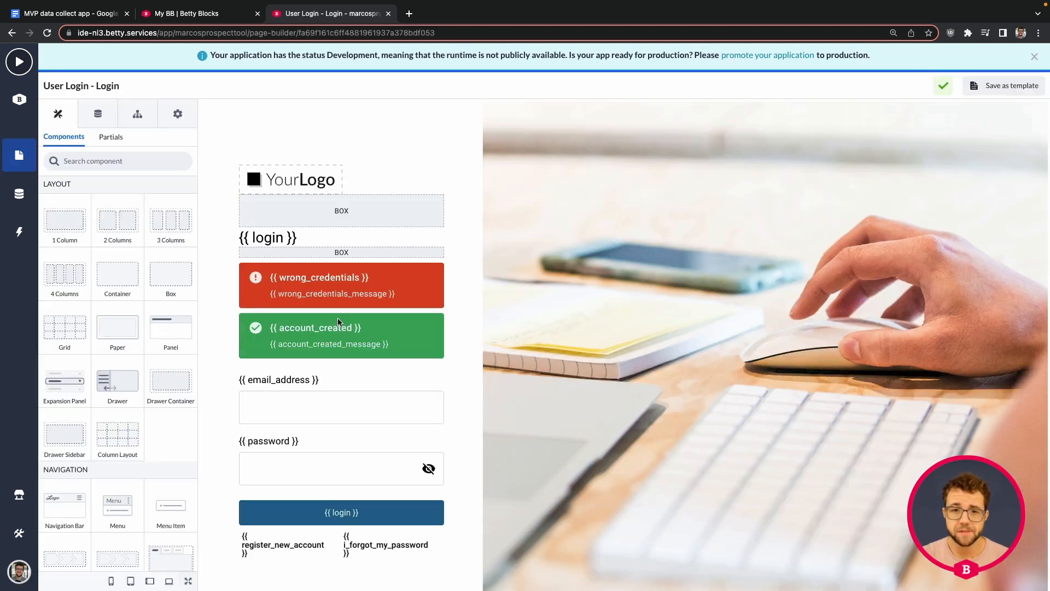
pyautogui.click(316, 444)
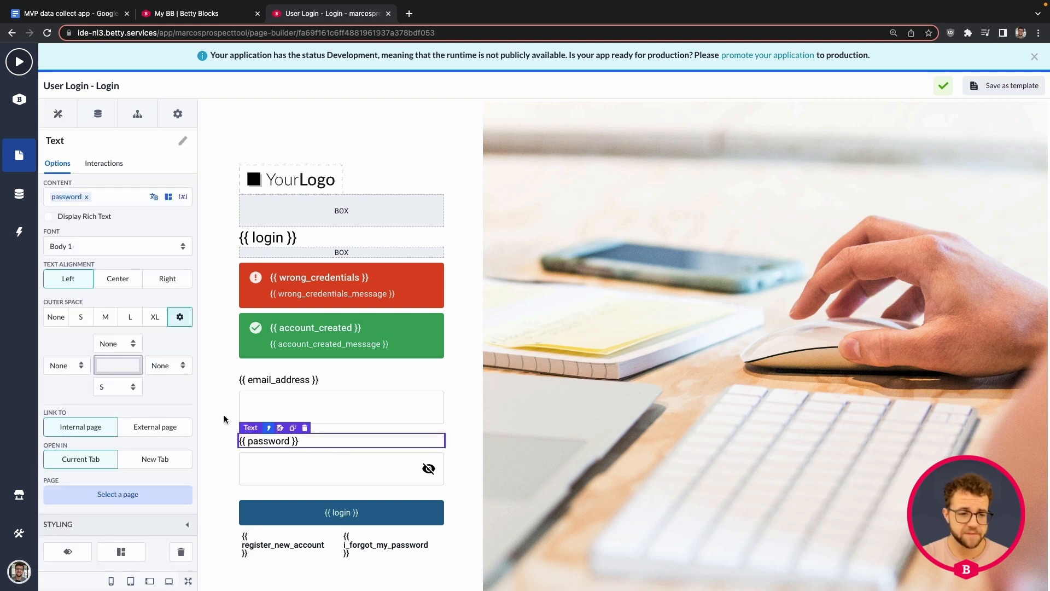
pyautogui.click(268, 427)
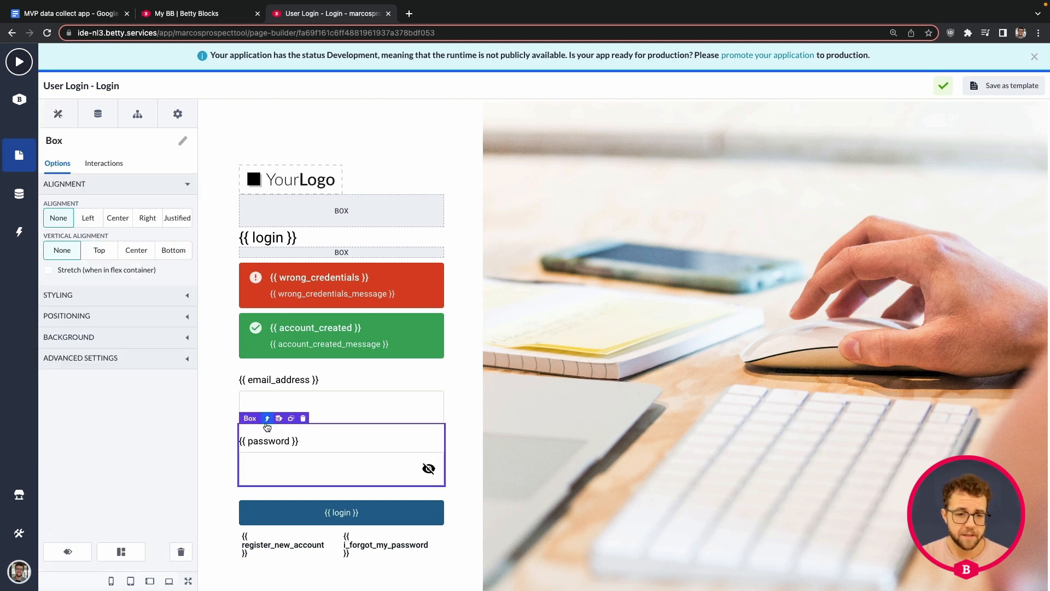
pyautogui.click(266, 418)
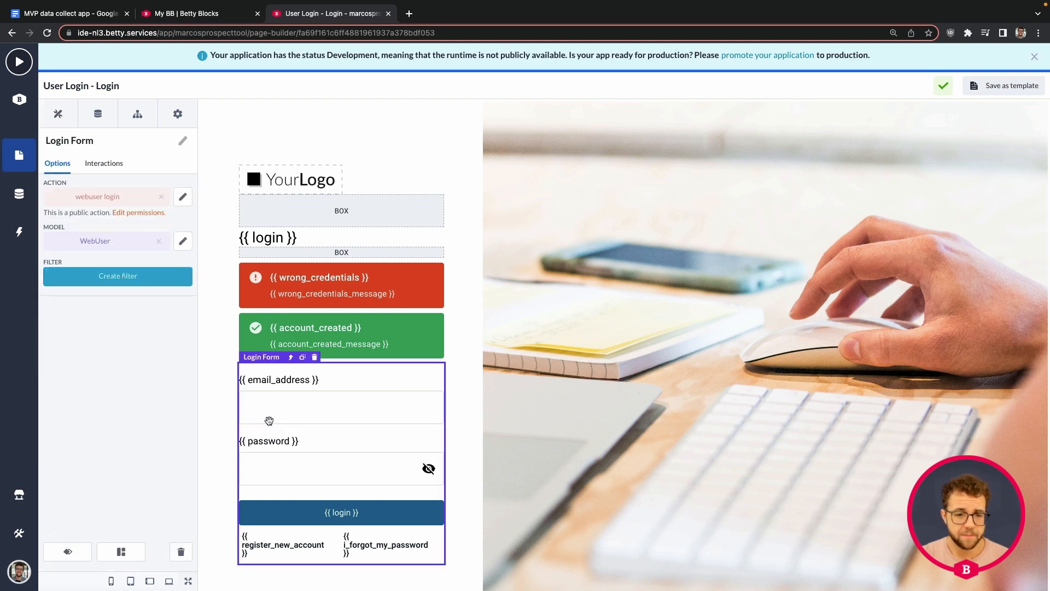
pyautogui.click(139, 118)
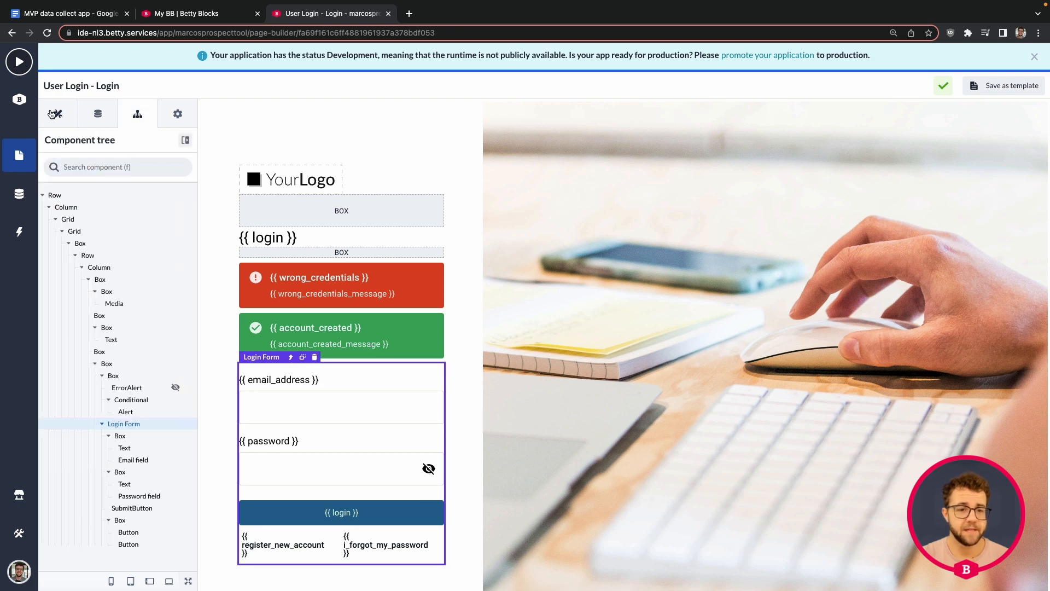
pyautogui.click(58, 115)
pyautogui.click(288, 447)
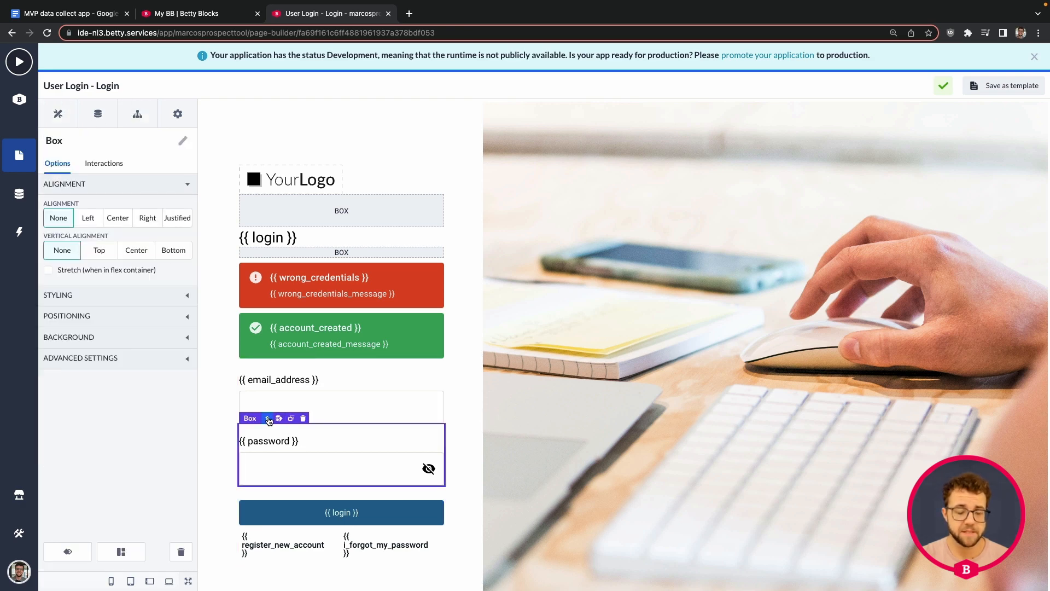
pyautogui.click(265, 417)
# Review the onActionSuccess - login redirect showing 'Page not found' and save it
pyautogui.click(105, 164)
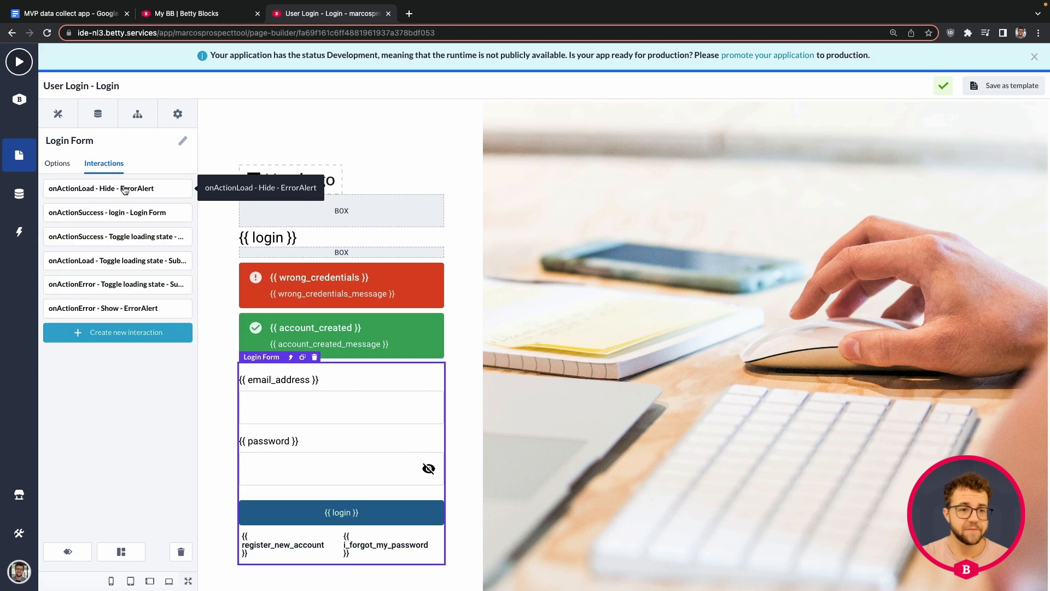
pyautogui.click(110, 213)
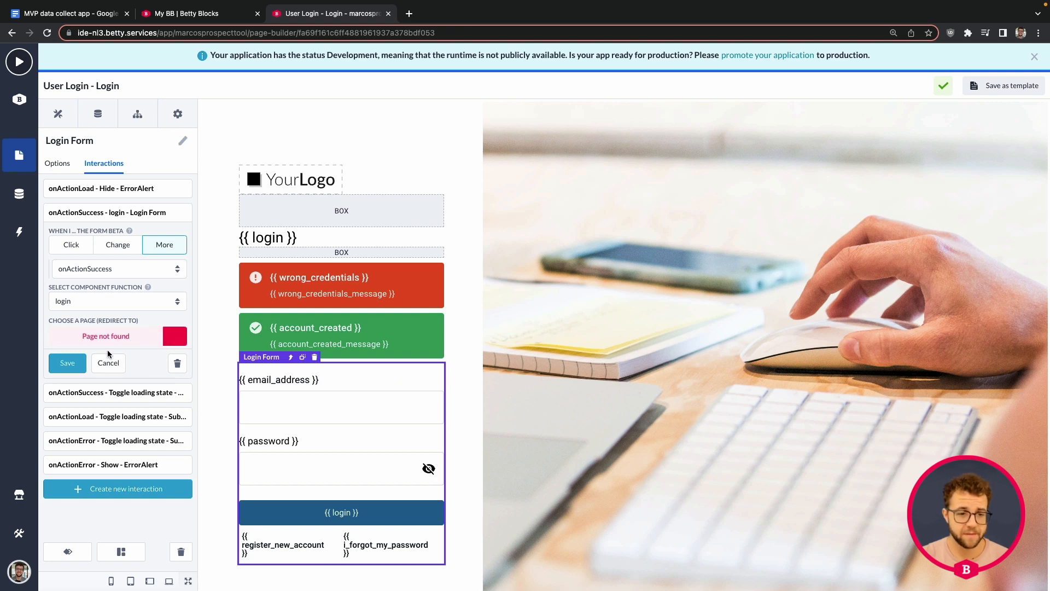
pyautogui.click(108, 364)
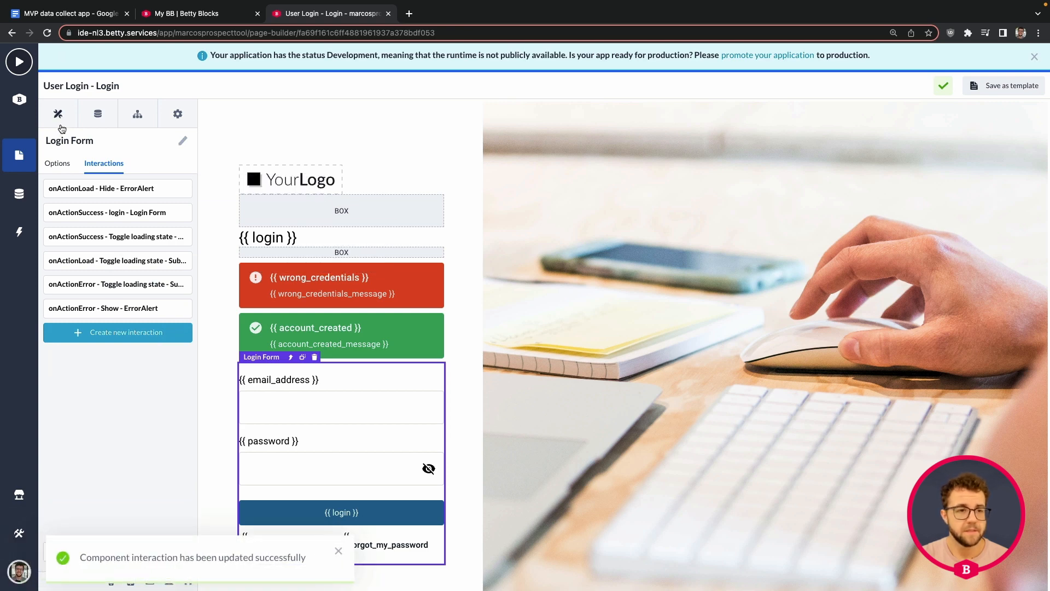
pyautogui.click(21, 155)
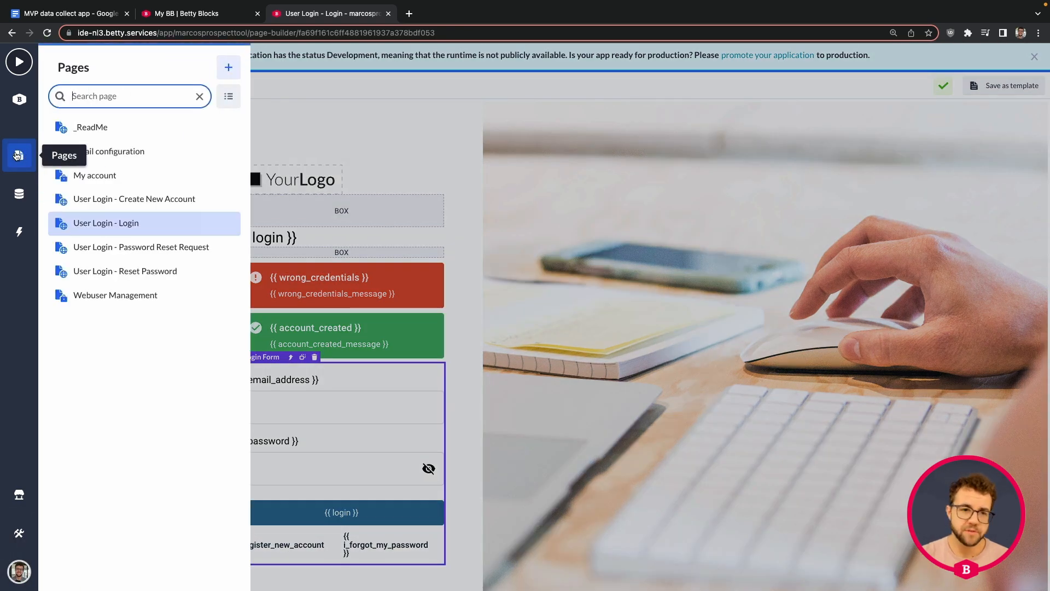
# Create a page named 'home' from the Homepage, inspirational template with the Web User profile
pyautogui.click(228, 68)
pyautogui.scroll(-1, 498, 230)
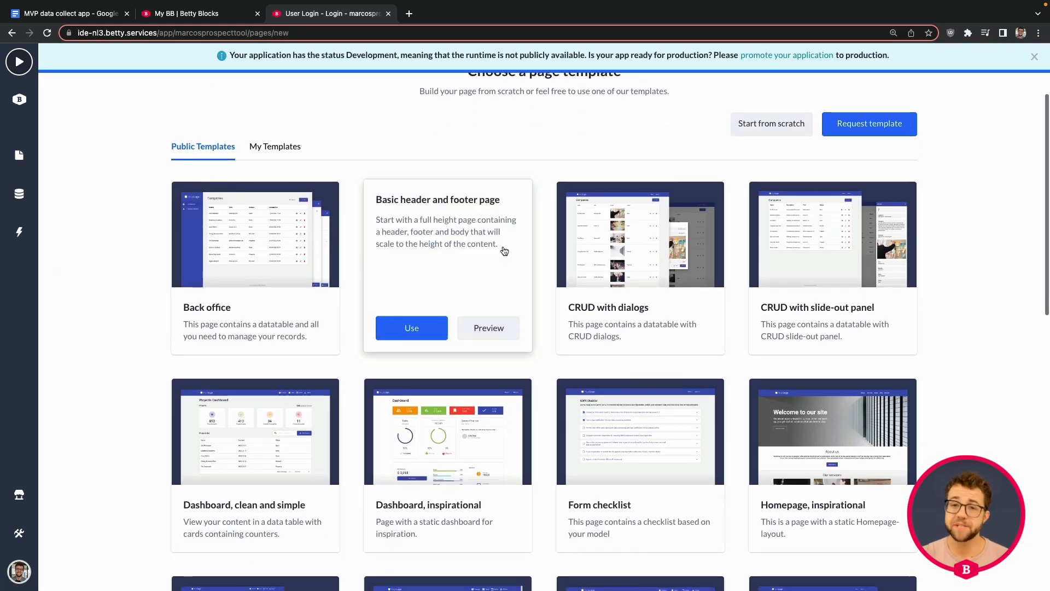
pyautogui.scroll(-2, 505, 250)
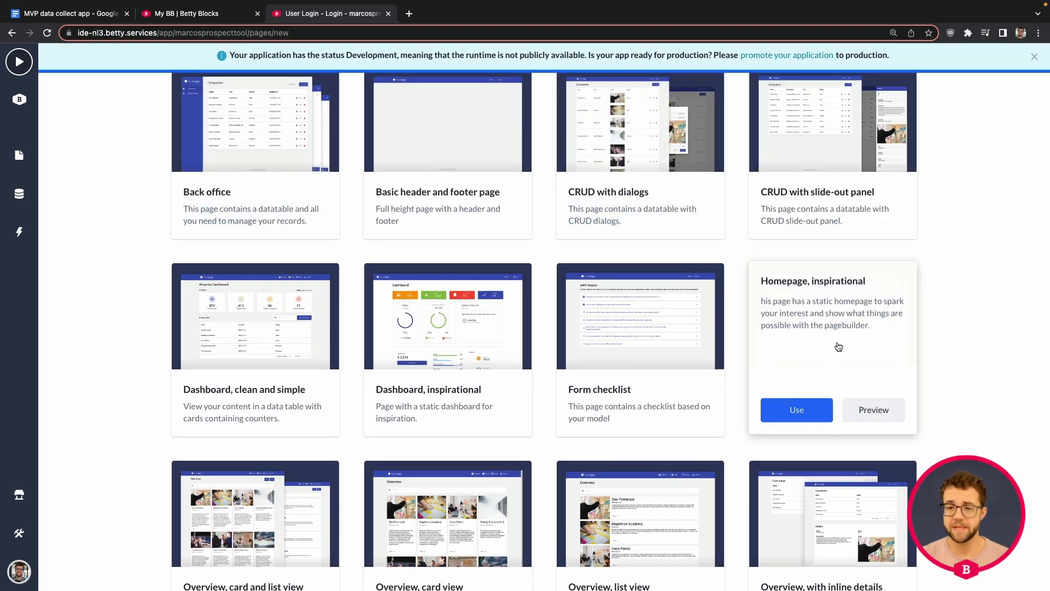
pyautogui.scroll(-2, 734, 298)
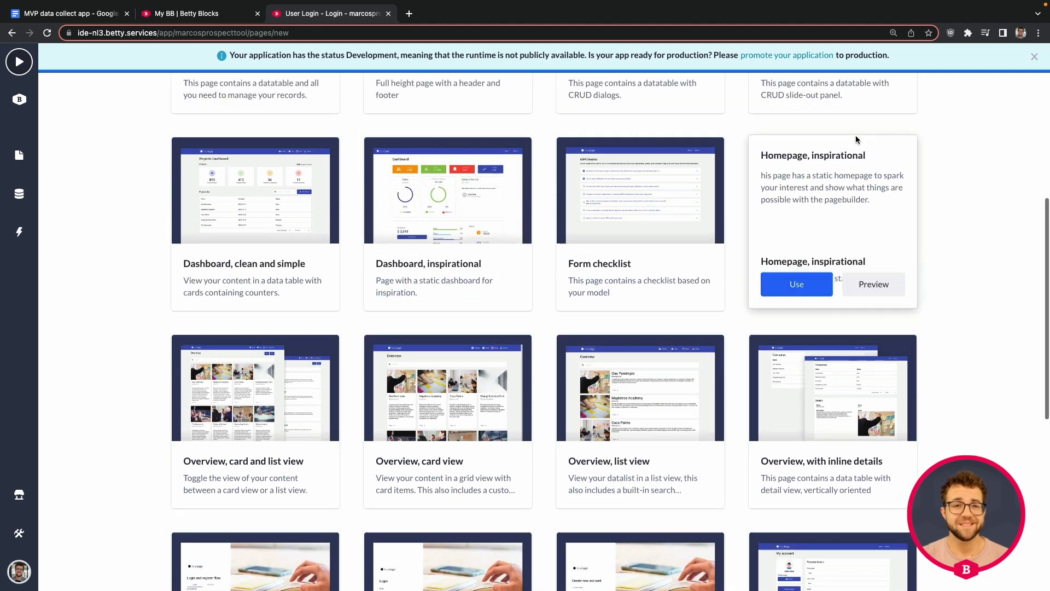
pyautogui.scroll(2, 856, 138)
pyautogui.click(804, 366)
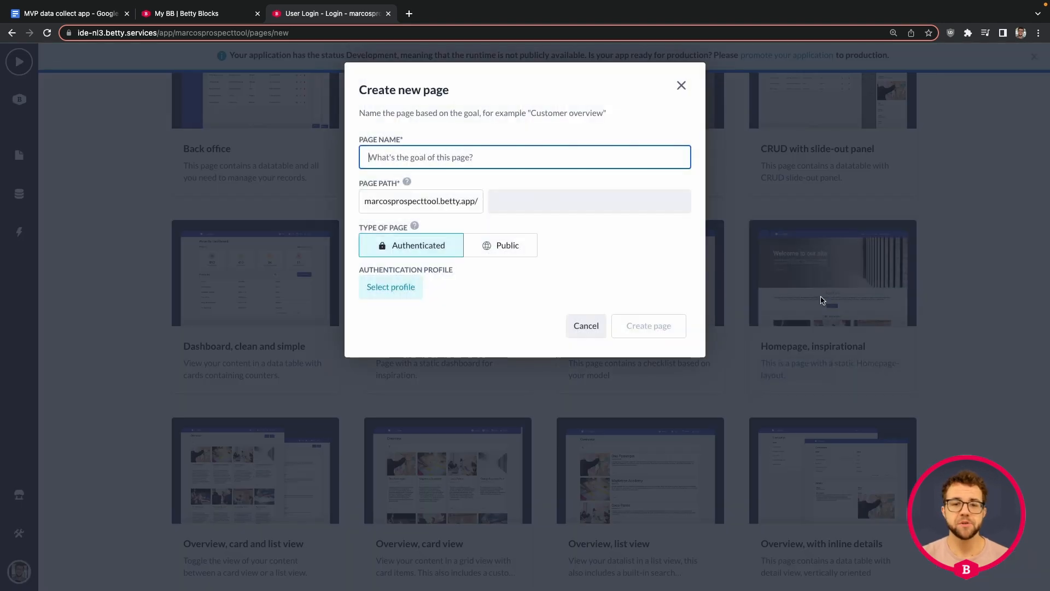
pyautogui.write('home')
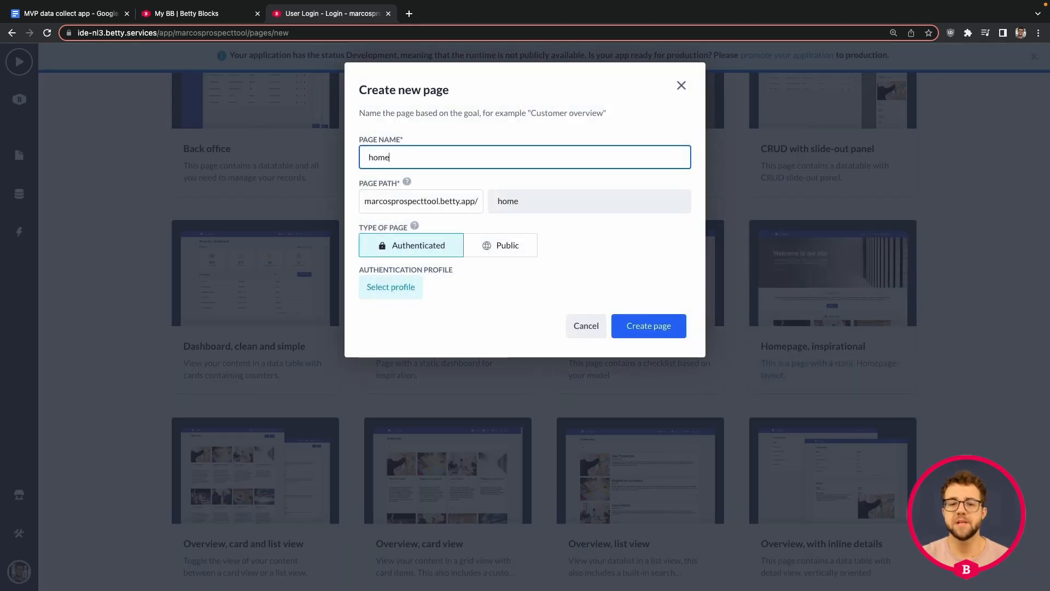
pyautogui.click(410, 287)
pyautogui.click(412, 354)
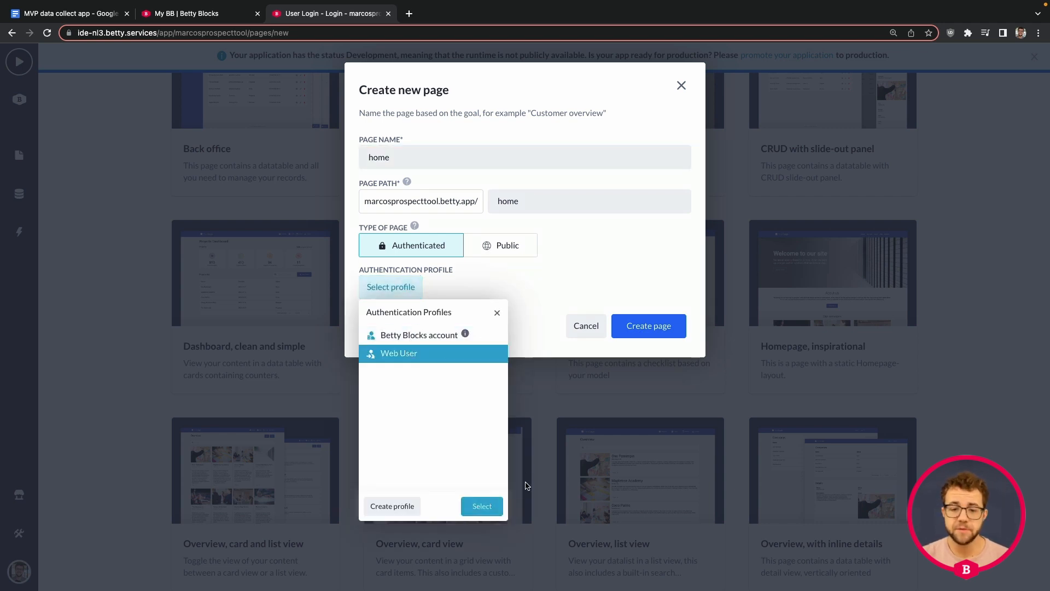
pyautogui.click(481, 506)
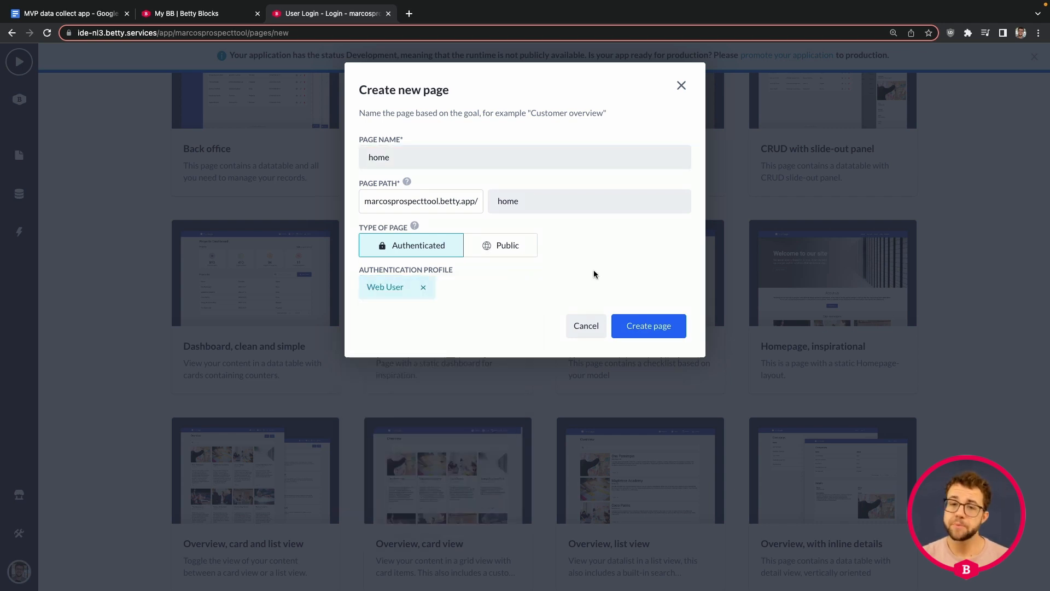
pyautogui.click(640, 323)
pyautogui.click(733, 268)
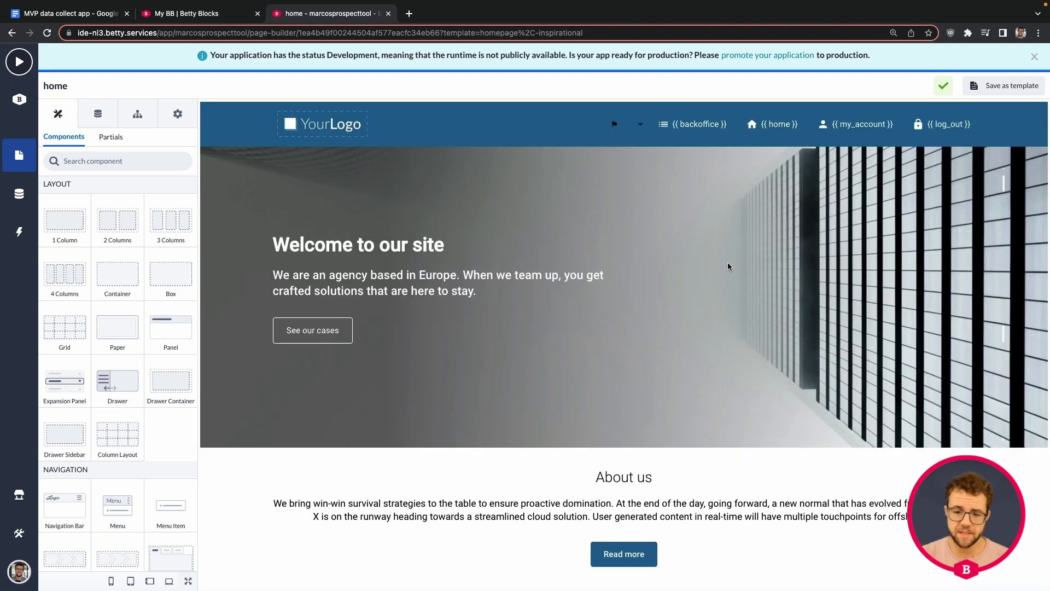
# In the Top menu partial, clear the {{ home }} button's 'Page not found' link
pyautogui.scroll(-10, 718, 273)
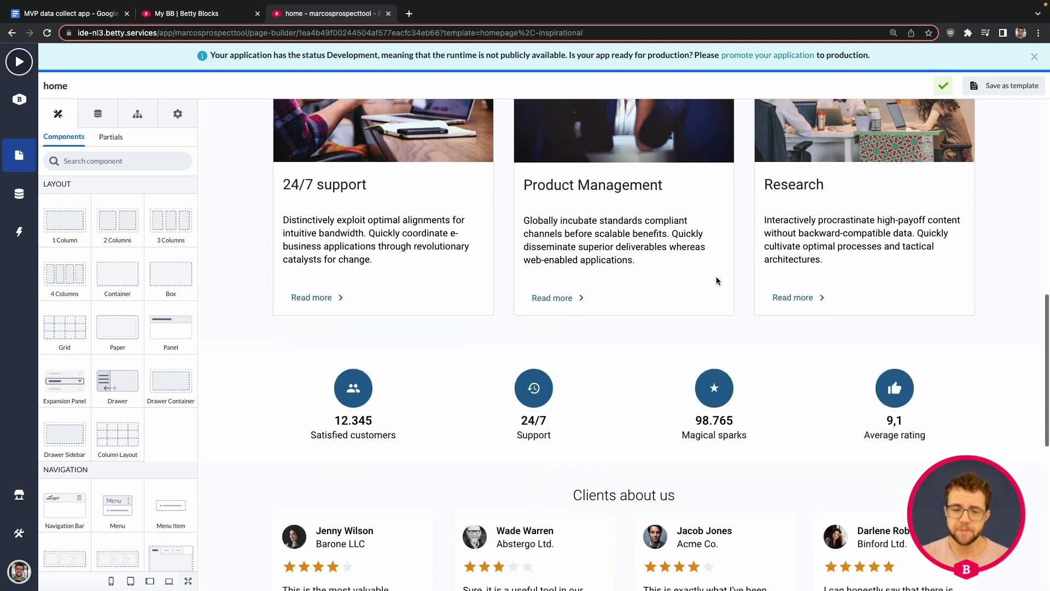
pyautogui.scroll(-4, 717, 276)
pyautogui.scroll(15, 717, 275)
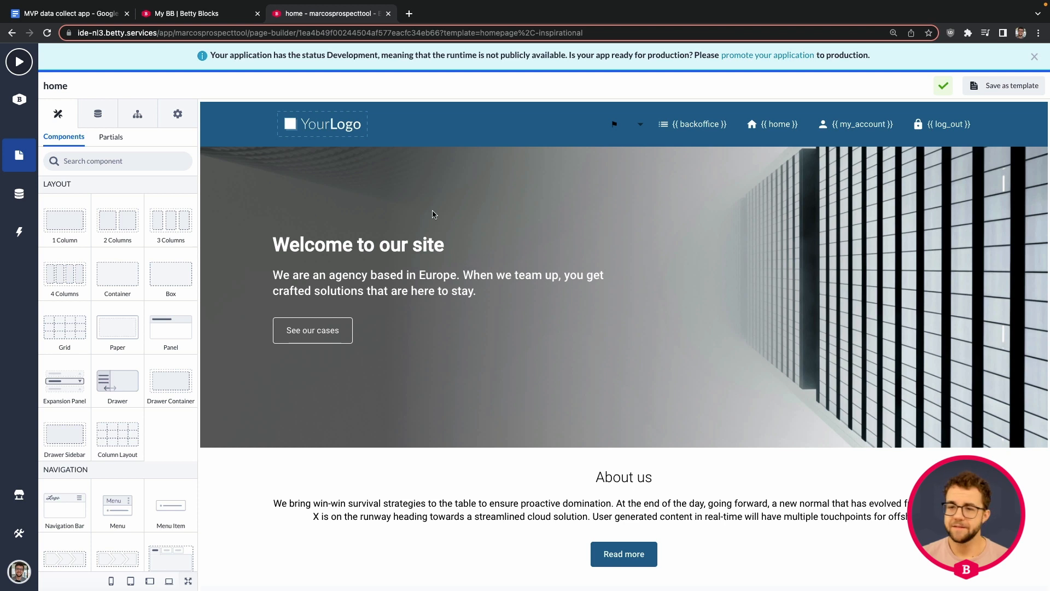
pyautogui.click(777, 136)
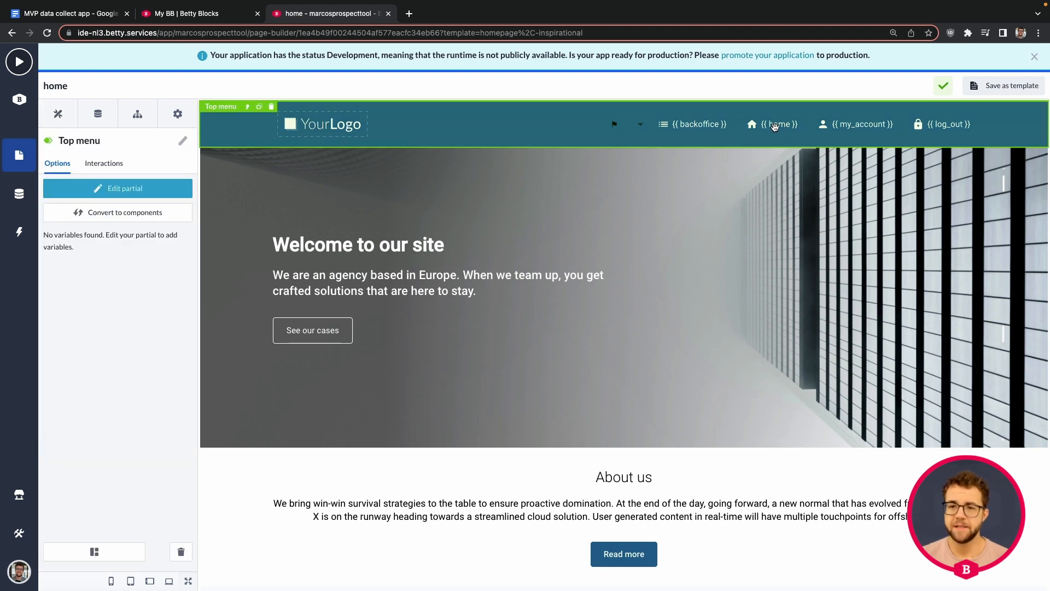
pyautogui.click(175, 187)
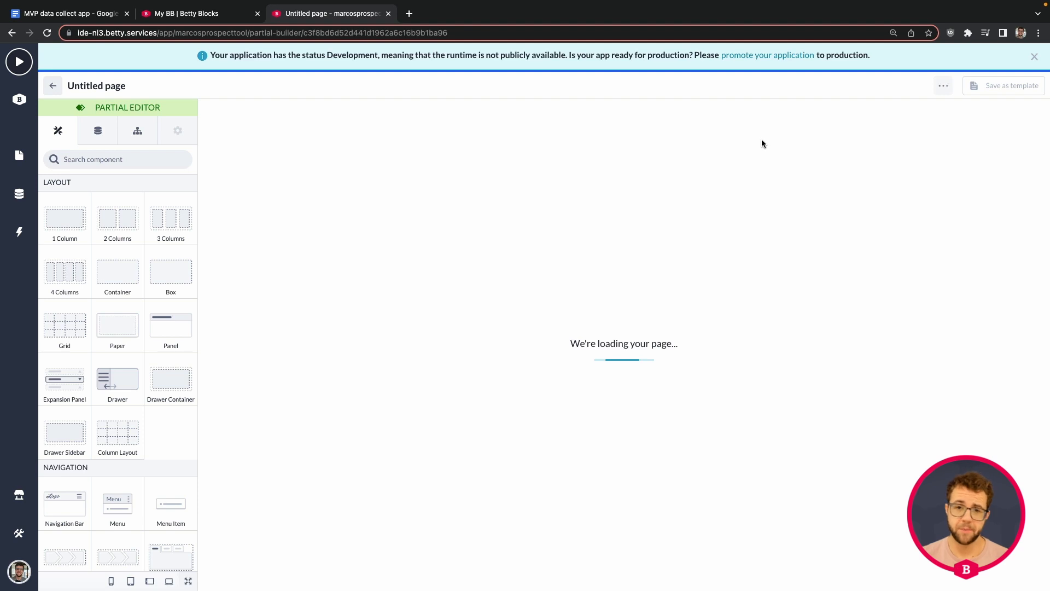
pyautogui.click(771, 125)
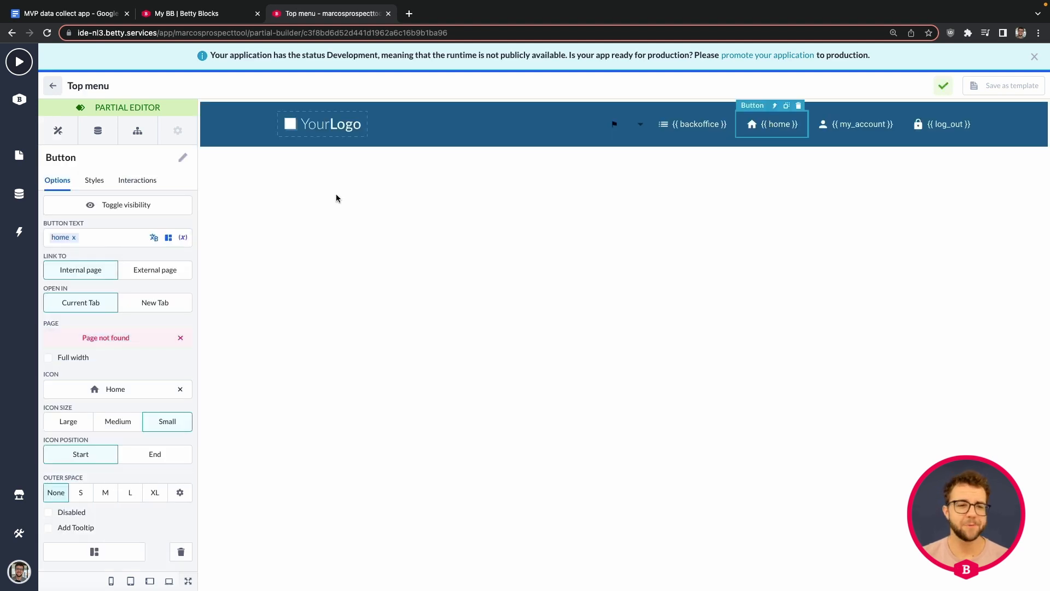
pyautogui.click(180, 337)
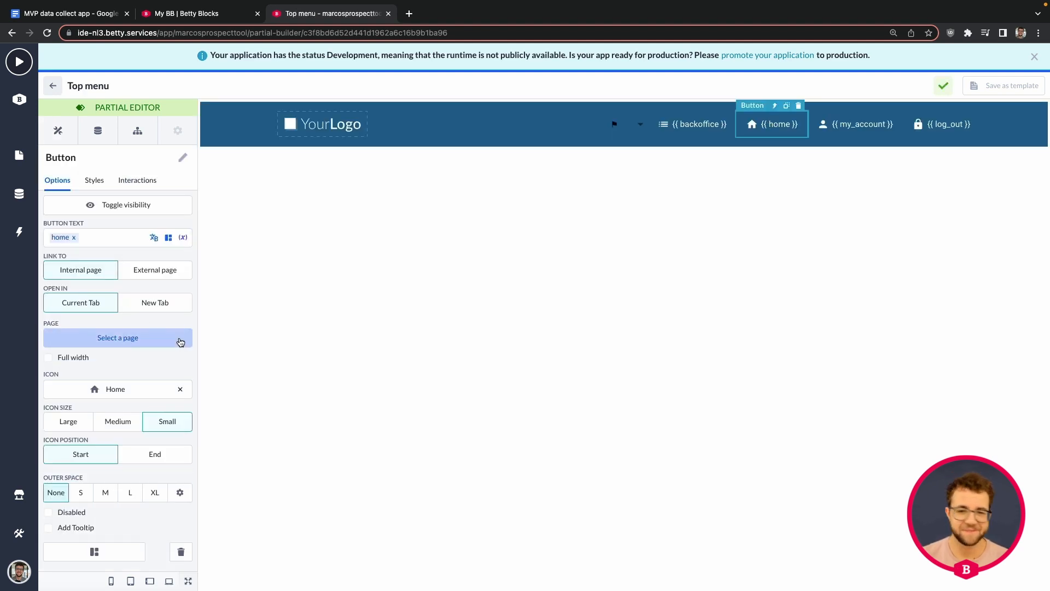
pyautogui.click(53, 86)
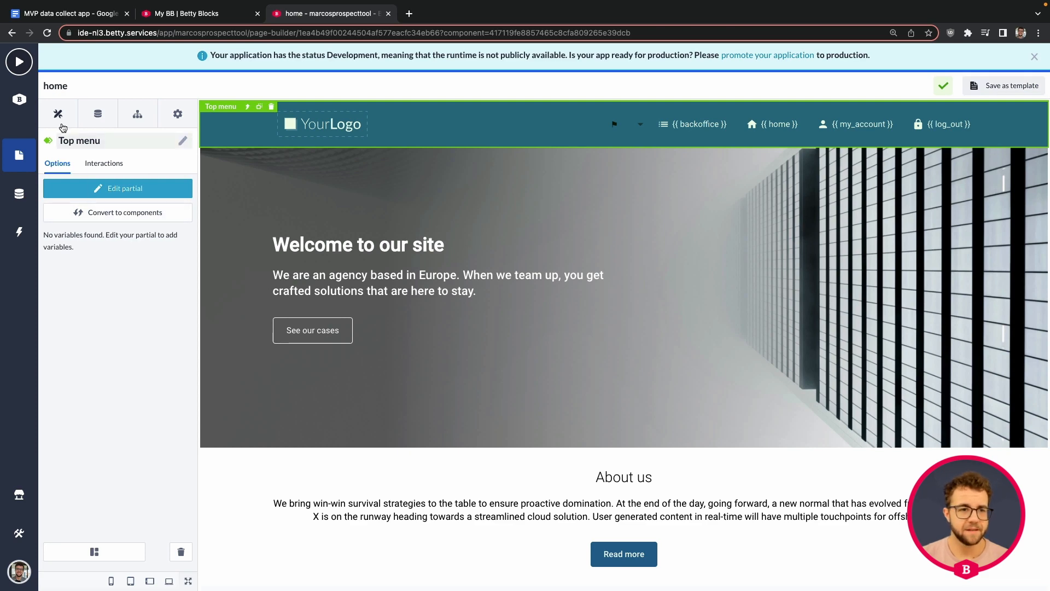
pyautogui.click(26, 157)
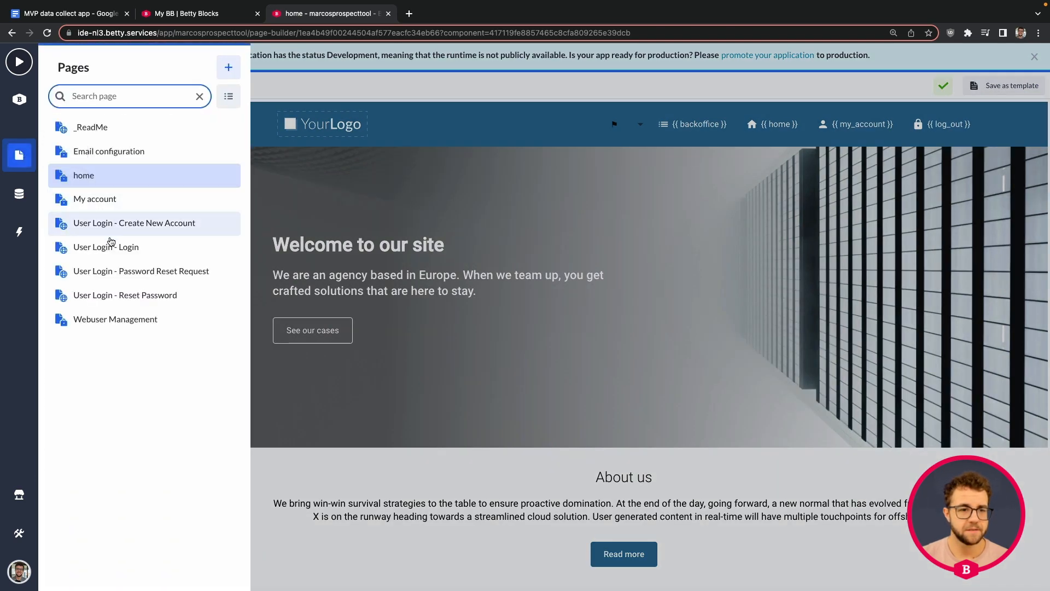
# Open the Login Form's onActionSuccess - login interaction on the User Login - Login page
pyautogui.click(111, 245)
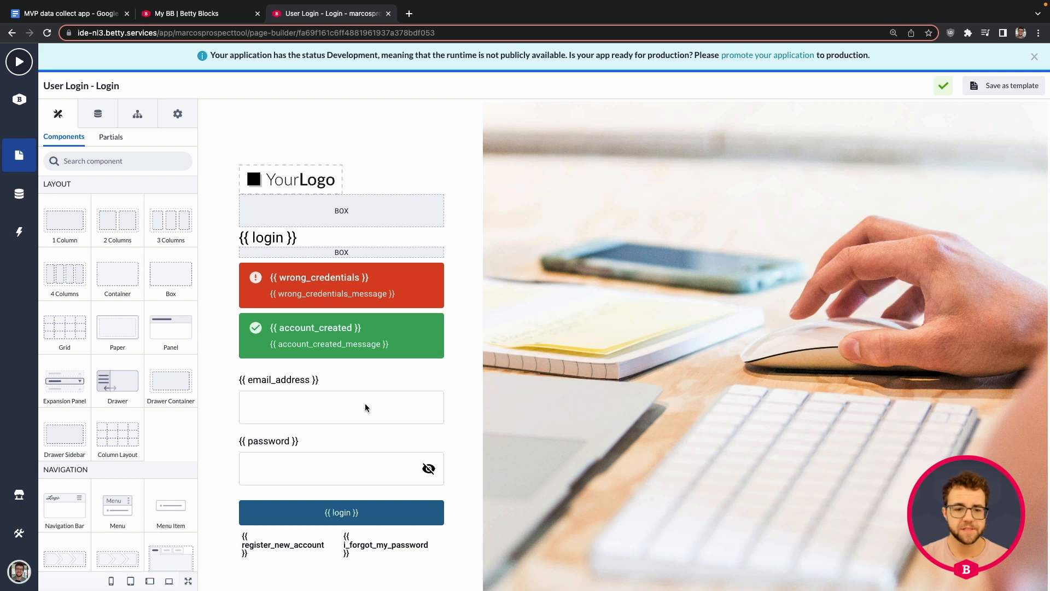
pyautogui.click(343, 380)
pyautogui.click(268, 368)
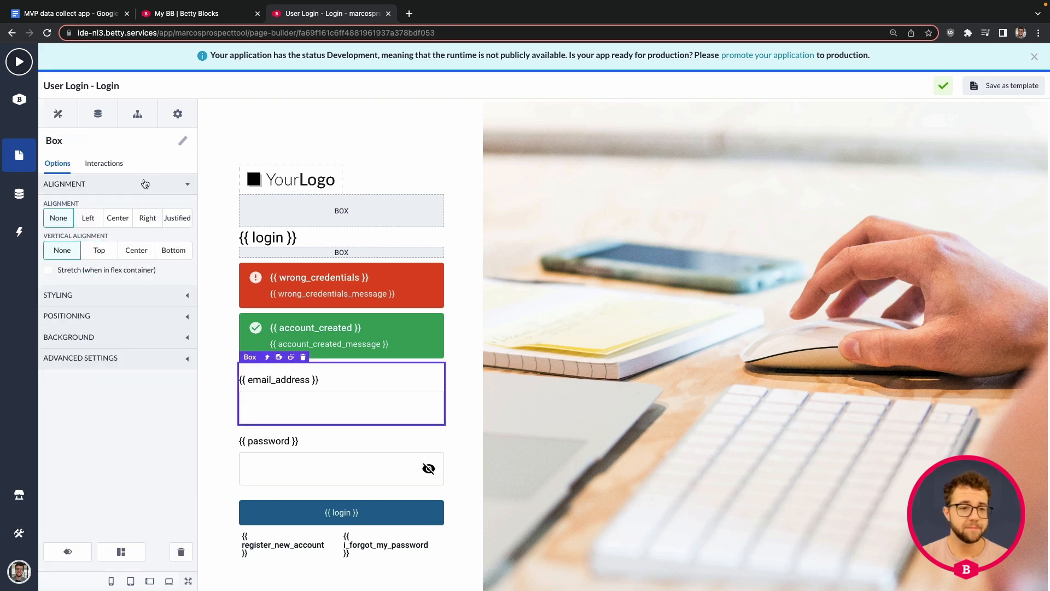
pyautogui.click(267, 357)
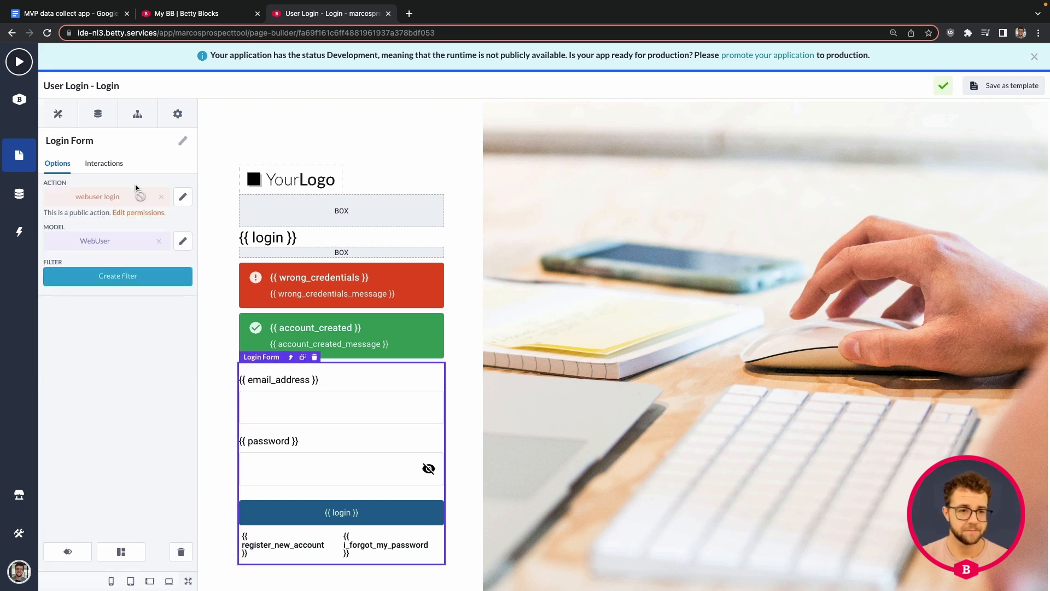
pyautogui.click(104, 163)
pyautogui.click(120, 238)
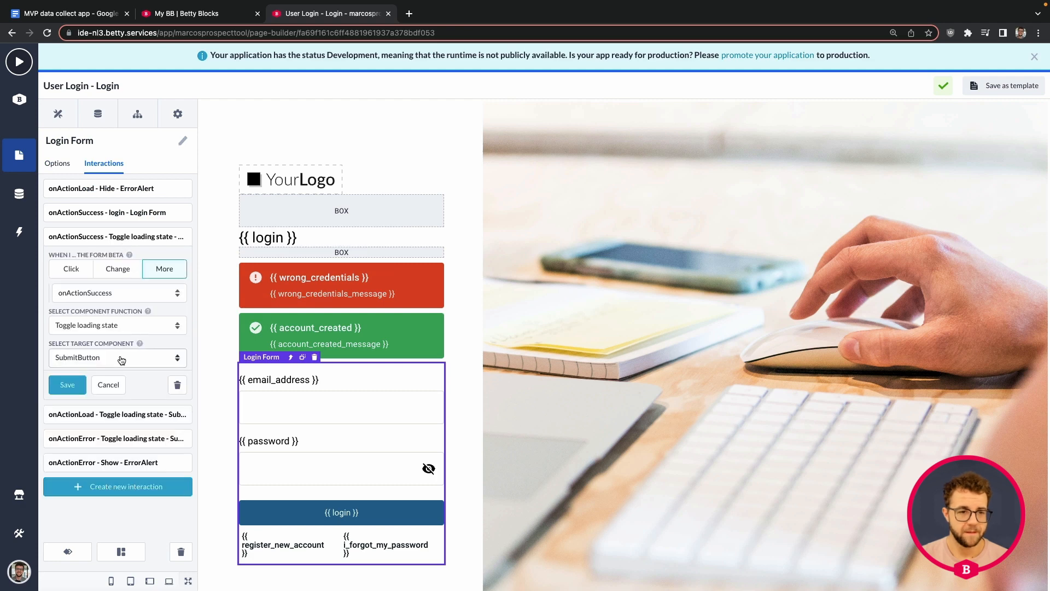
pyautogui.click(111, 218)
# Set the login redirect page to home, save, and open Email configuration
pyautogui.click(104, 335)
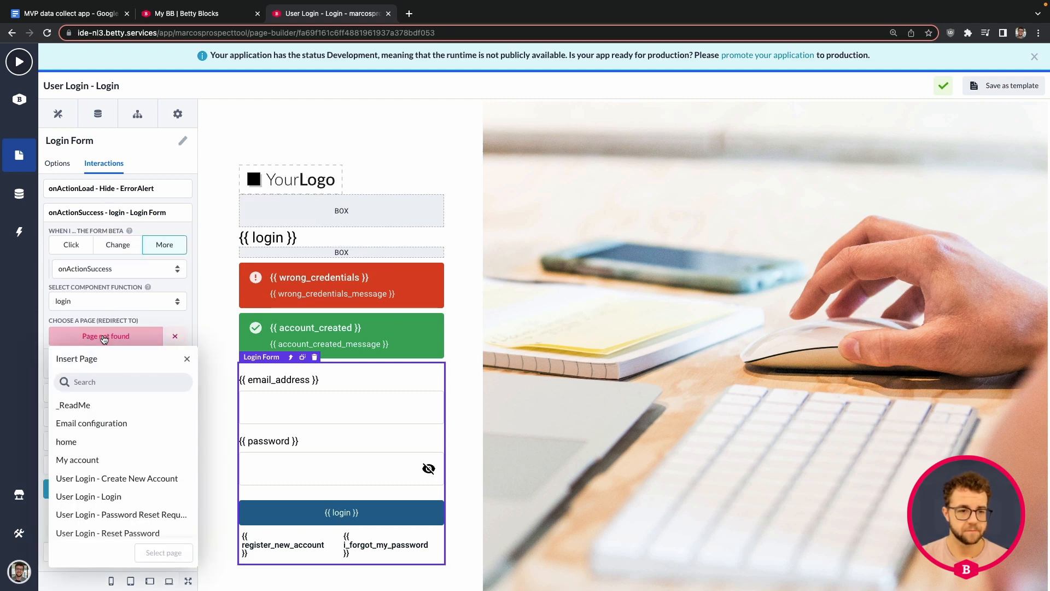
pyautogui.click(97, 442)
pyautogui.click(163, 552)
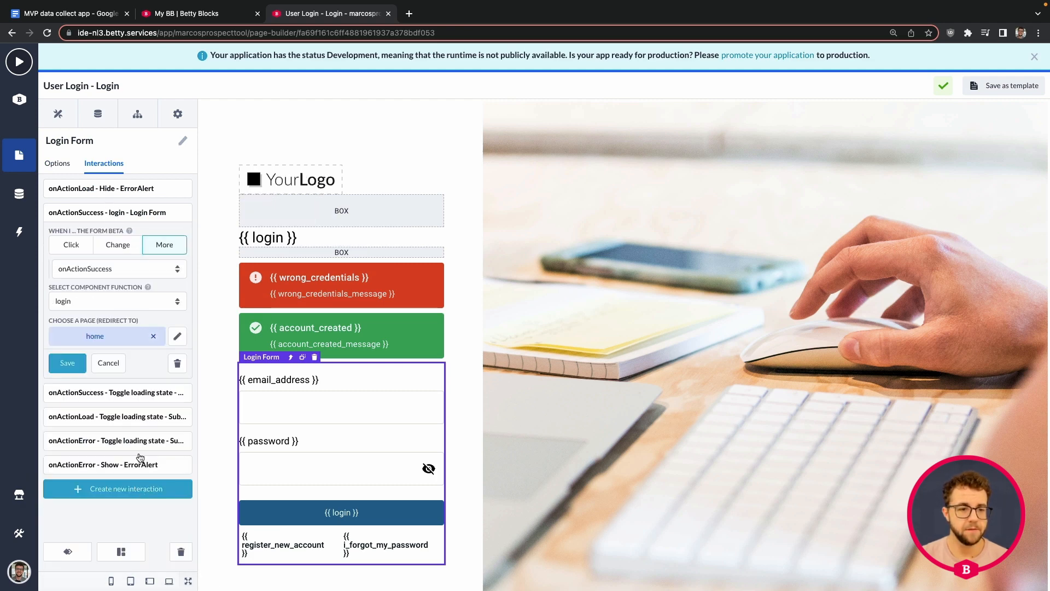
pyautogui.click(59, 363)
pyautogui.click(19, 156)
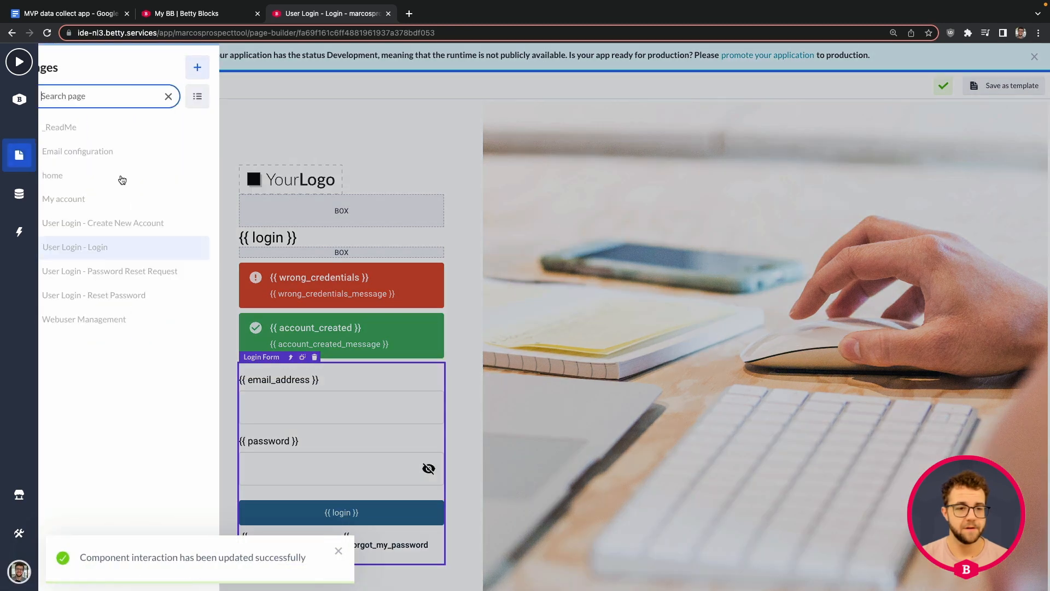
pyautogui.click(117, 151)
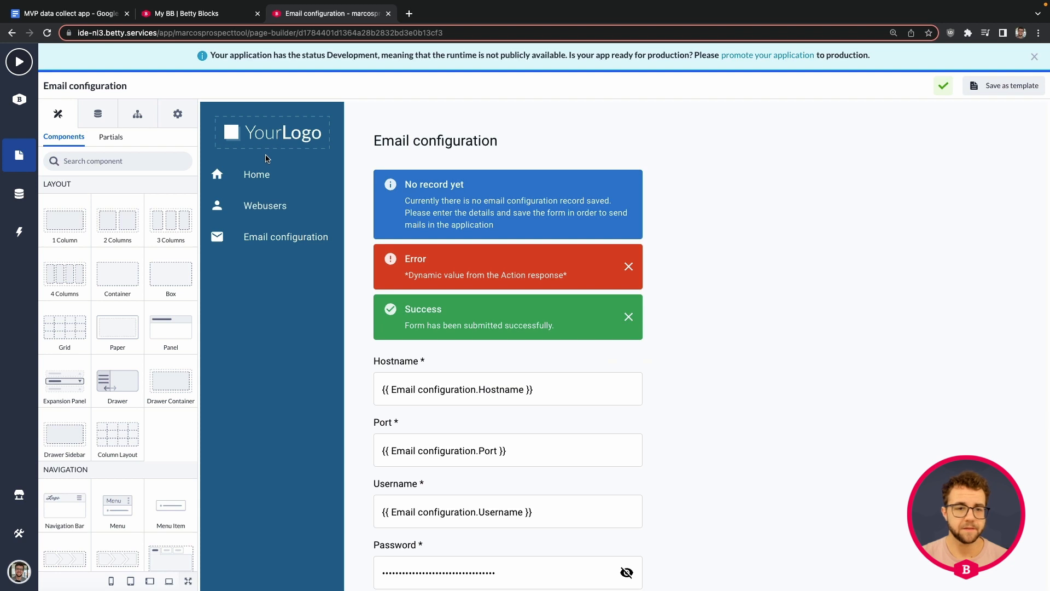
# Point the side menu's Home item at the home page, then open home for editing
pyautogui.click(266, 159)
pyautogui.click(151, 176)
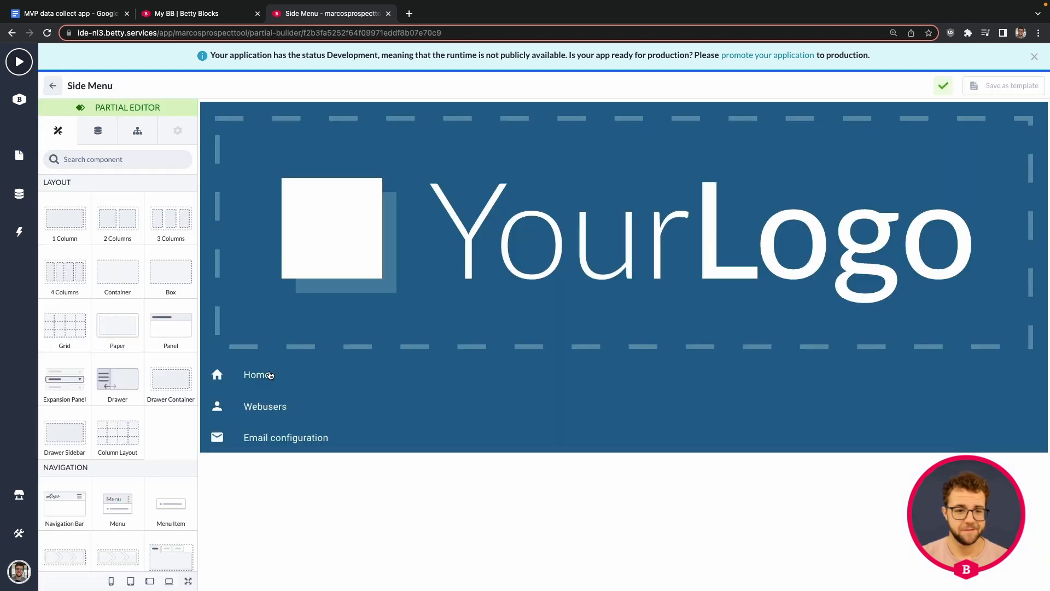
pyautogui.click(270, 374)
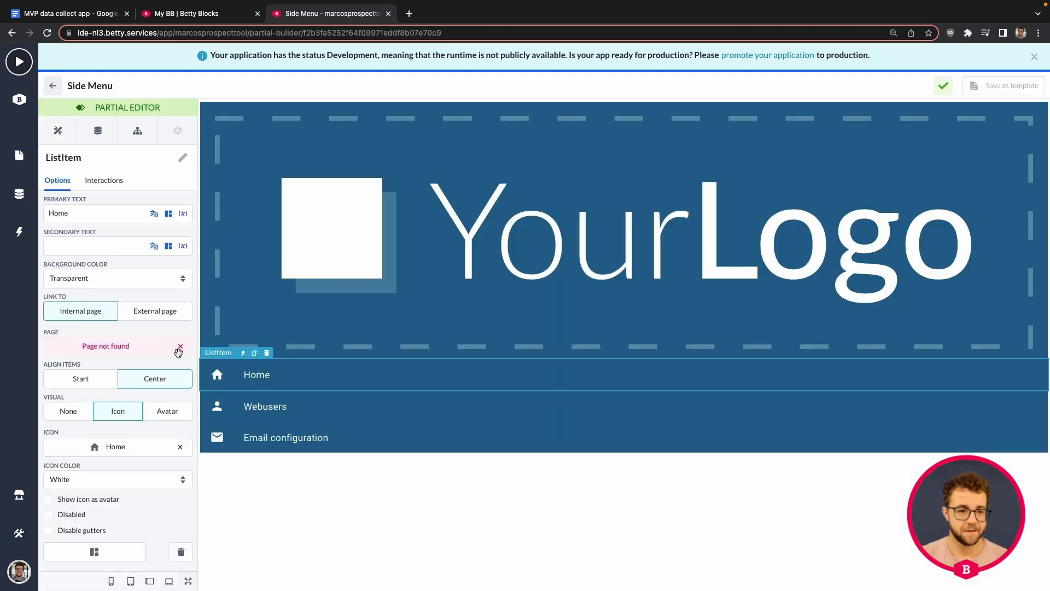
pyautogui.click(109, 347)
pyautogui.click(98, 213)
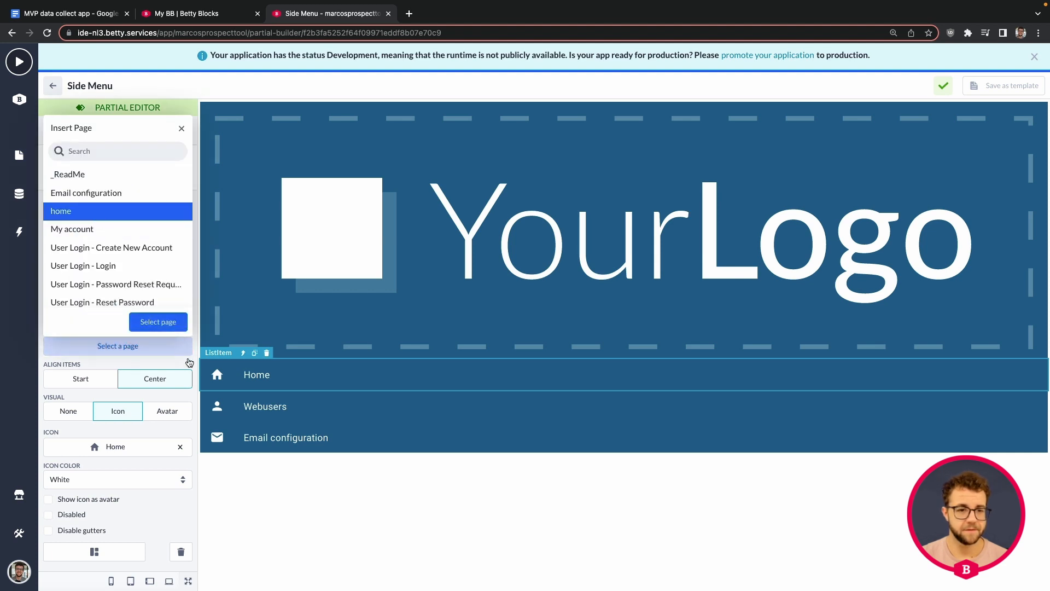
pyautogui.click(157, 323)
pyautogui.click(53, 85)
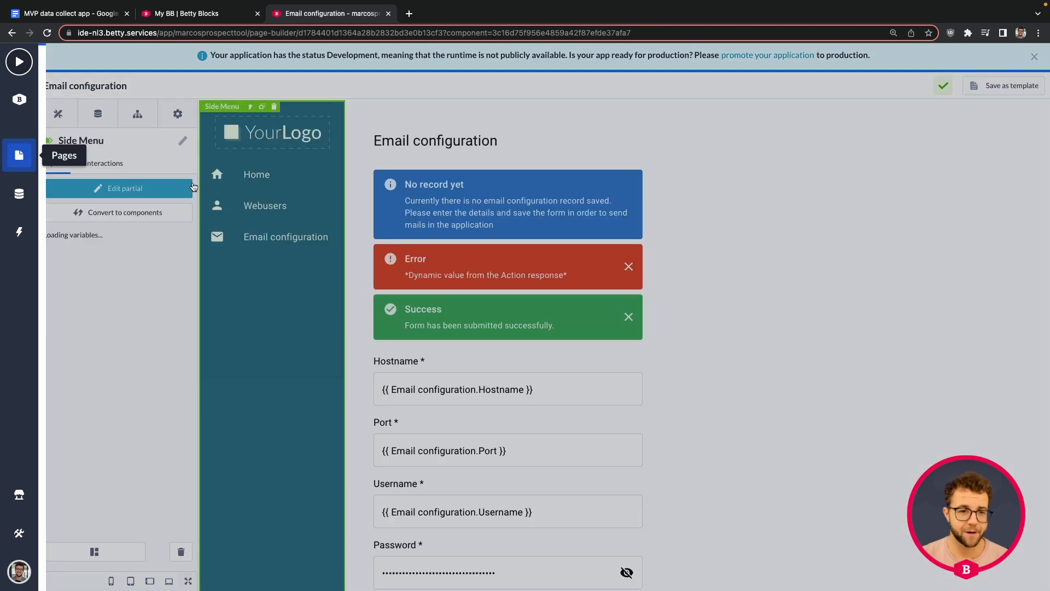
pyautogui.click(16, 156)
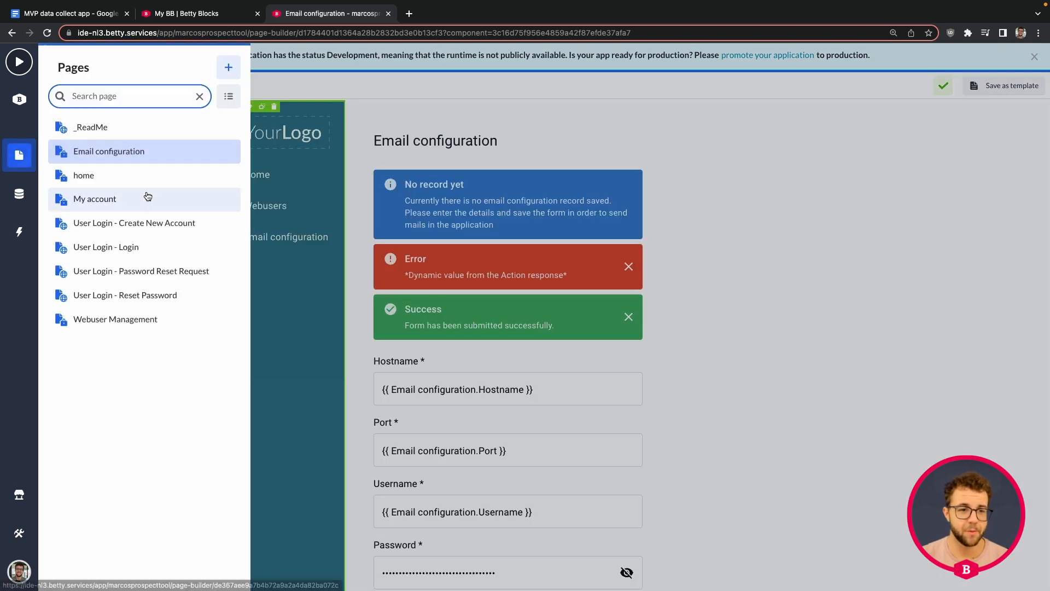
pyautogui.click(116, 176)
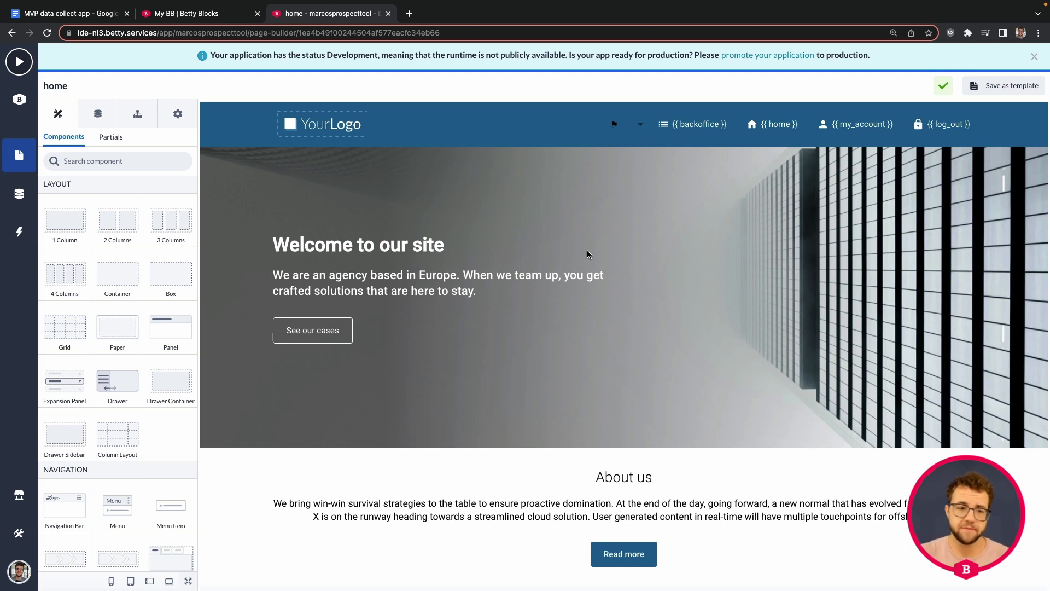
# Replace the 'Welcome to our site' heading with the owner's '… amazing service tool' title
pyautogui.scroll(-3, 587, 251)
pyautogui.scroll(3, 582, 258)
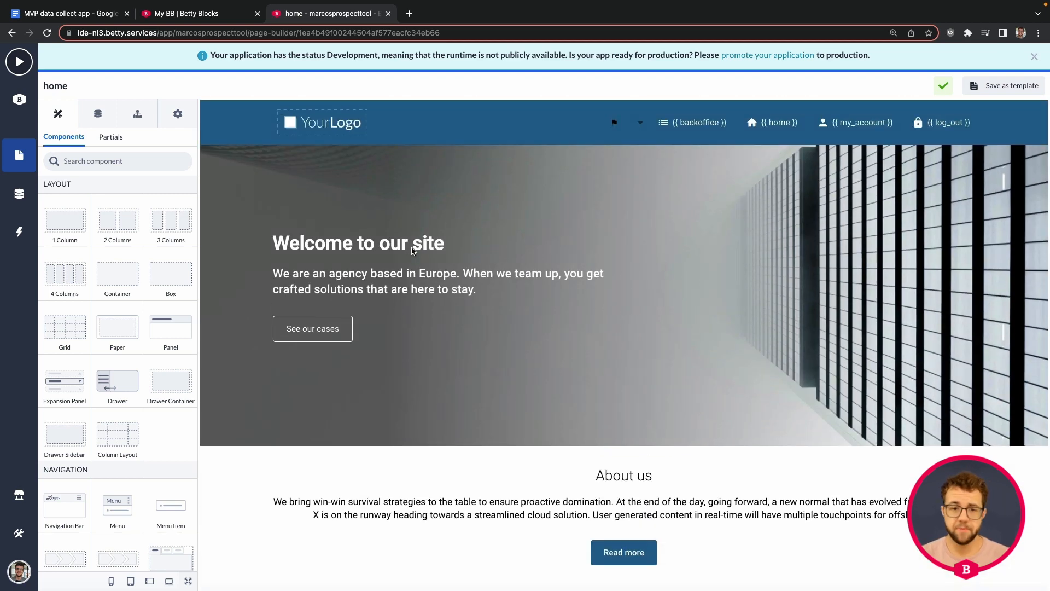
pyautogui.click(370, 240)
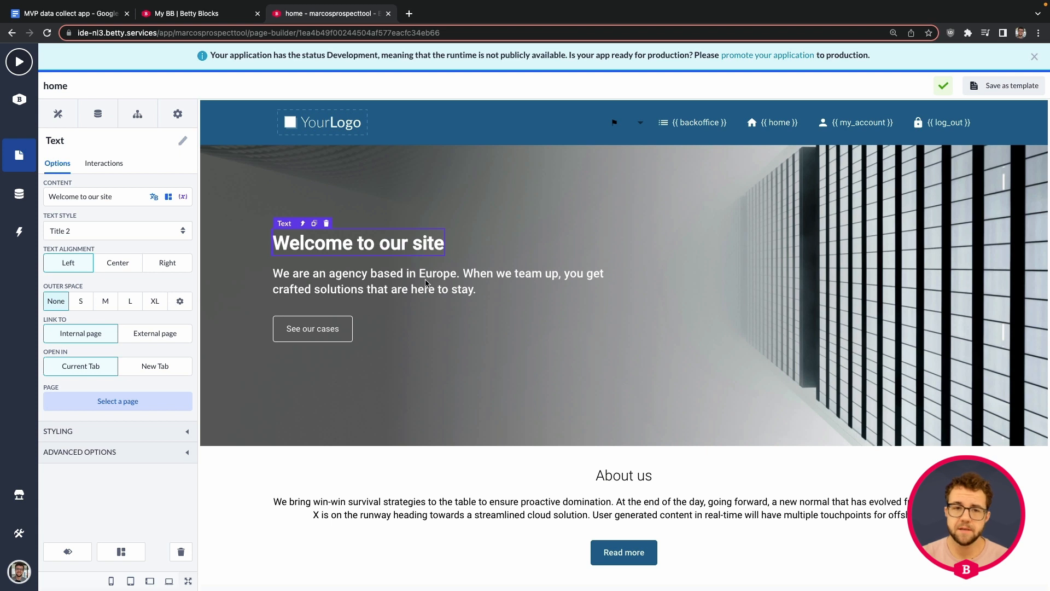
pyautogui.moveTo(113, 196); pyautogui.dragTo(48, 196)
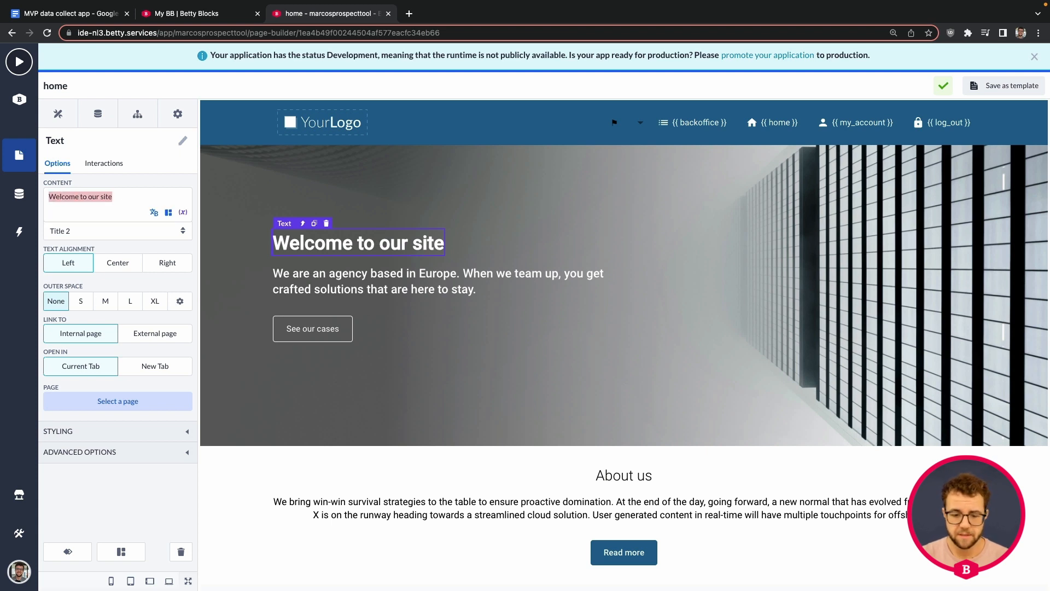
pyautogui.press('super+Tab')
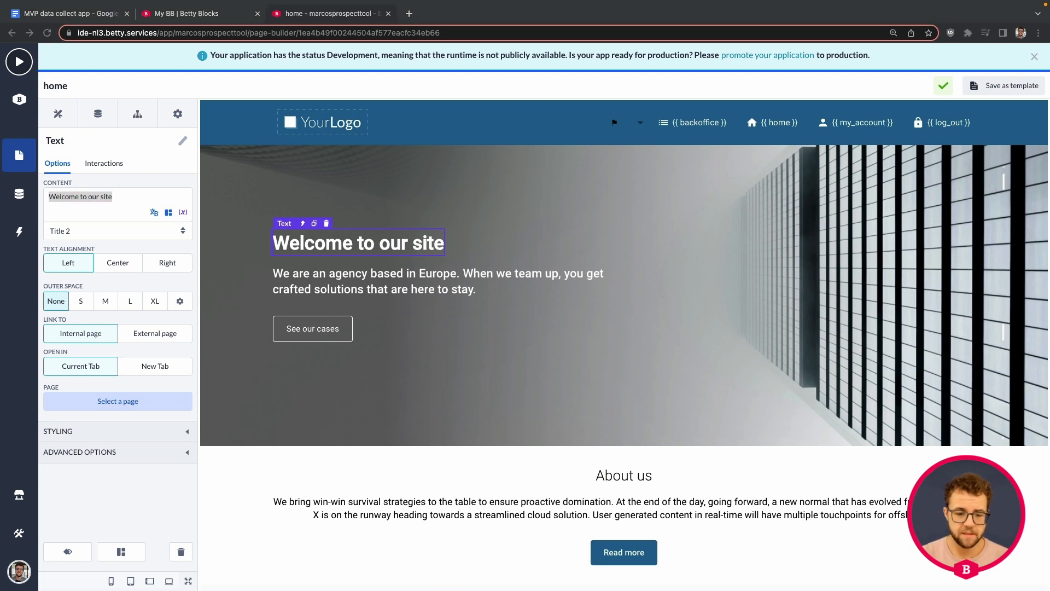
pyautogui.press('super+Tab')
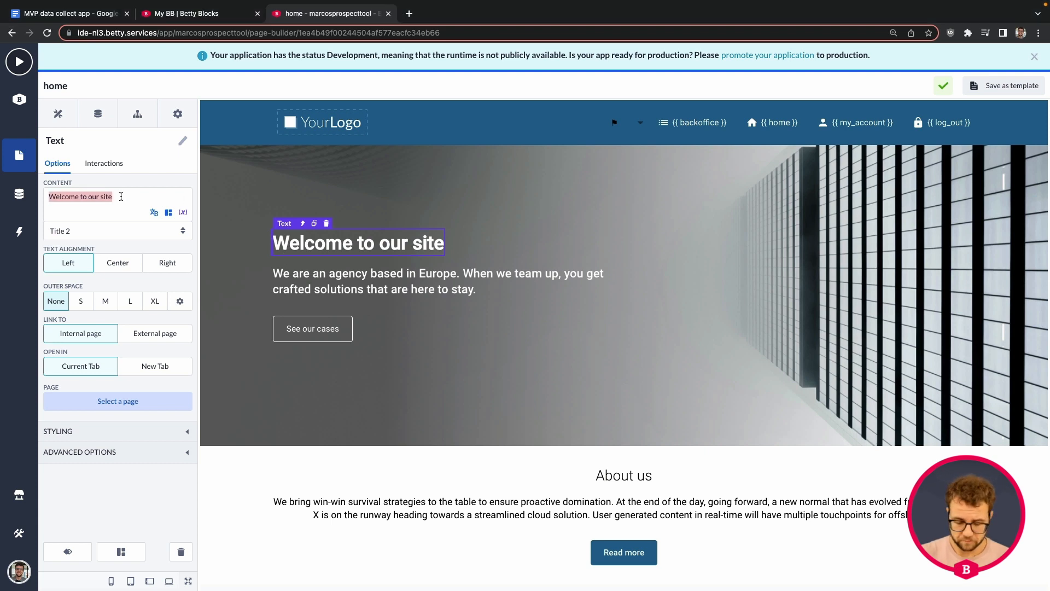
pyautogui.write("Marco's amazing")
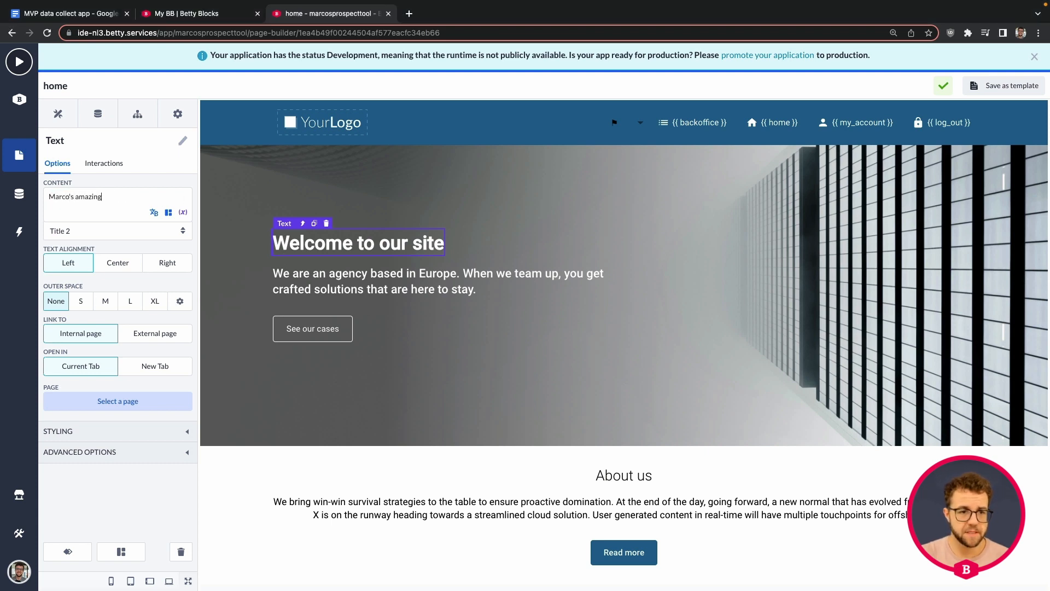
pyautogui.write(' service')
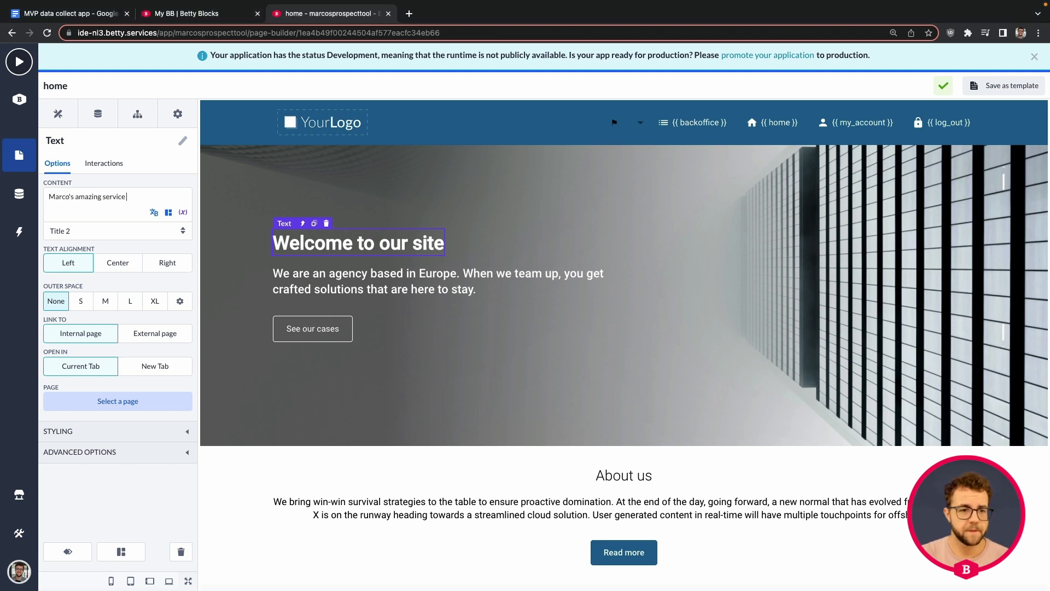
pyautogui.write(' tool')
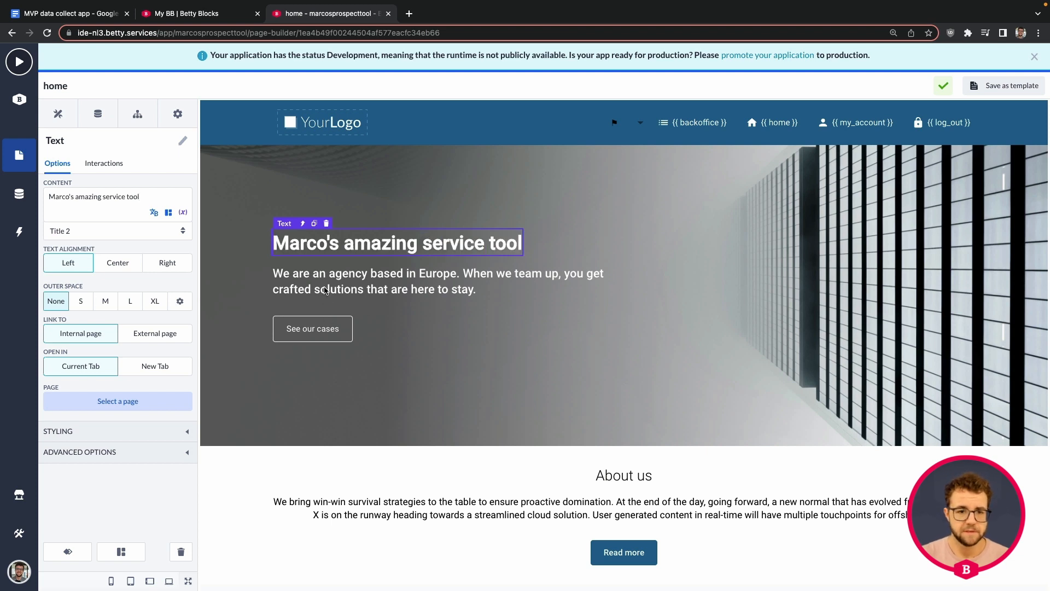
# Rewrite the intro paragraph to end 'he will help you reach your maximum potential!'
pyautogui.click(325, 290)
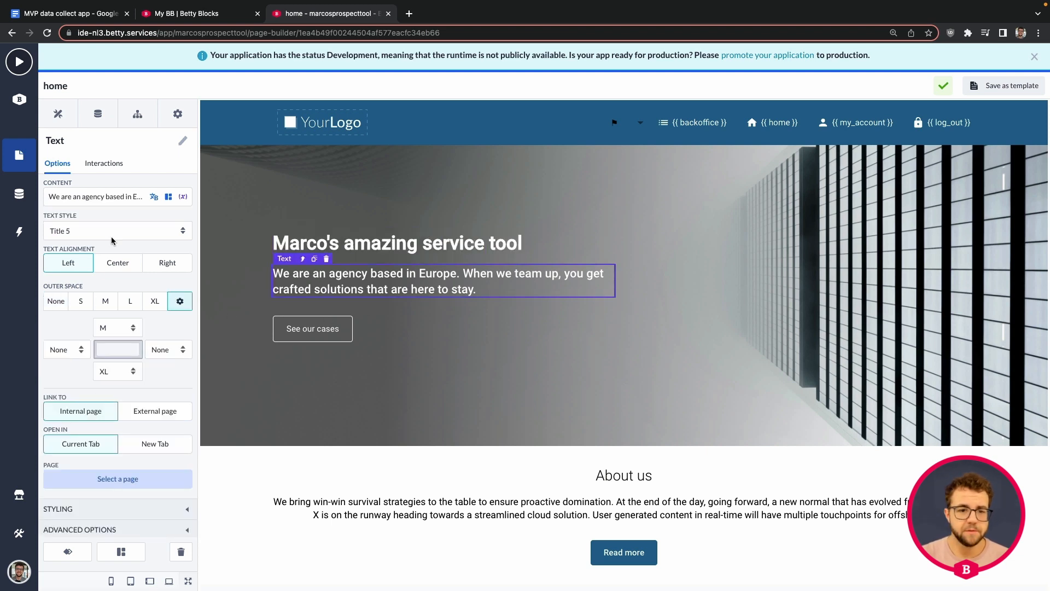
pyautogui.click(98, 195)
pyautogui.hotkey('ctrl', 'a')
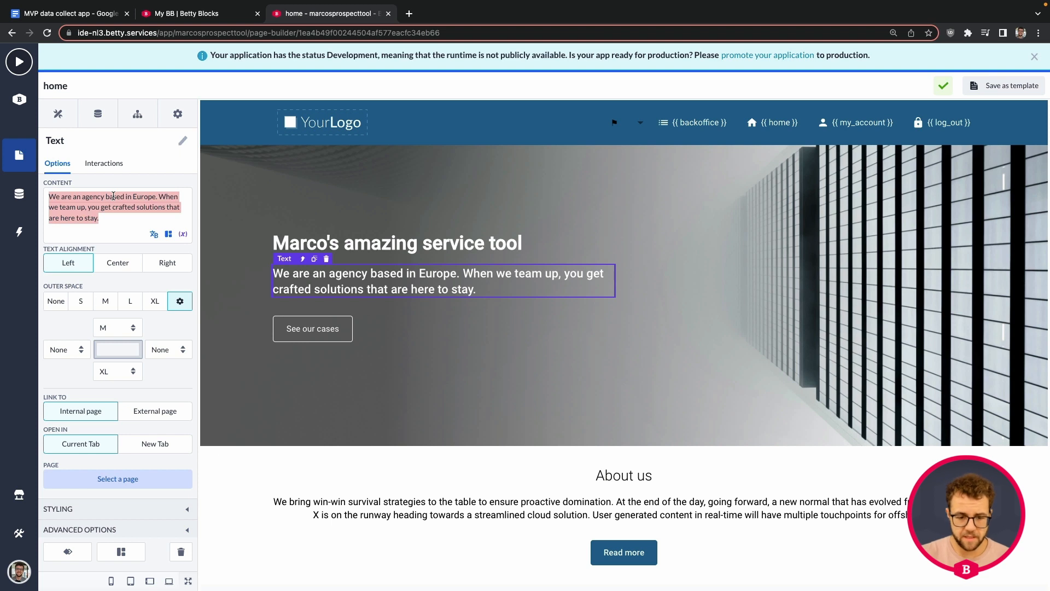
pyautogui.write('Maroc')
pyautogui.press('BackSpace')
pyautogui.press('BackSpace')
pyautogui.write('co knowns')
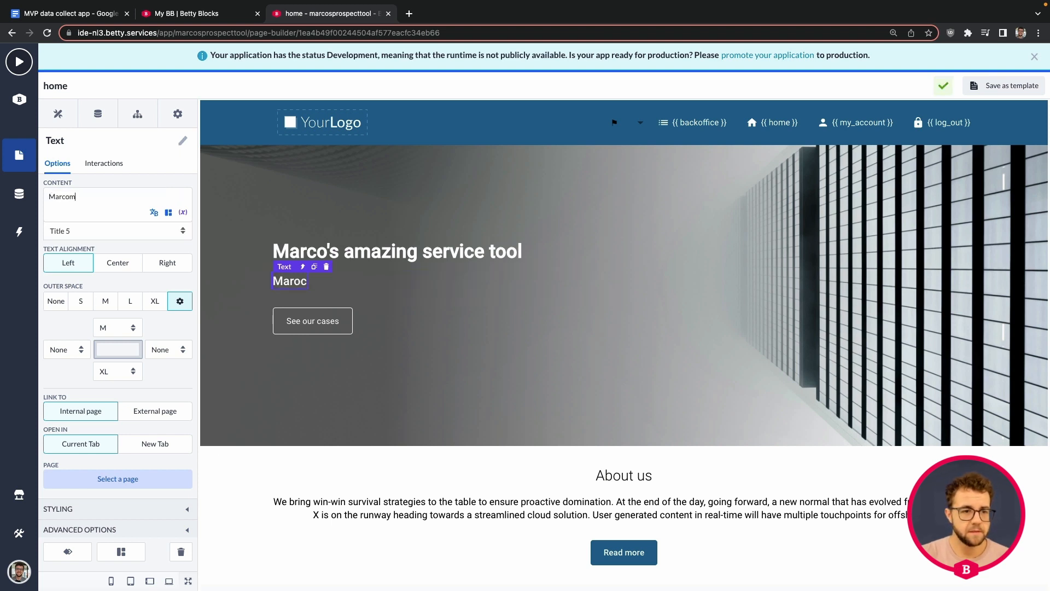
pyautogui.write(' s')
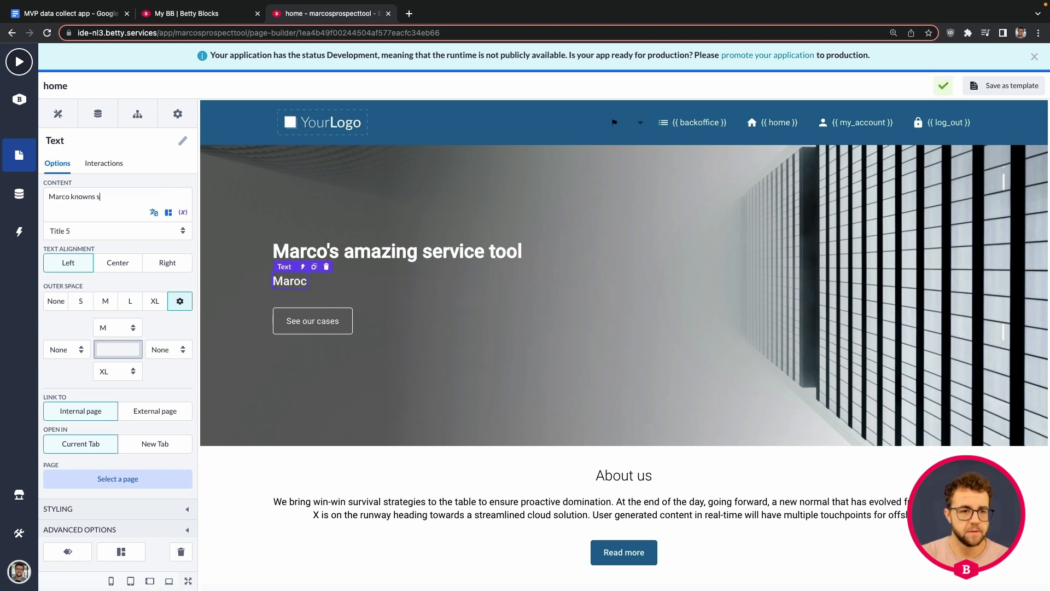
pyautogui.press('BackSpace')
pyautogui.write('what')
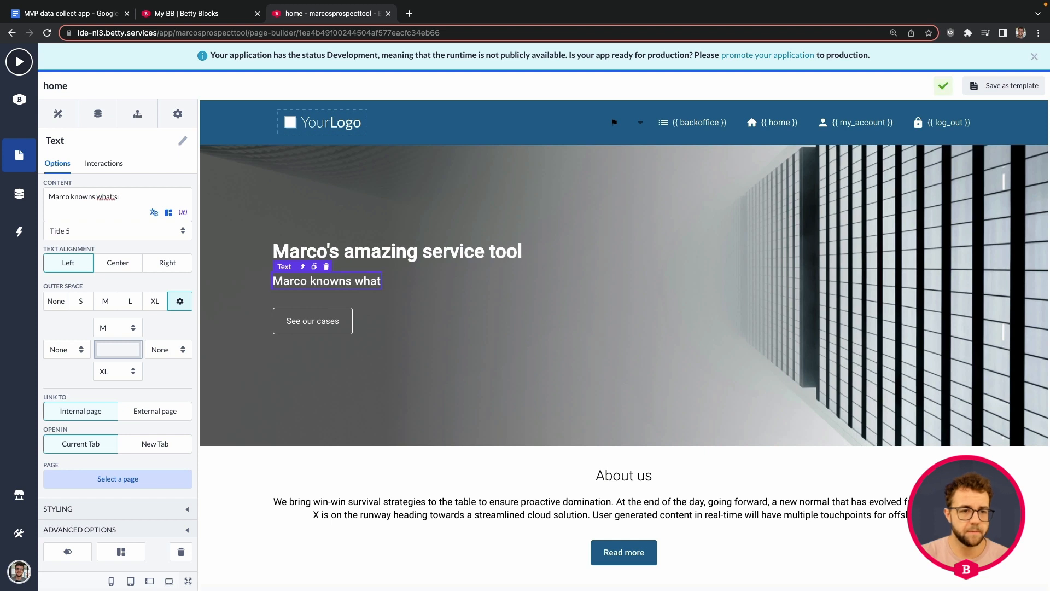
pyautogui.write("'s up, reach out to him and he will")
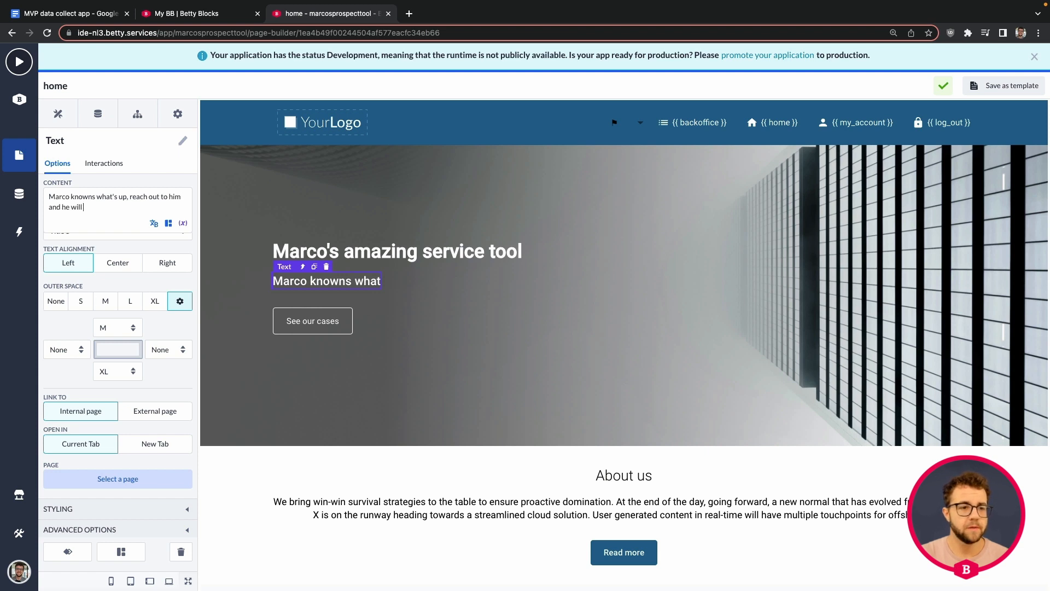
pyautogui.write(' help you reach')
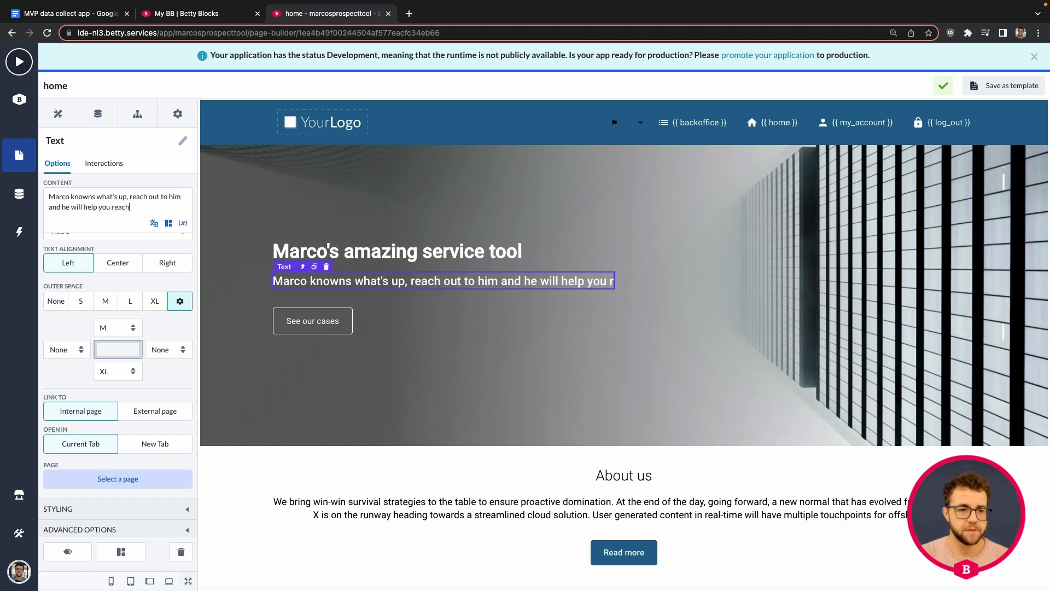
pyautogui.write(' your maximum potiation')
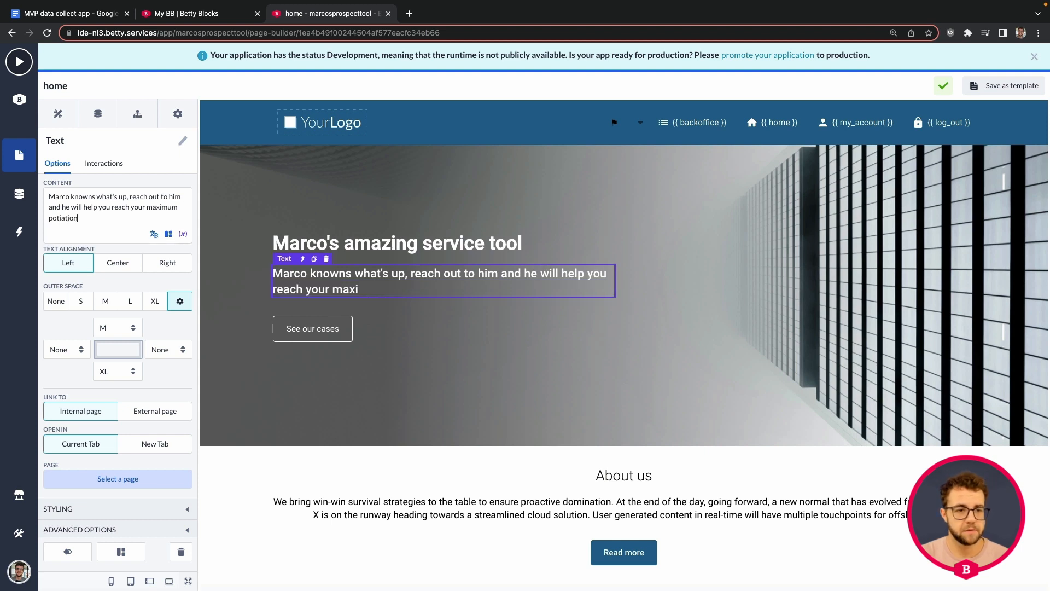
pyautogui.write('ial!')
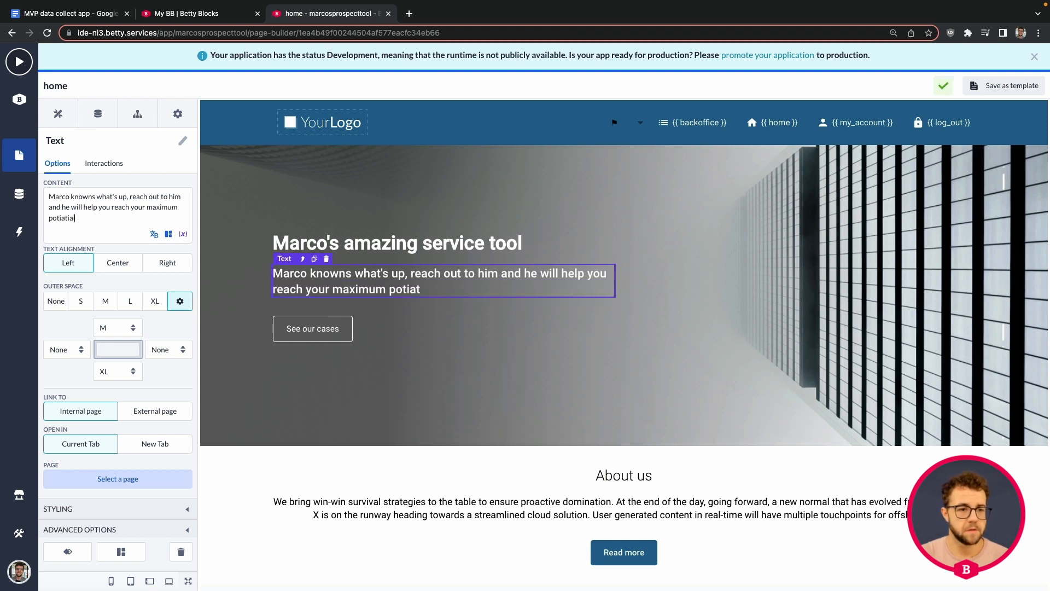
pyautogui.press('BackSpace')
pyautogui.press('BackSpace')
pyautogui.press('BackSpace')
pyautogui.press('BackSpace')
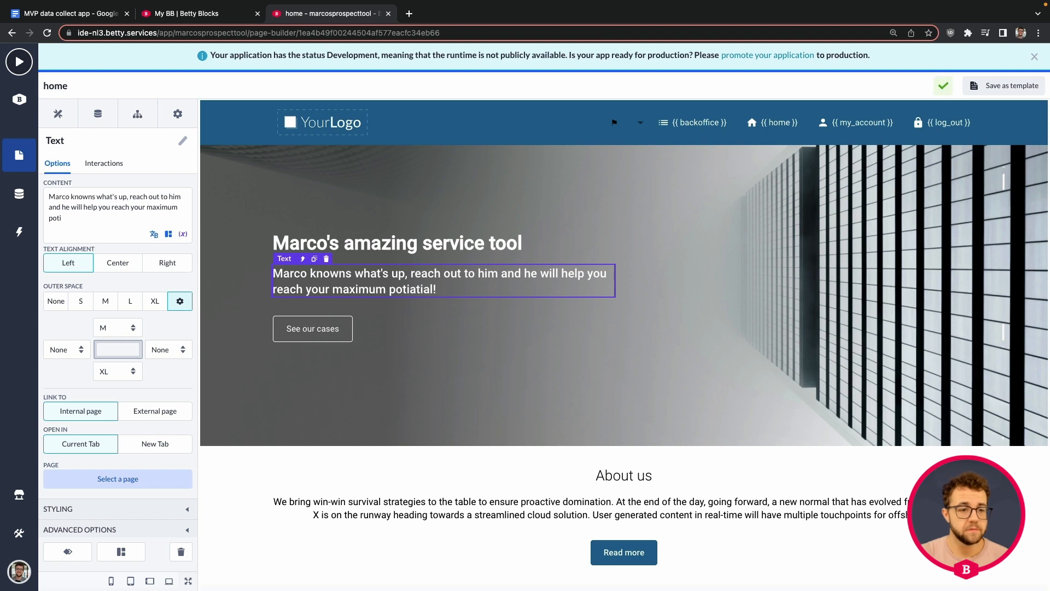
pyautogui.press('BackSpace')
pyautogui.write('ention')
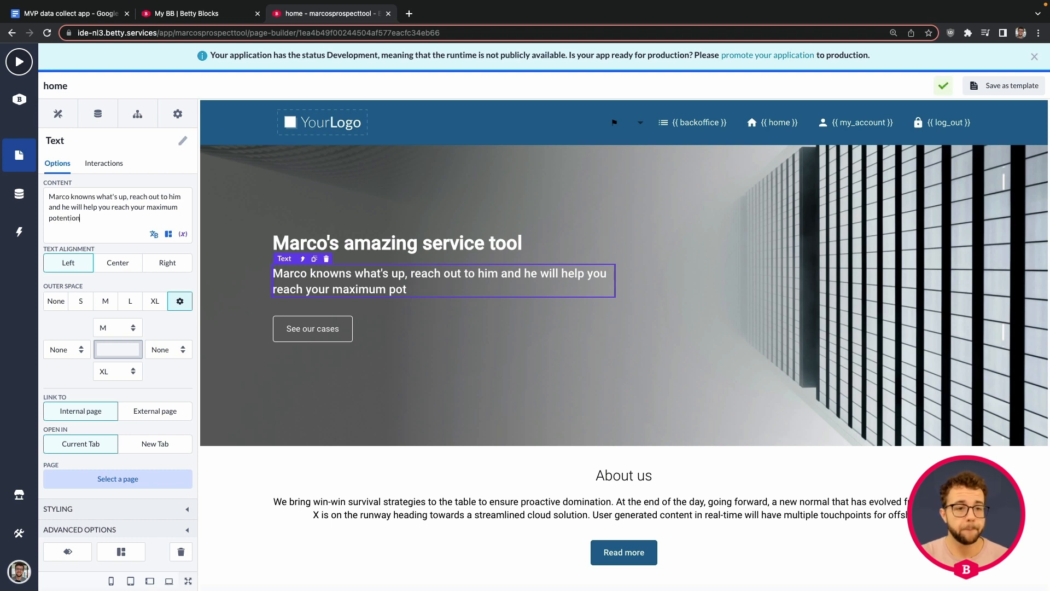
pyautogui.press('BackSpace')
pyautogui.write('al!')
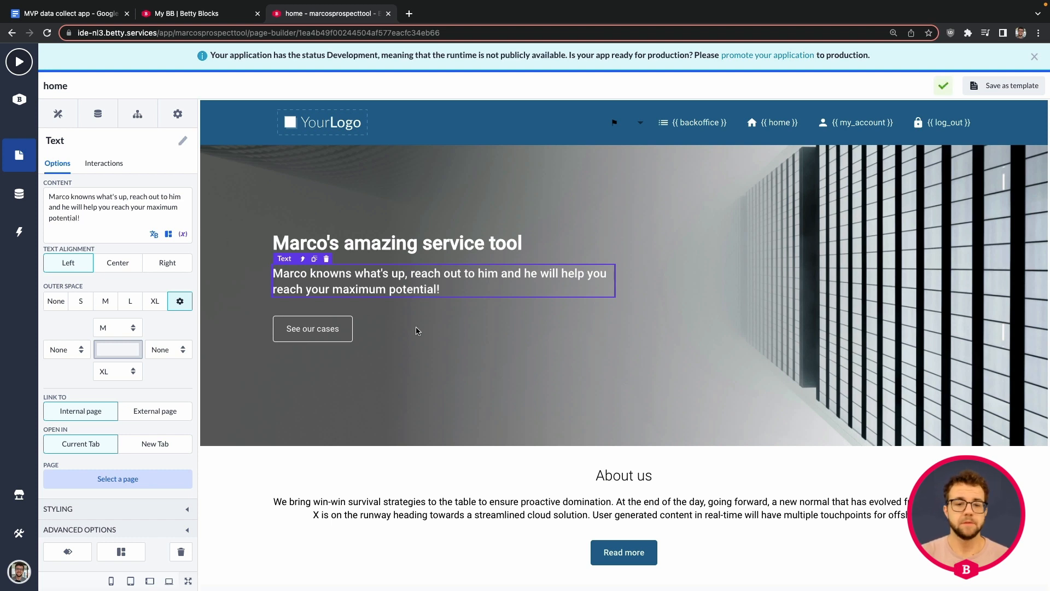
pyautogui.click(479, 342)
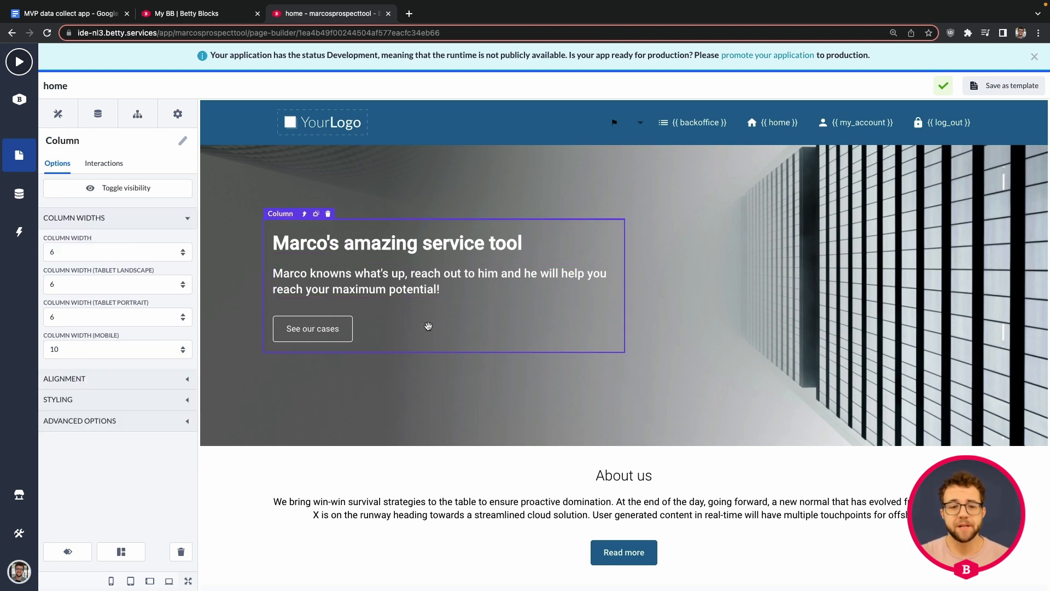
# Relabel the See our cases button to 'See pictures of Rocco'
pyautogui.click(322, 330)
pyautogui.tripleClick(104, 222)
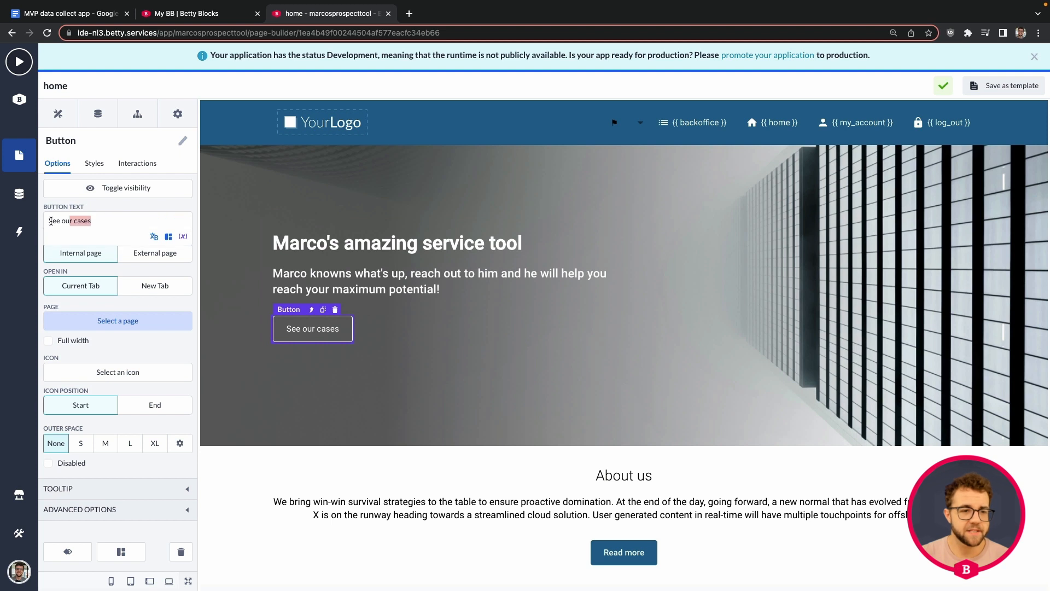
pyautogui.write('See pic')
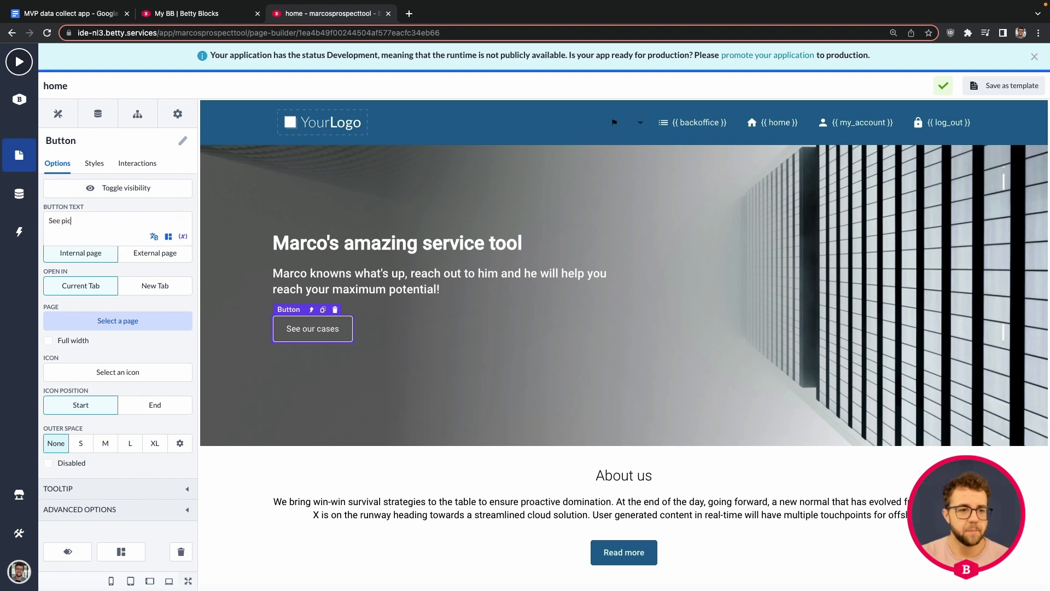
pyautogui.write('tures of Rocc')
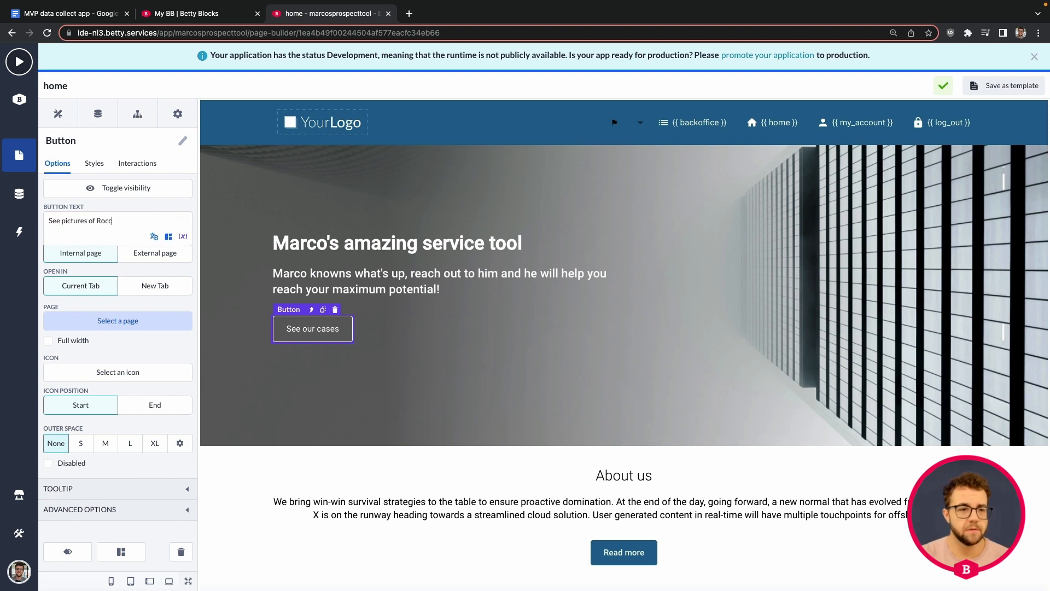
pyautogui.write('o')
pyautogui.click(470, 331)
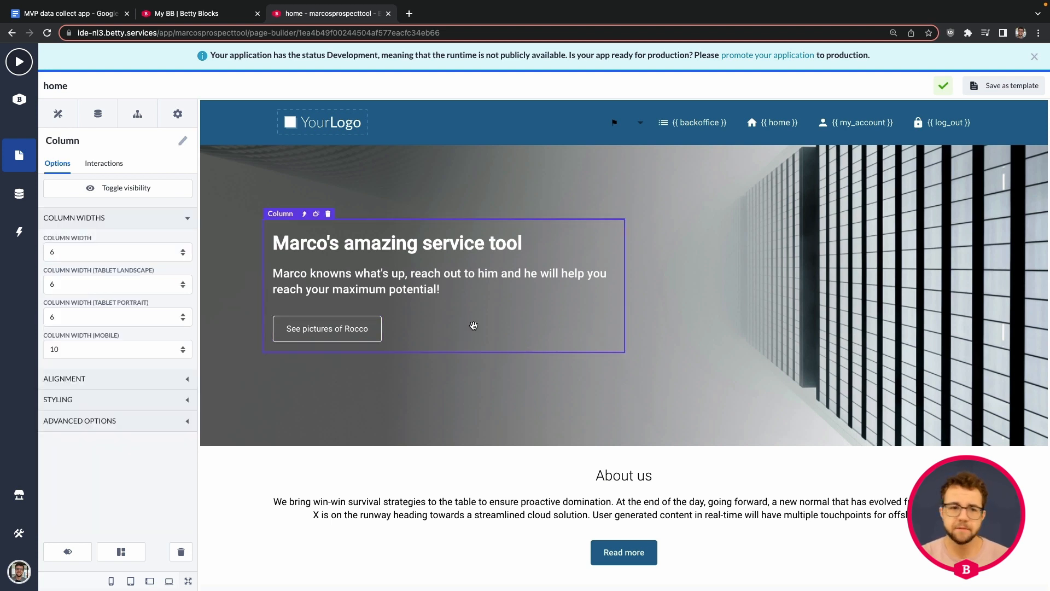
# Delete the descriptive paragraph under About us
pyautogui.click(58, 113)
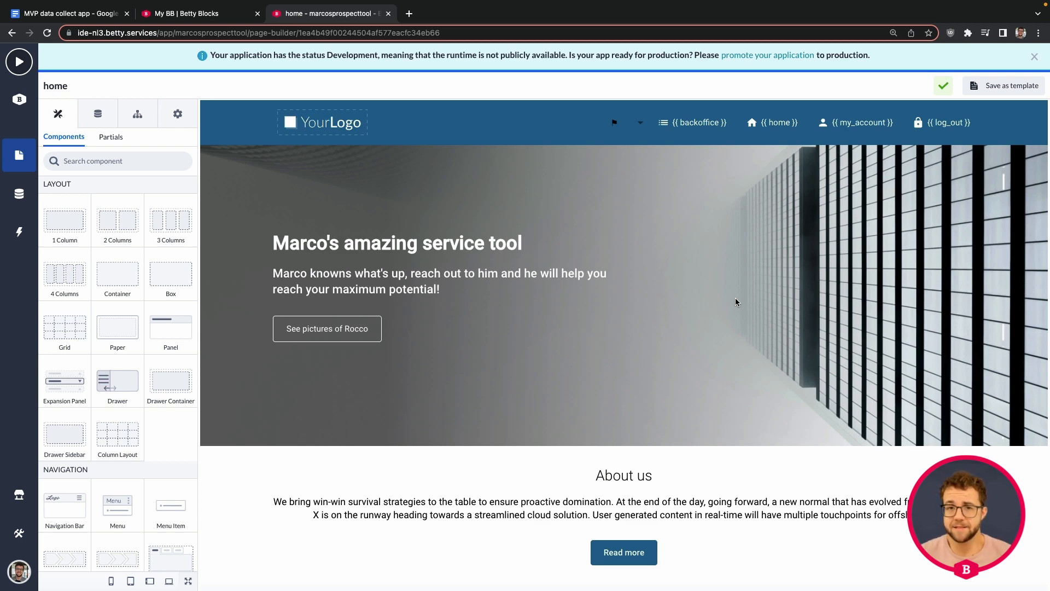
pyautogui.scroll(-5, 712, 312)
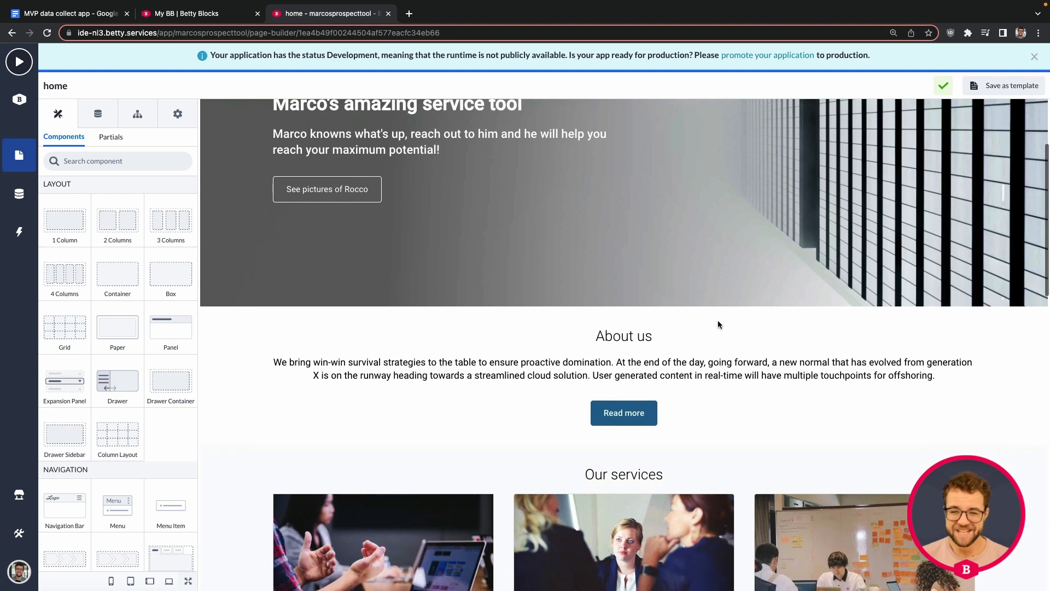
pyautogui.scroll(3, 675, 378)
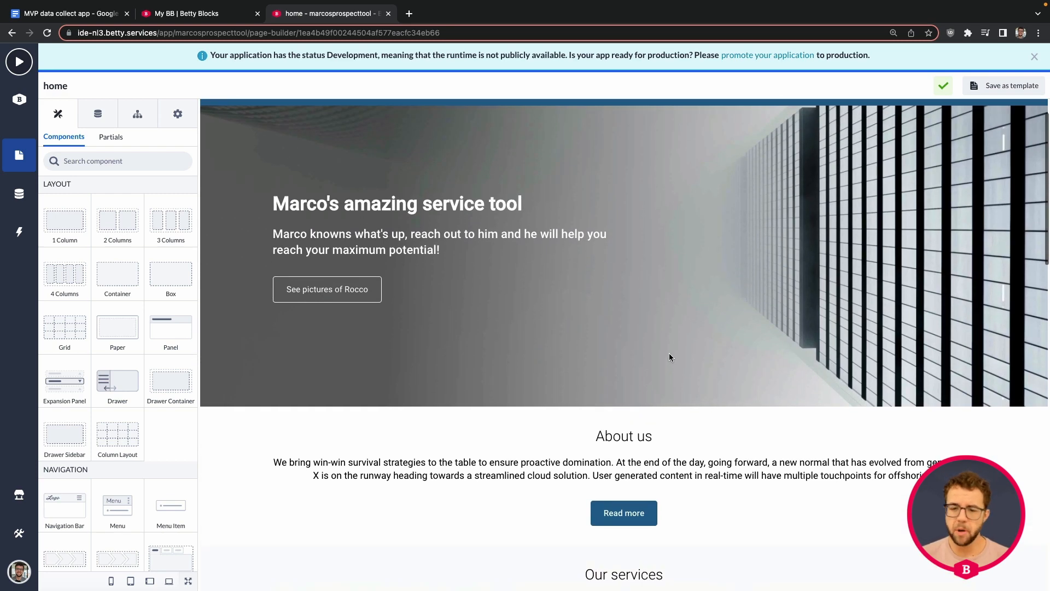
pyautogui.scroll(-2, 656, 394)
pyautogui.click(643, 402)
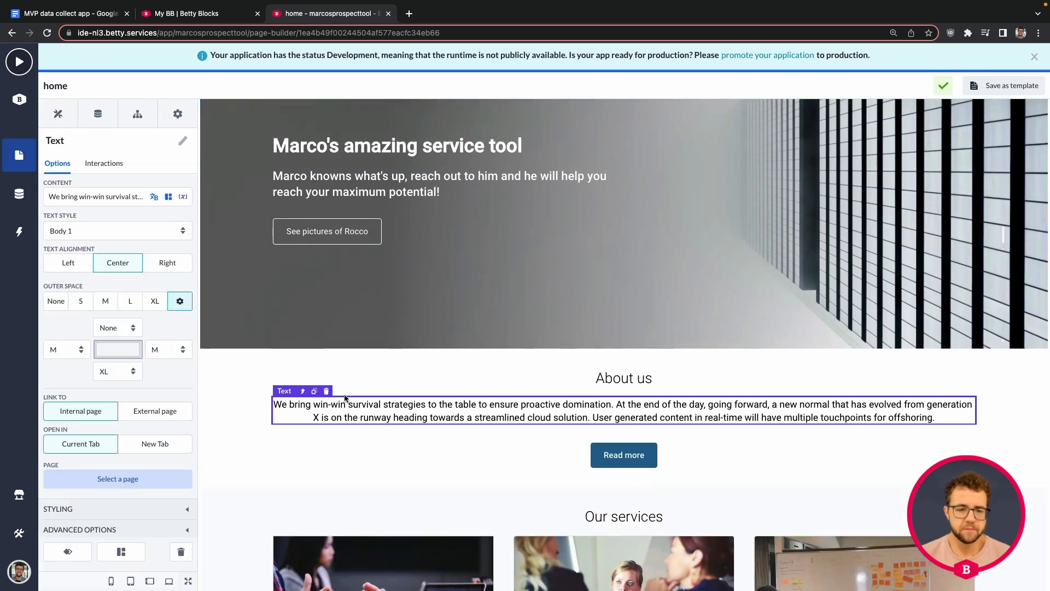
pyautogui.click(324, 392)
# Confirm the paragraph deletion and delete the About us heading
pyautogui.click(672, 156)
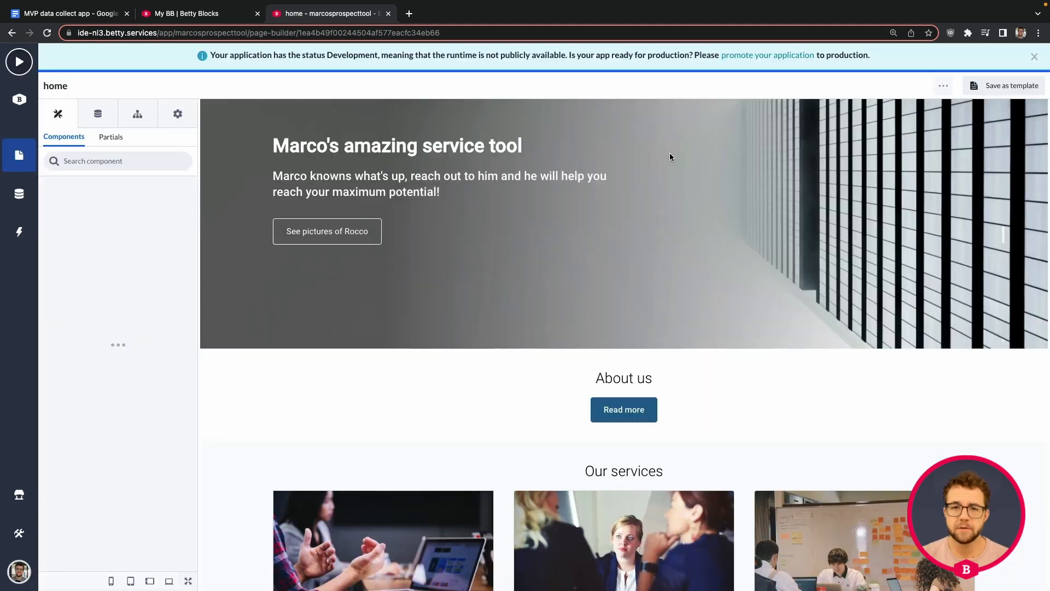
pyautogui.click(629, 380)
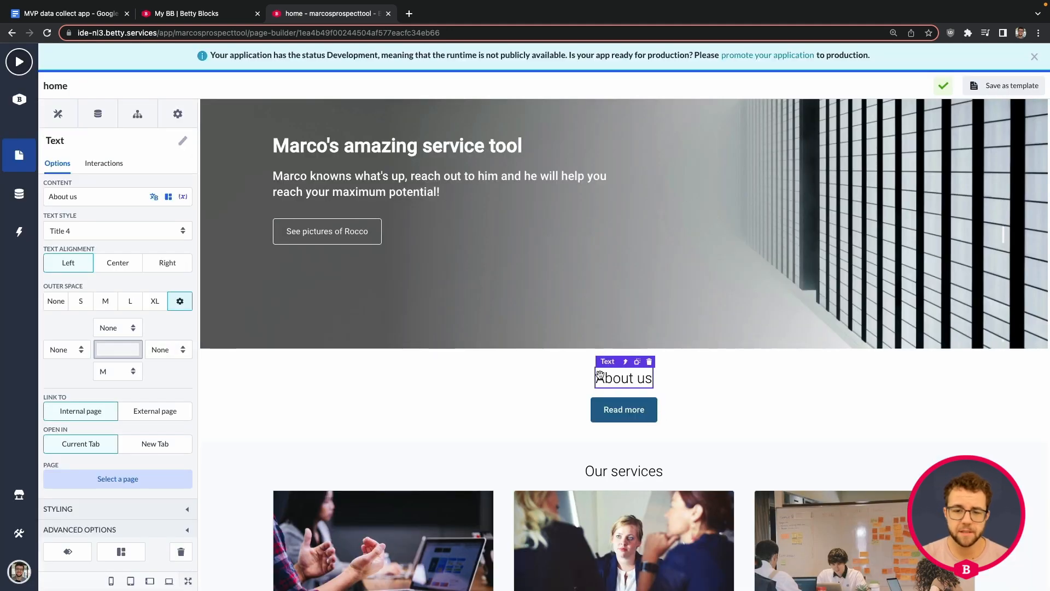
pyautogui.click(650, 362)
pyautogui.click(665, 155)
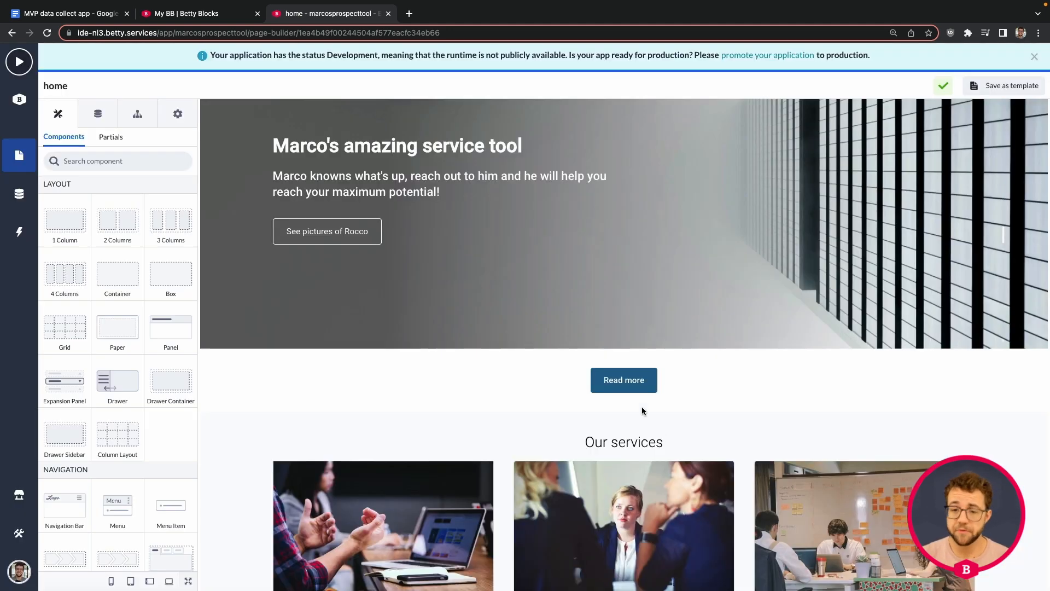
# Delete the Read more button, then scroll the Components list down to Form
pyautogui.click(634, 383)
pyautogui.click(653, 361)
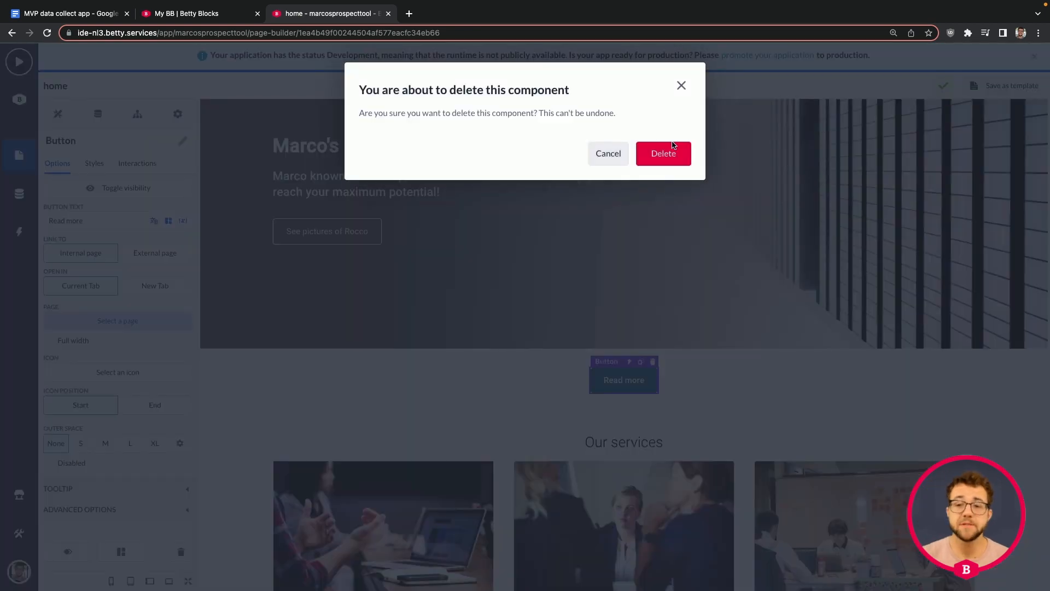
pyautogui.click(668, 156)
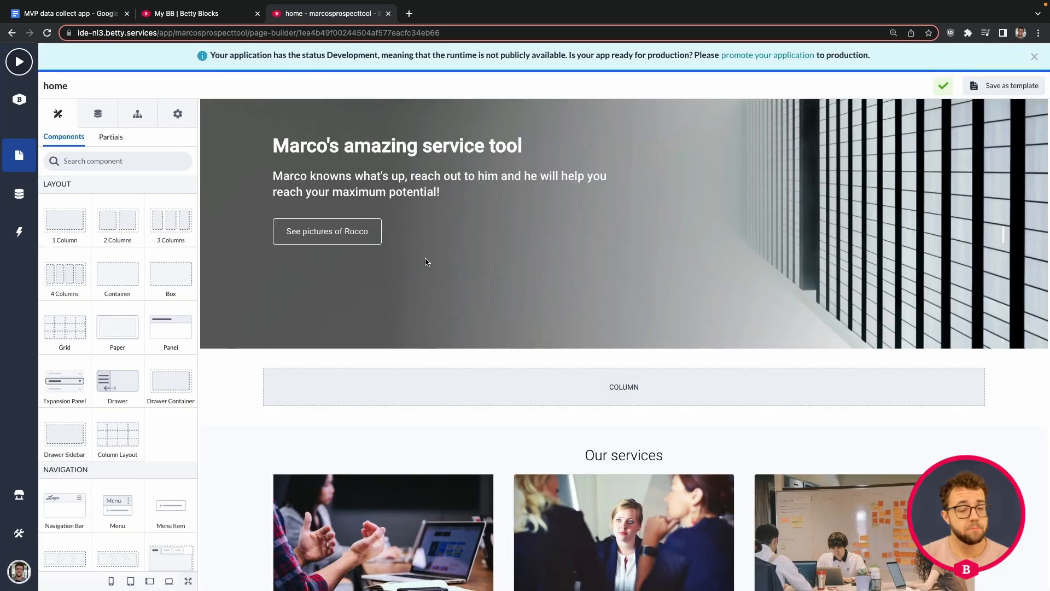
pyautogui.scroll(-6, 155, 325)
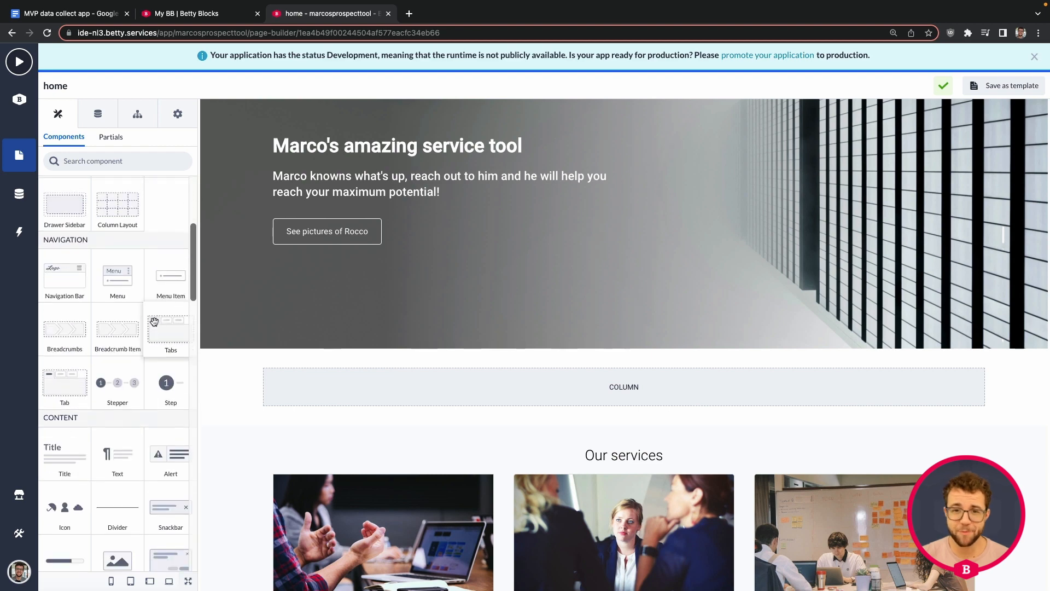
pyautogui.scroll(-8, 155, 325)
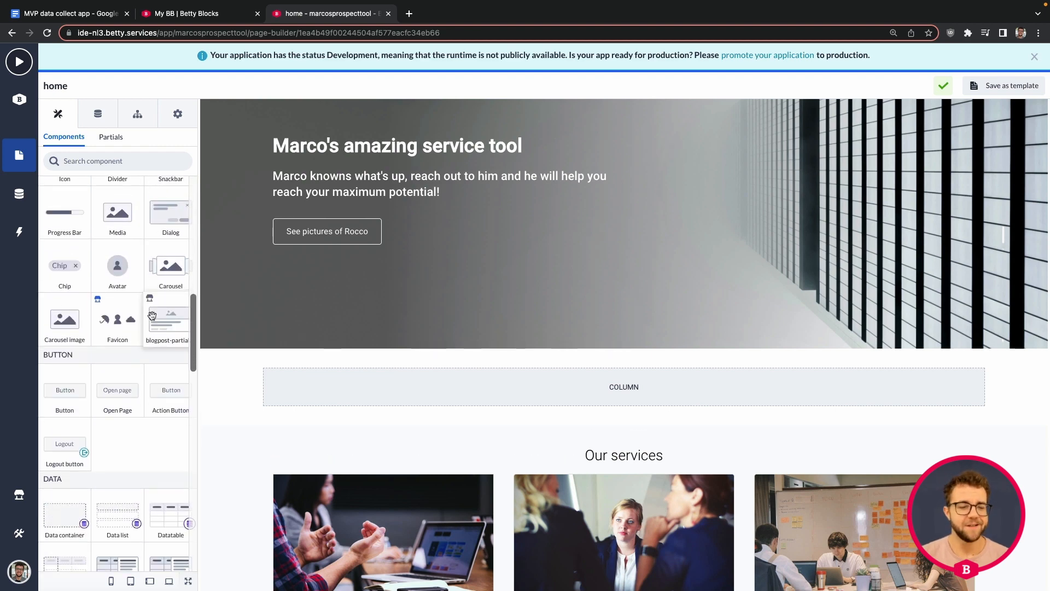
pyautogui.scroll(-3, 152, 317)
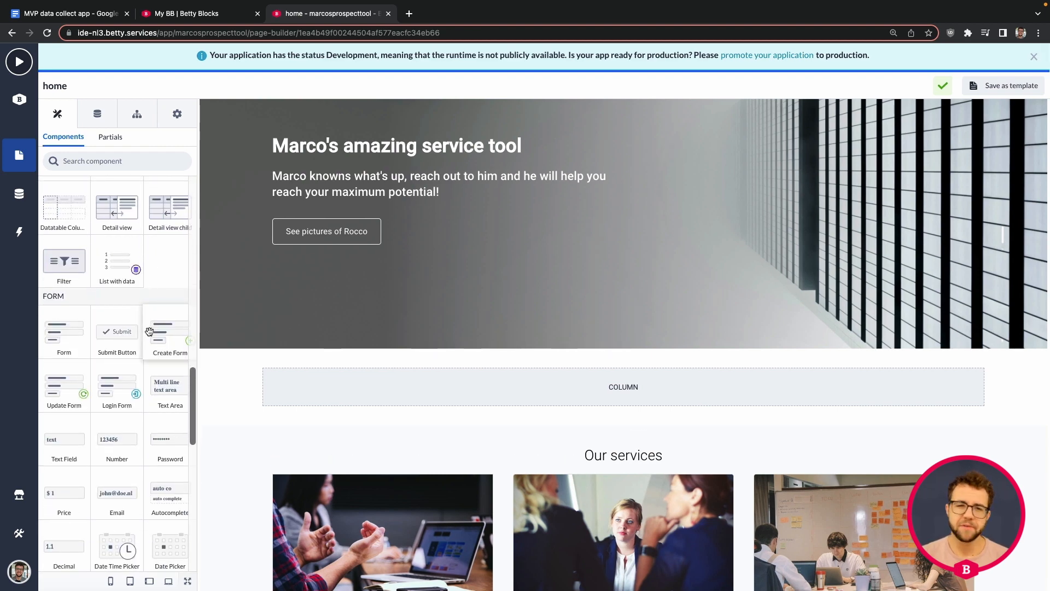
# Drop a Create Form component into the empty column and open its Select model list
pyautogui.moveTo(153, 335); pyautogui.dragTo(425, 388)
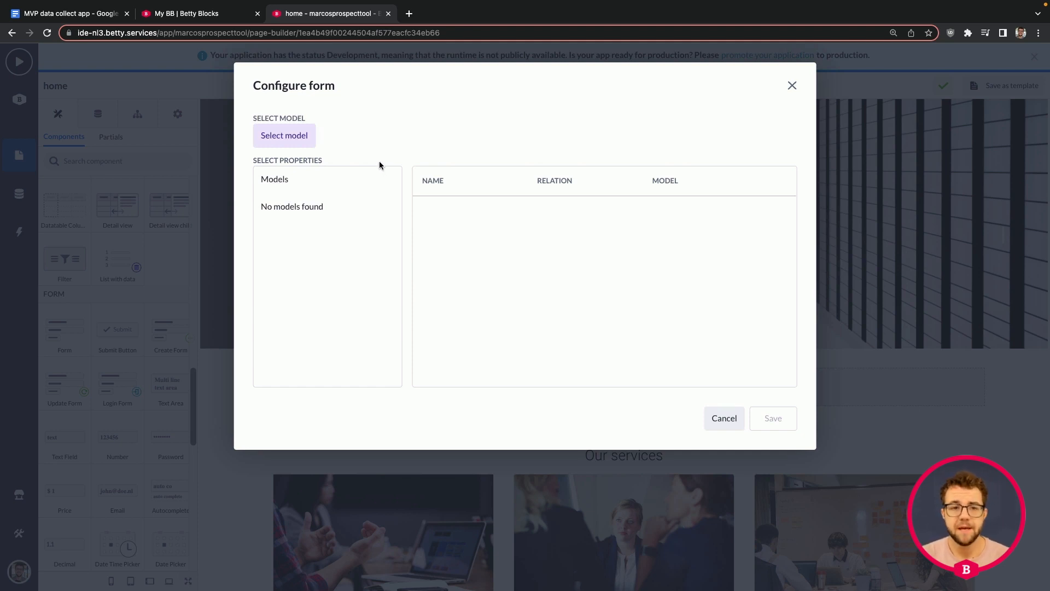
pyautogui.click(297, 140)
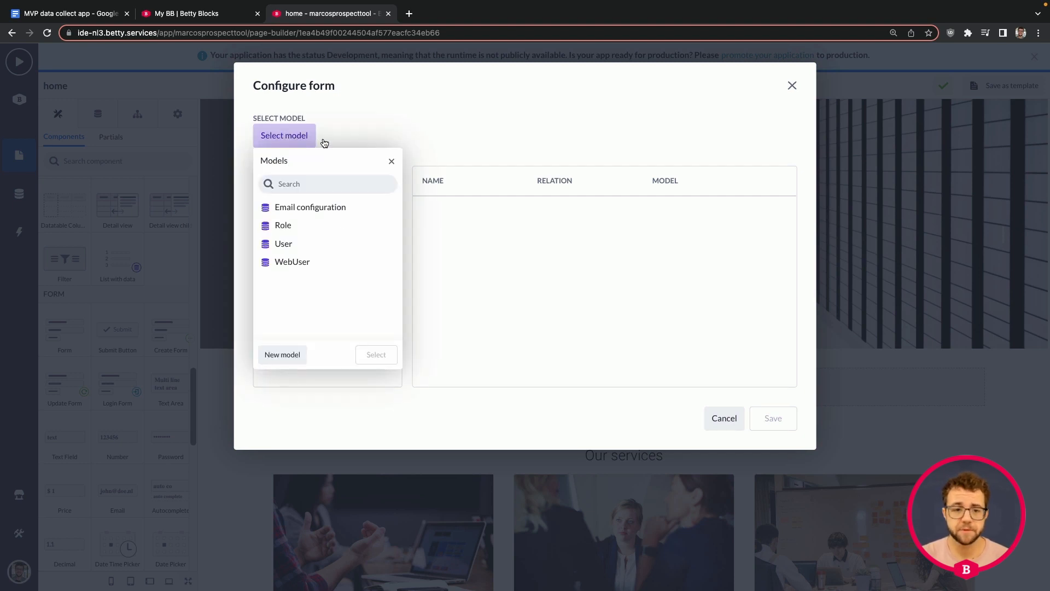
# Start a new model named Prospect
pyautogui.click(283, 355)
pyautogui.write('Prospect')
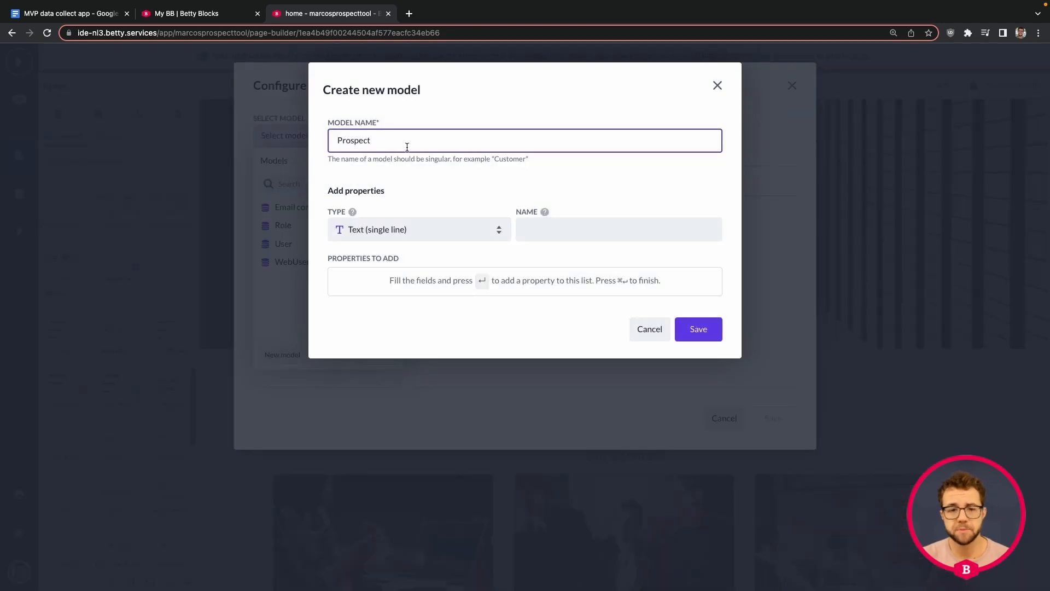
pyautogui.click(541, 234)
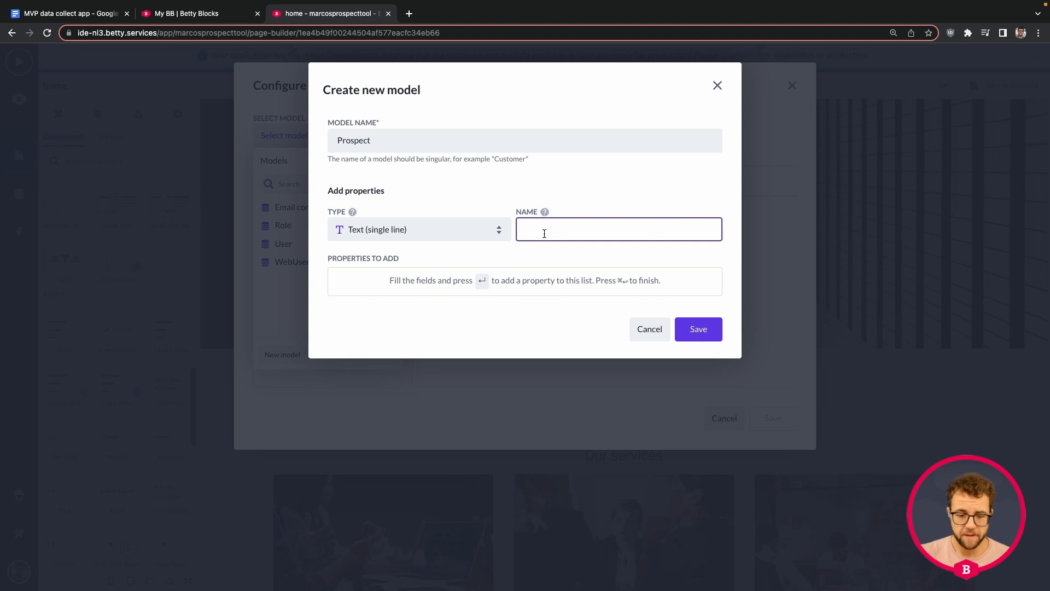
# Queue a single-line text property called Name, checking the planning doc's required data
pyautogui.click(577, 228)
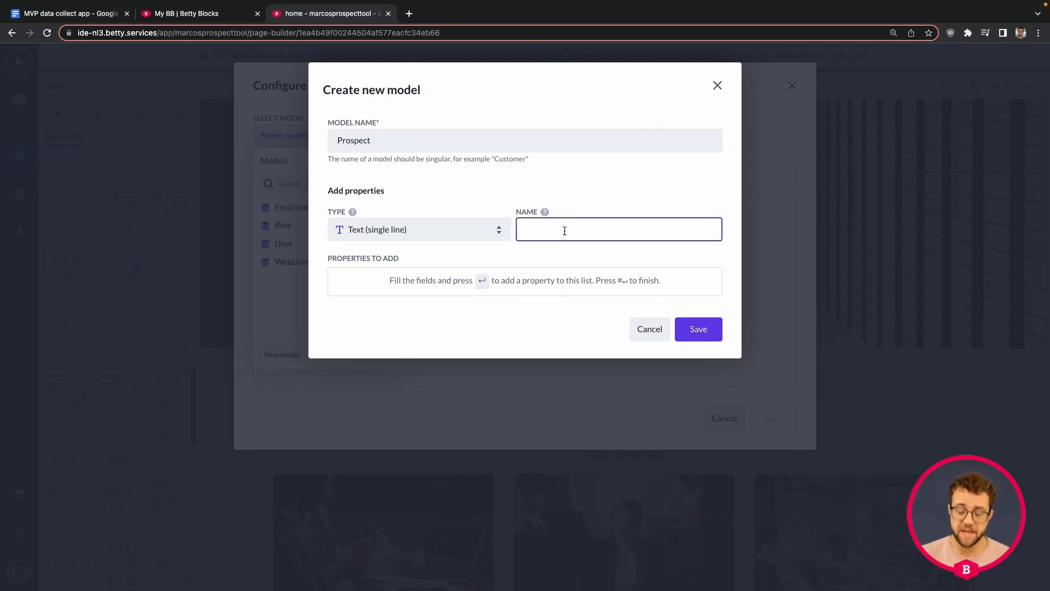
pyautogui.write('nam')
pyautogui.press('BackSpace')
pyautogui.press('BackSpace')
pyautogui.press('BackSpace')
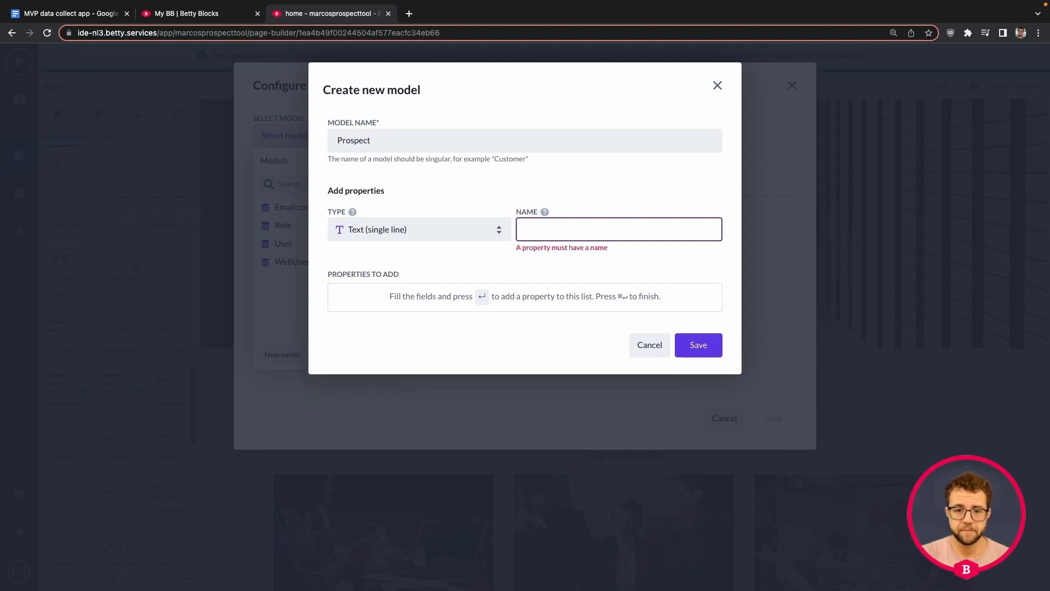
pyautogui.write('Name')
pyautogui.press('Return')
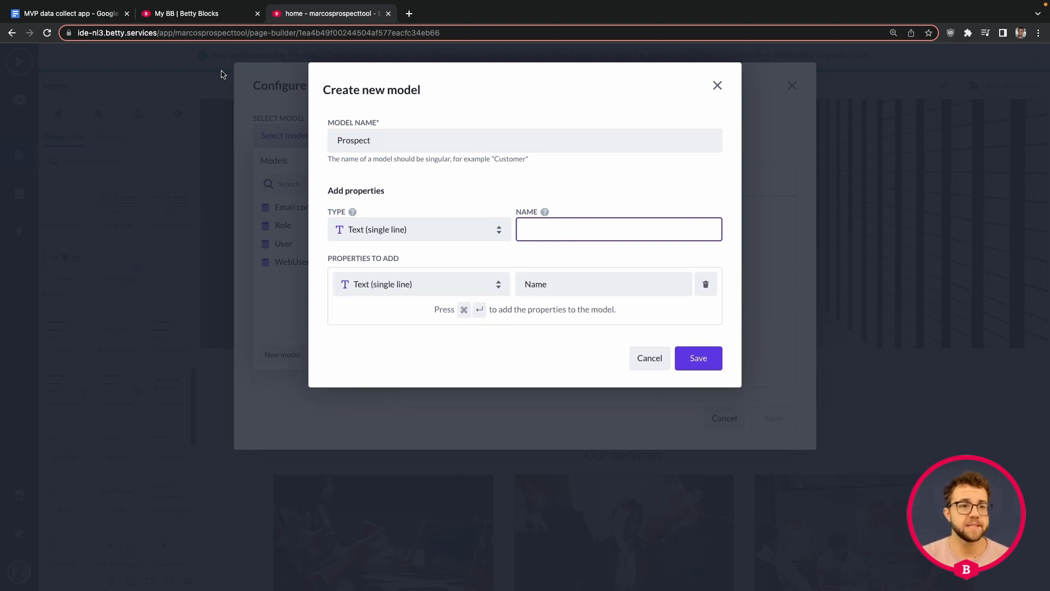
pyautogui.click(79, 15)
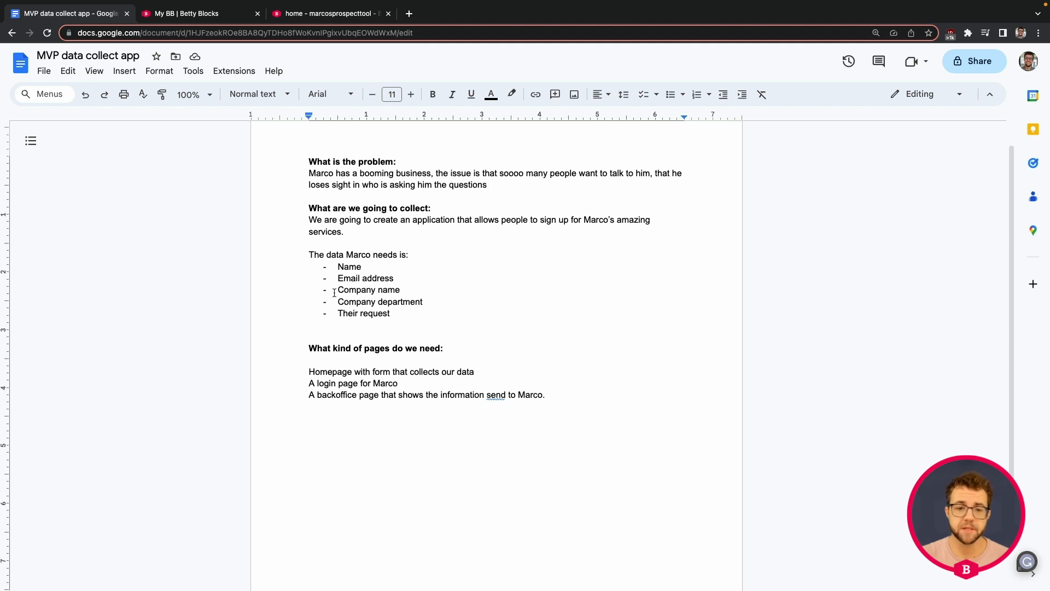
pyautogui.click(335, 14)
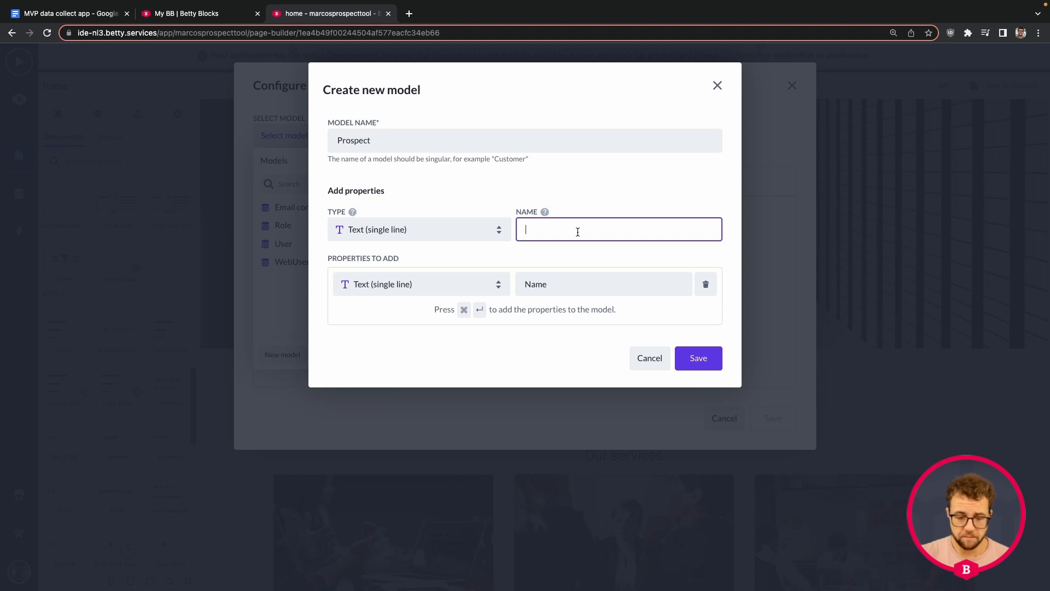
# Add an Email property of type Email address
pyautogui.write('Email')
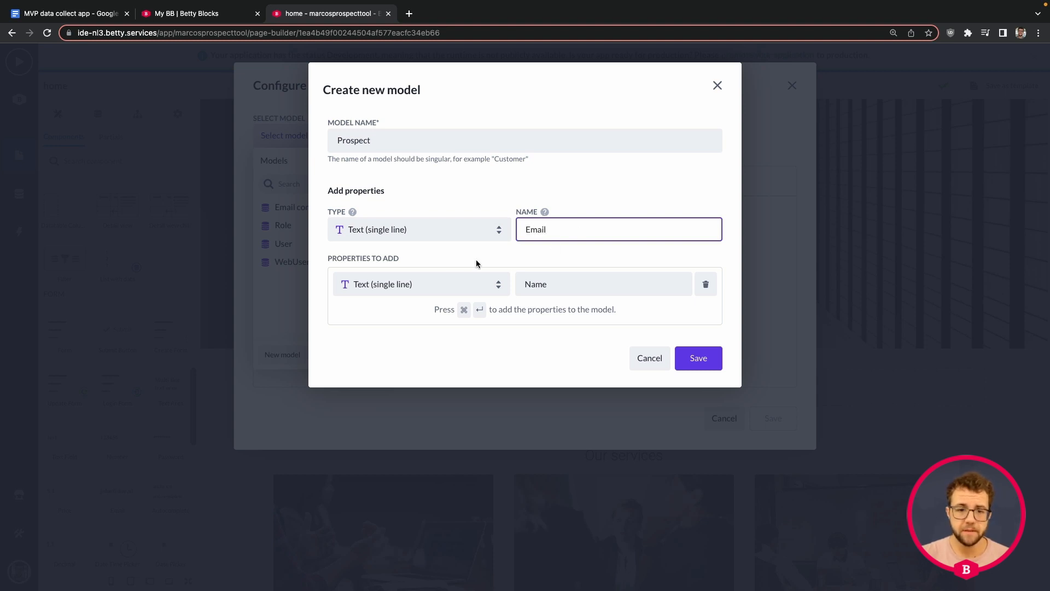
pyautogui.click(426, 231)
pyautogui.click(426, 230)
pyautogui.scroll(-5, 422, 288)
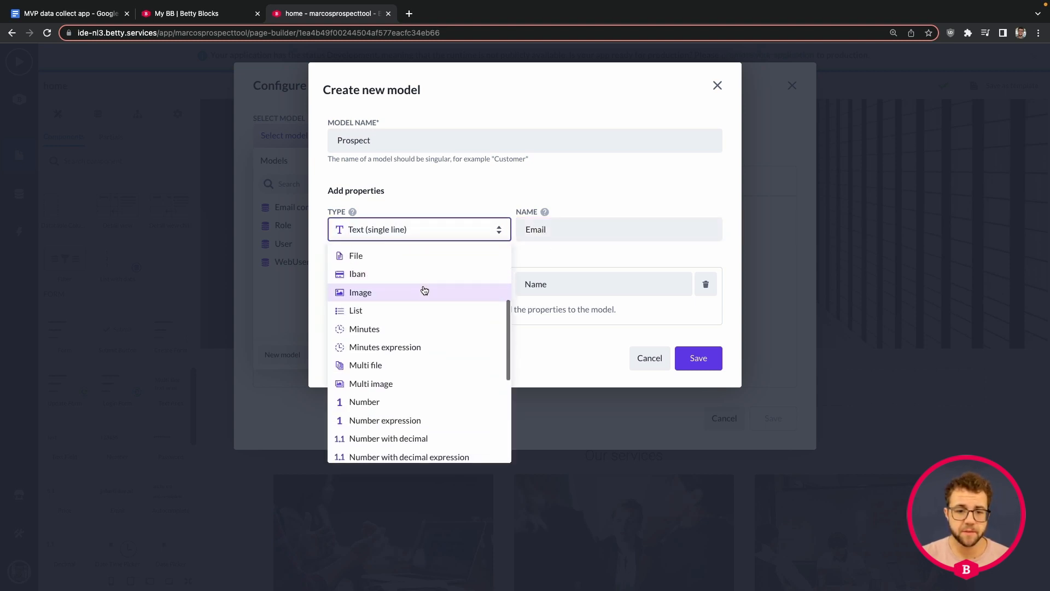
pyautogui.scroll(-3, 404, 345)
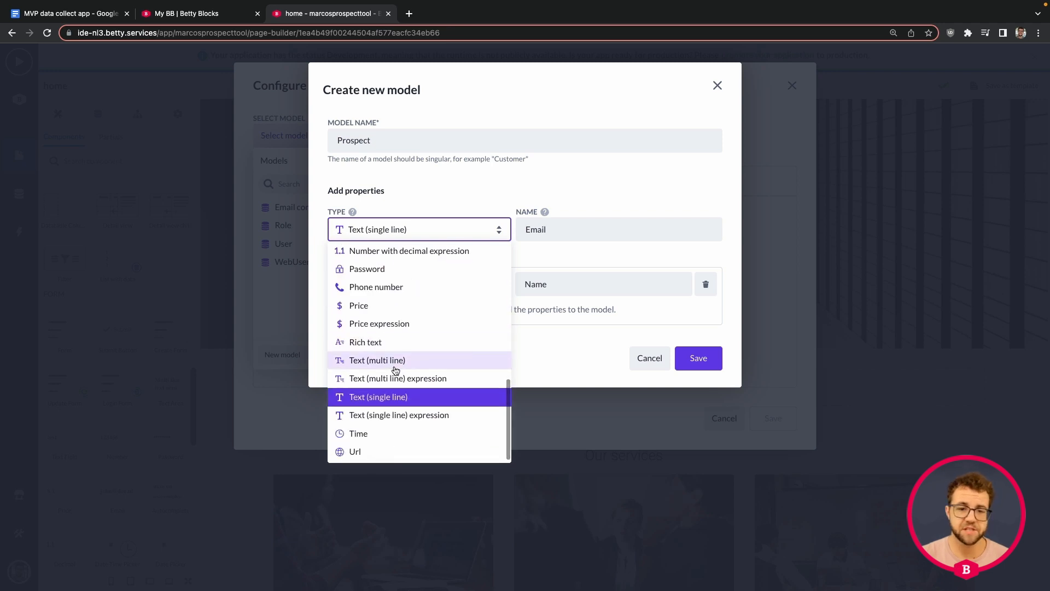
pyautogui.scroll(3, 395, 370)
pyautogui.scroll(5, 393, 367)
pyautogui.click(375, 359)
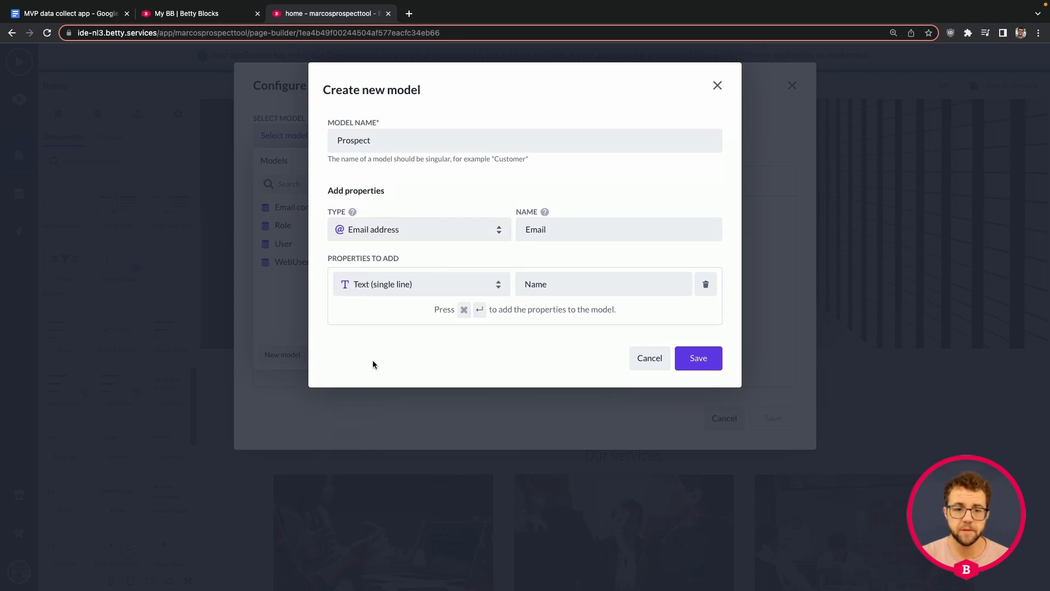
pyautogui.click(562, 231)
pyautogui.press('super+Return')
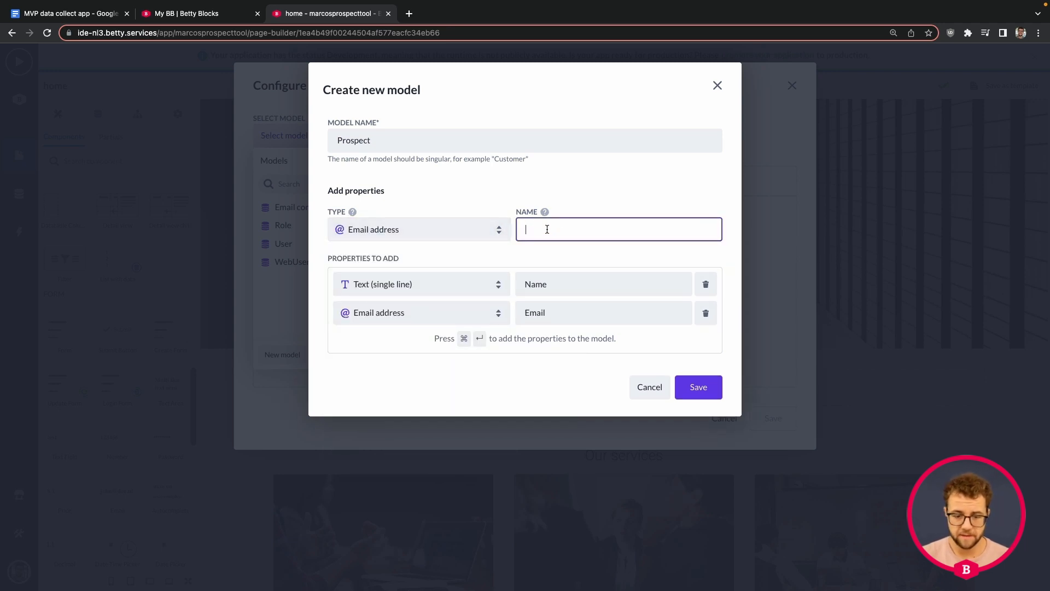
# Add Company as a Text (single line) property
pyautogui.click(429, 231)
pyautogui.scroll(-5, 449, 296)
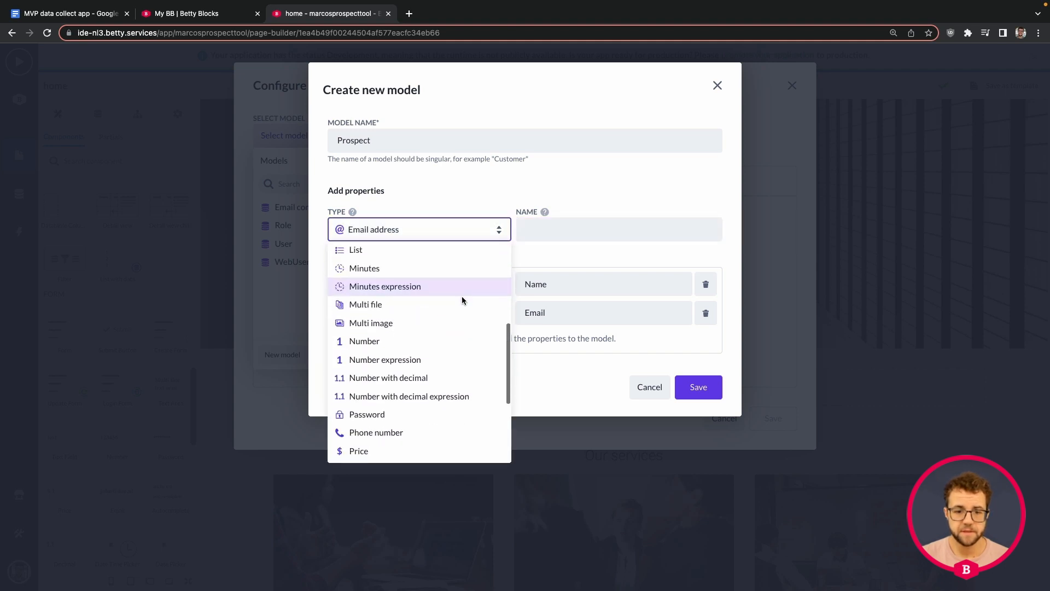
pyautogui.scroll(-3, 437, 357)
pyautogui.click(436, 399)
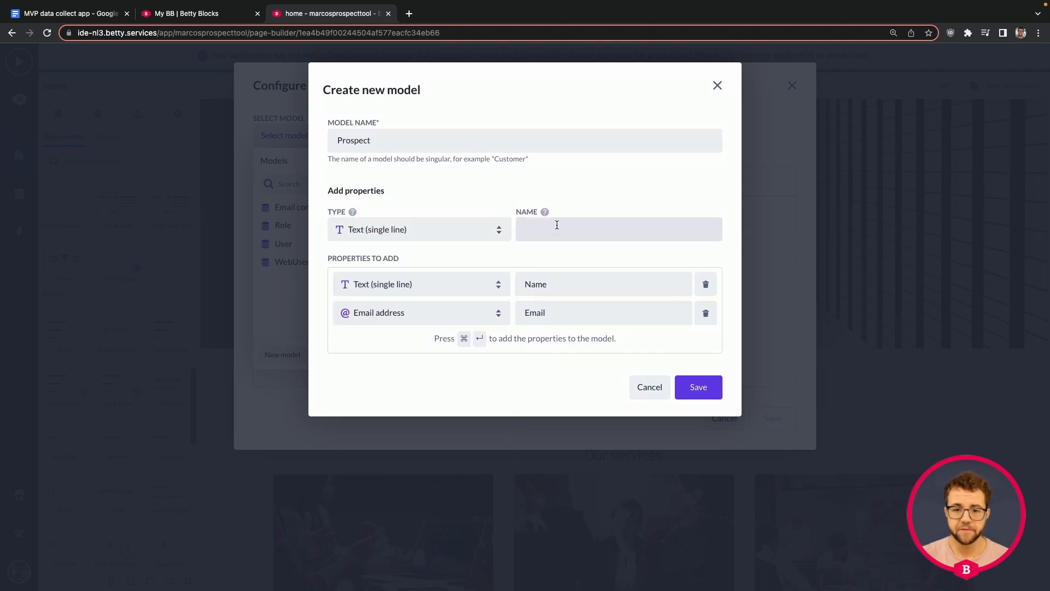
pyautogui.click(555, 230)
pyautogui.write('Company')
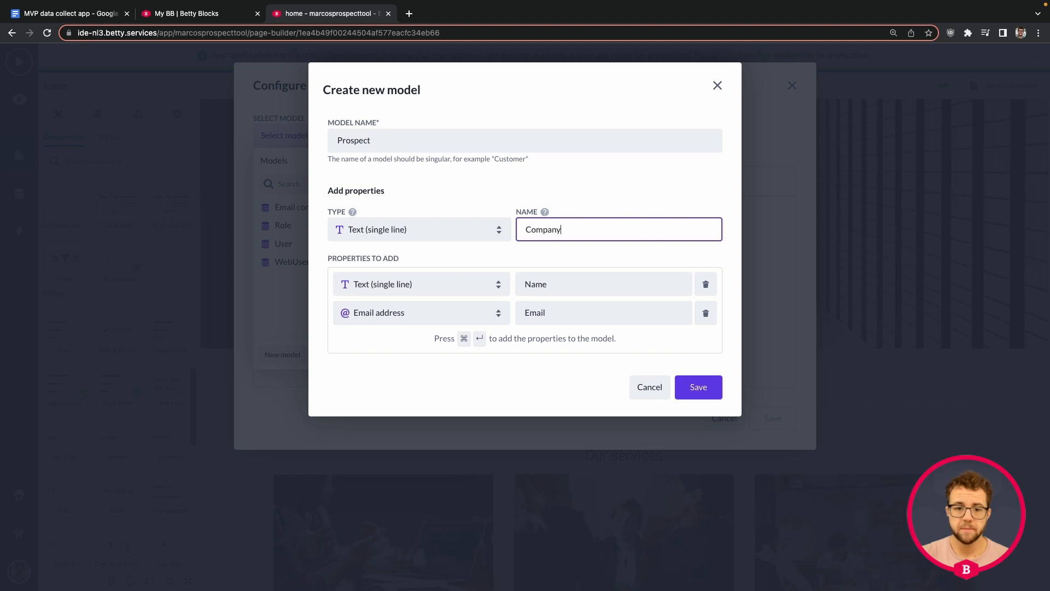
pyautogui.press('super+Return')
# Add Department as a Text (single line) property
pyautogui.click(481, 235)
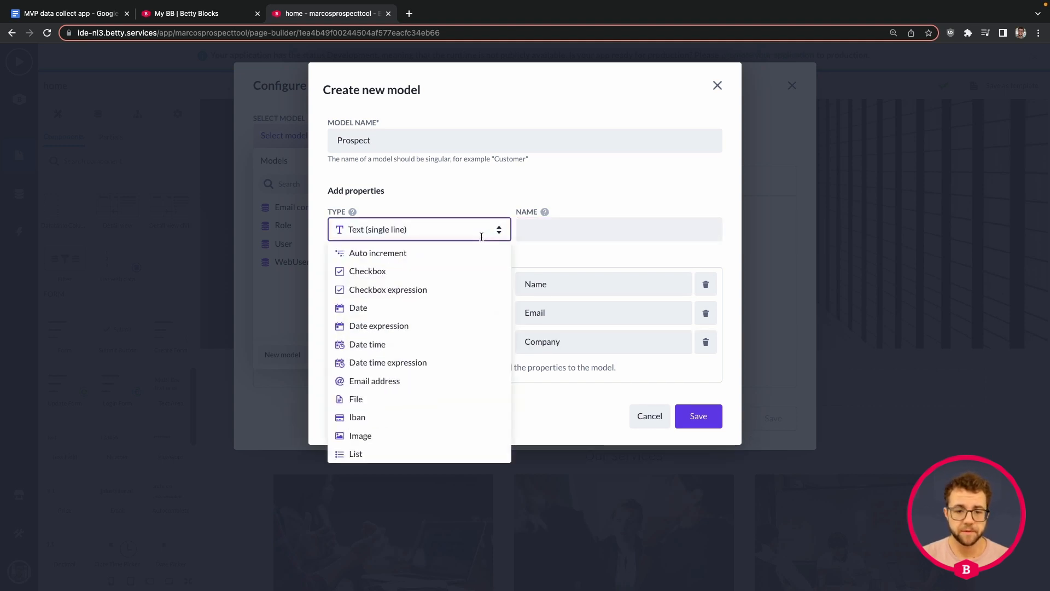
pyautogui.click(635, 232)
pyautogui.write('Com')
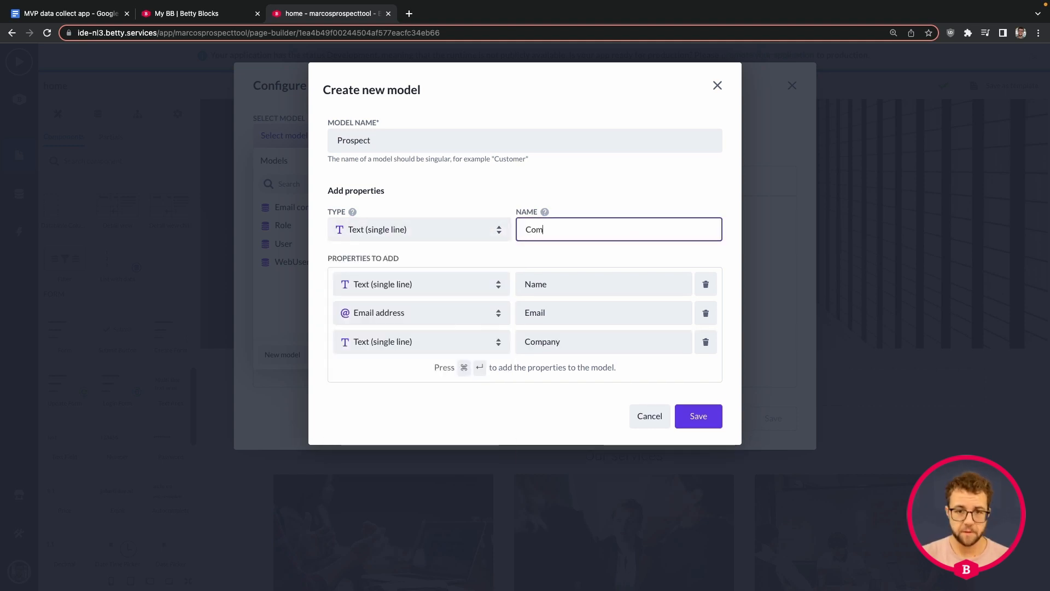
pyautogui.write('pany department')
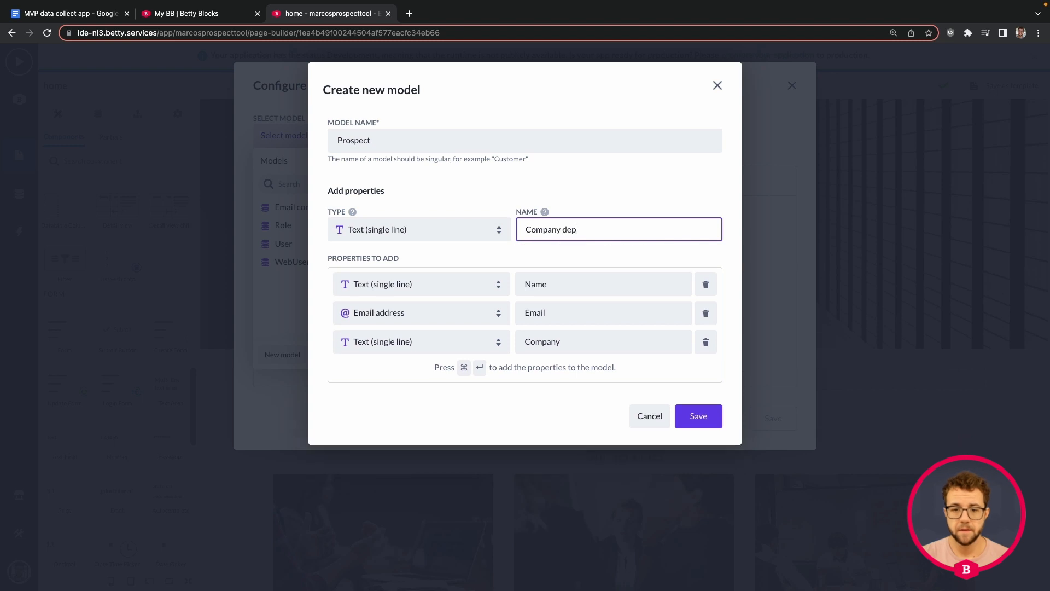
pyautogui.click(563, 230)
pyautogui.hotkey('alt', 'BackSpace')
pyautogui.press('Right')
pyautogui.press('BackSpace')
pyautogui.write('D')
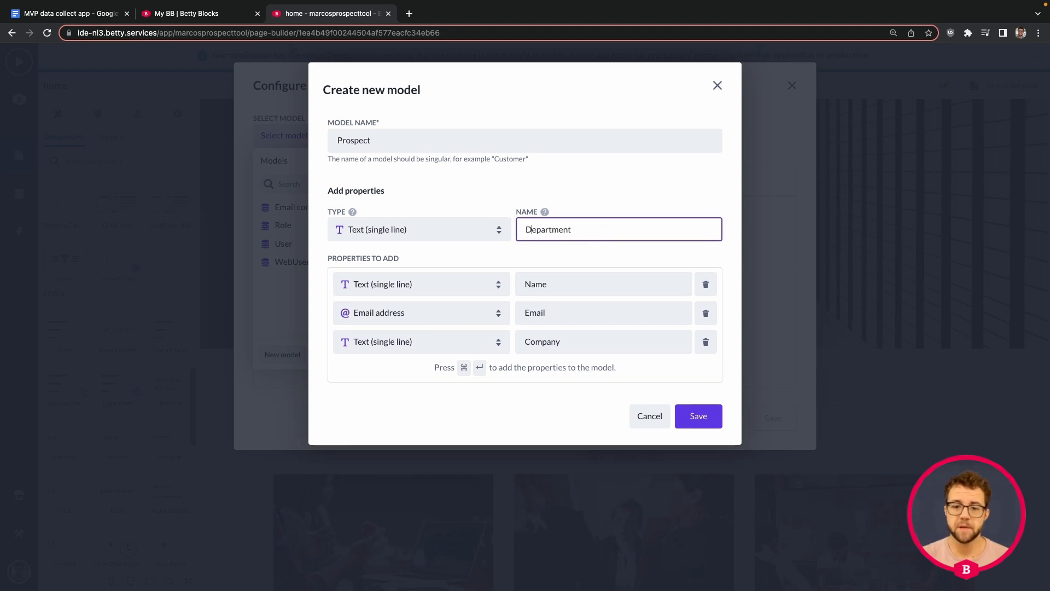
pyautogui.press('super+Return')
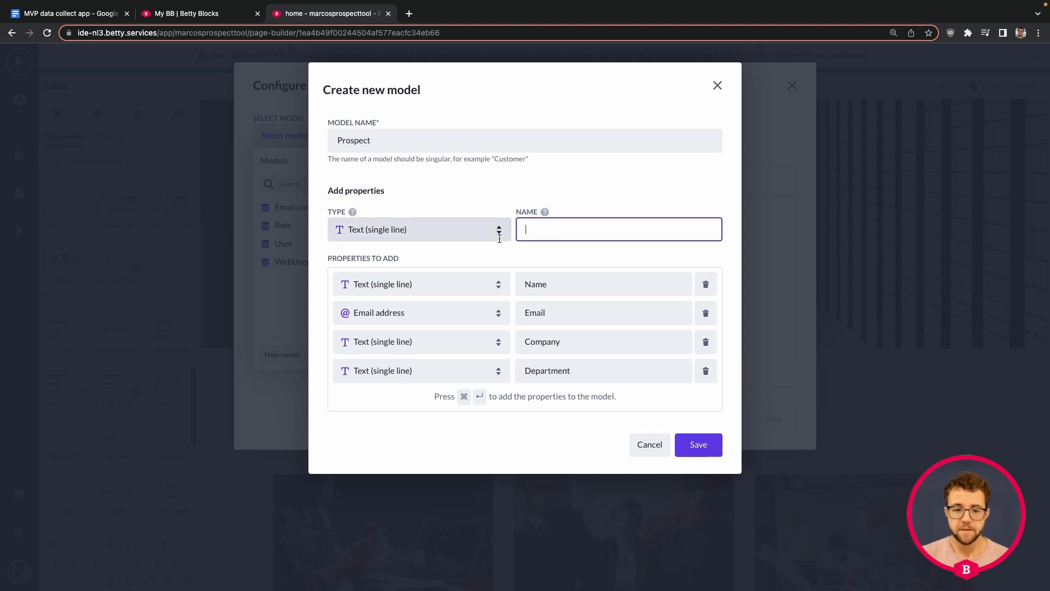
# Add Question as a Text (multi line) property and save the Prospect model
pyautogui.click(456, 227)
pyautogui.scroll(-6, 445, 326)
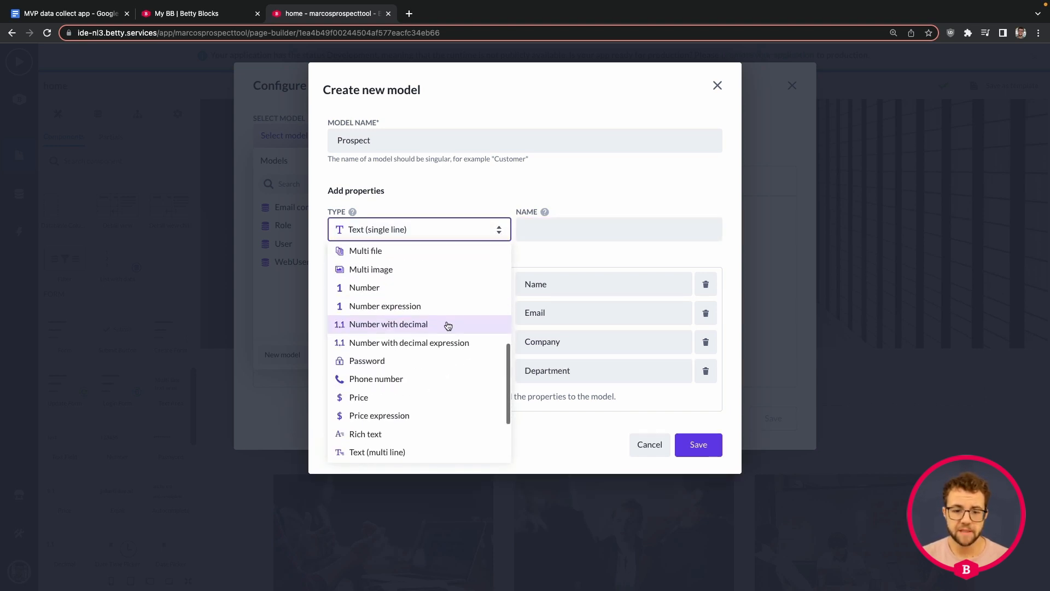
pyautogui.click(400, 368)
pyautogui.click(574, 228)
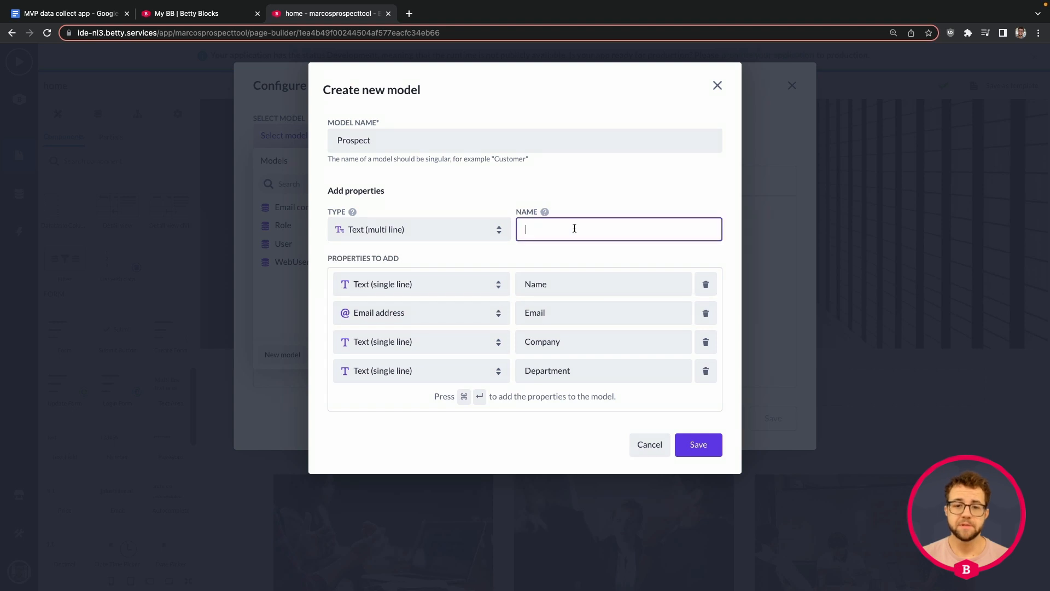
pyautogui.write('Q')
pyautogui.press('BackSpace')
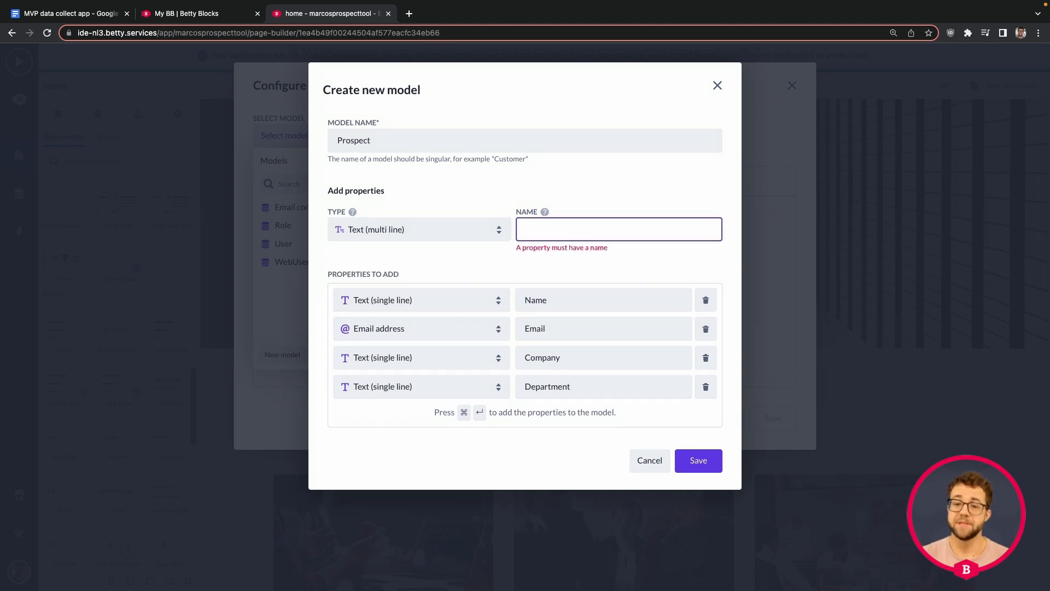
pyautogui.write('Question')
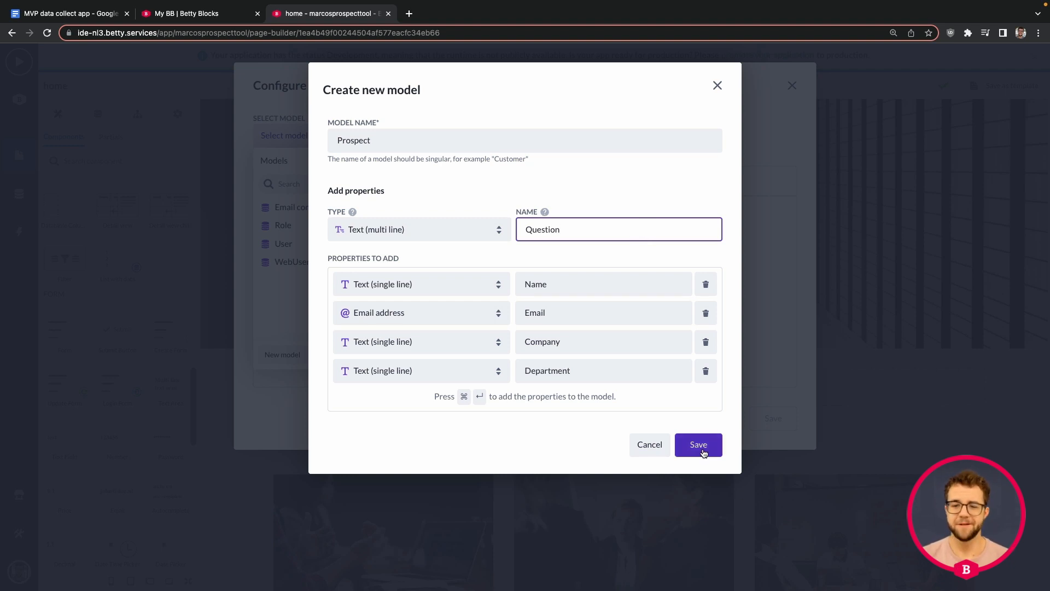
pyautogui.press('super+Return')
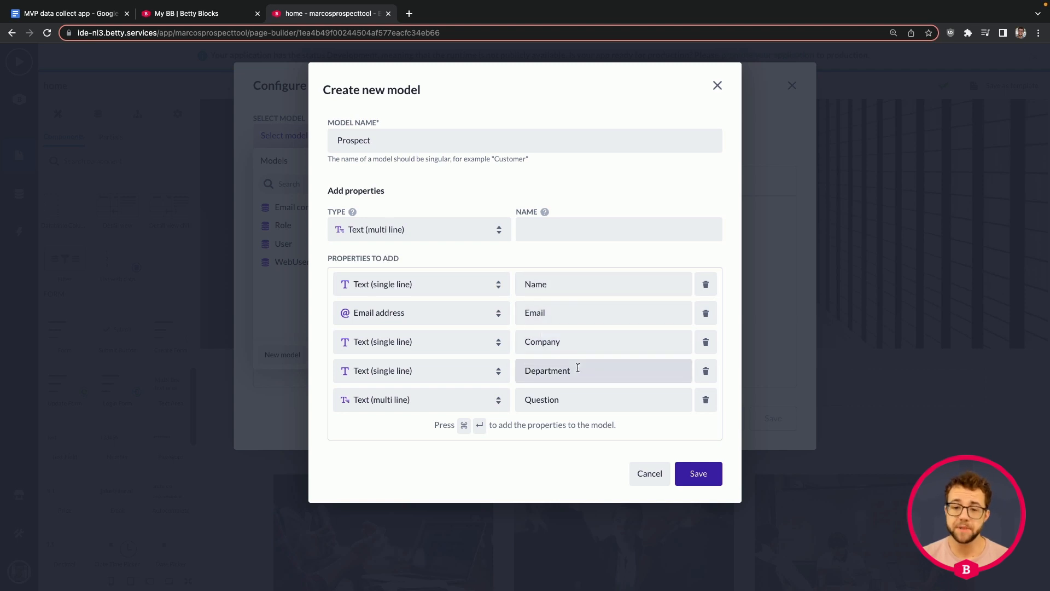
pyautogui.click(705, 477)
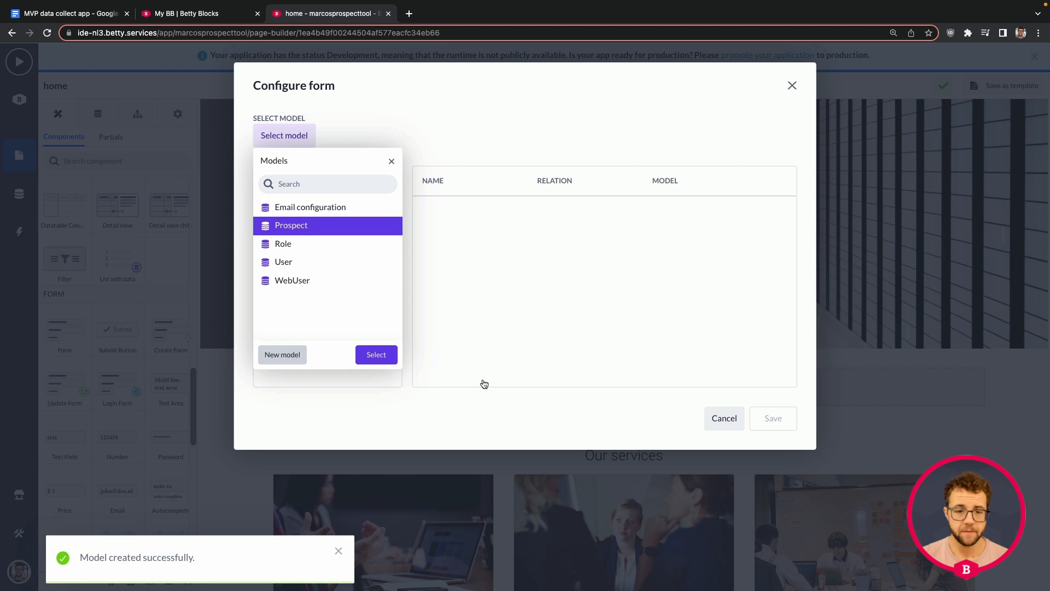
# Base the form on Prospect with Name, Email, Department, Company and Question fields, then save
pyautogui.click(377, 354)
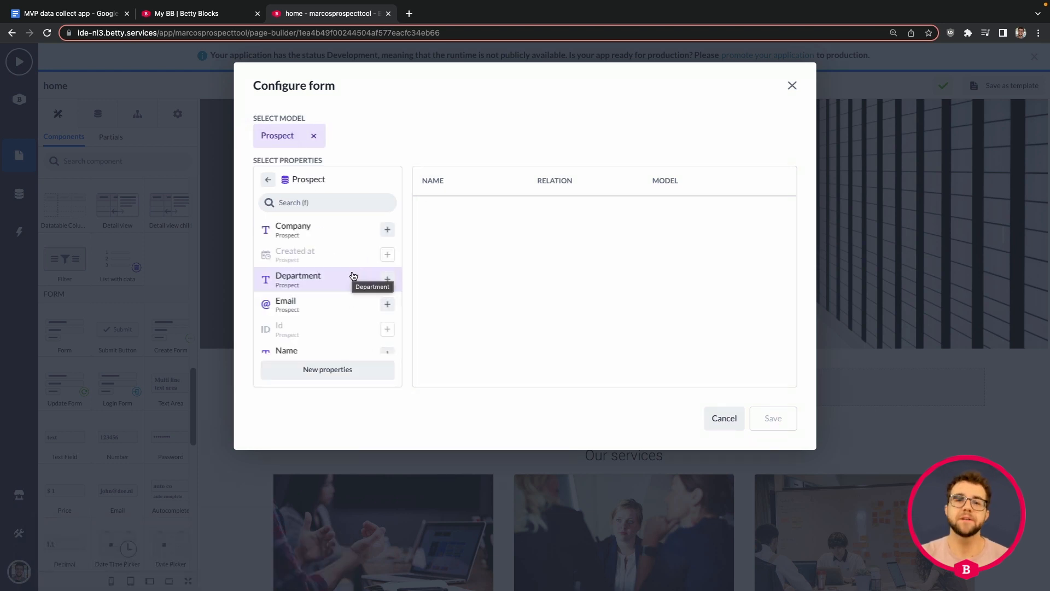
pyautogui.scroll(-1, 353, 276)
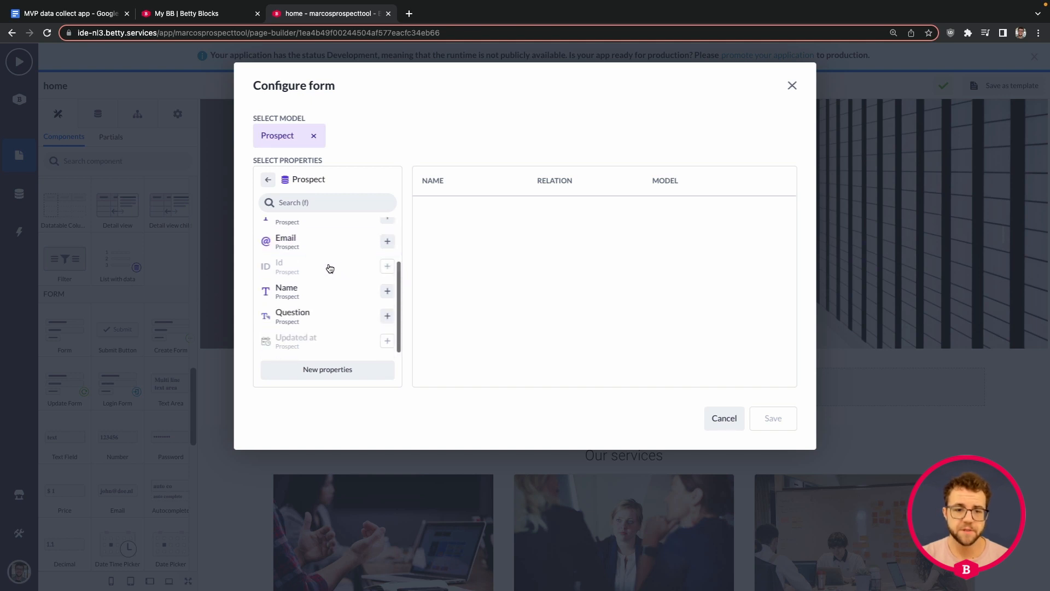
pyautogui.click(387, 292)
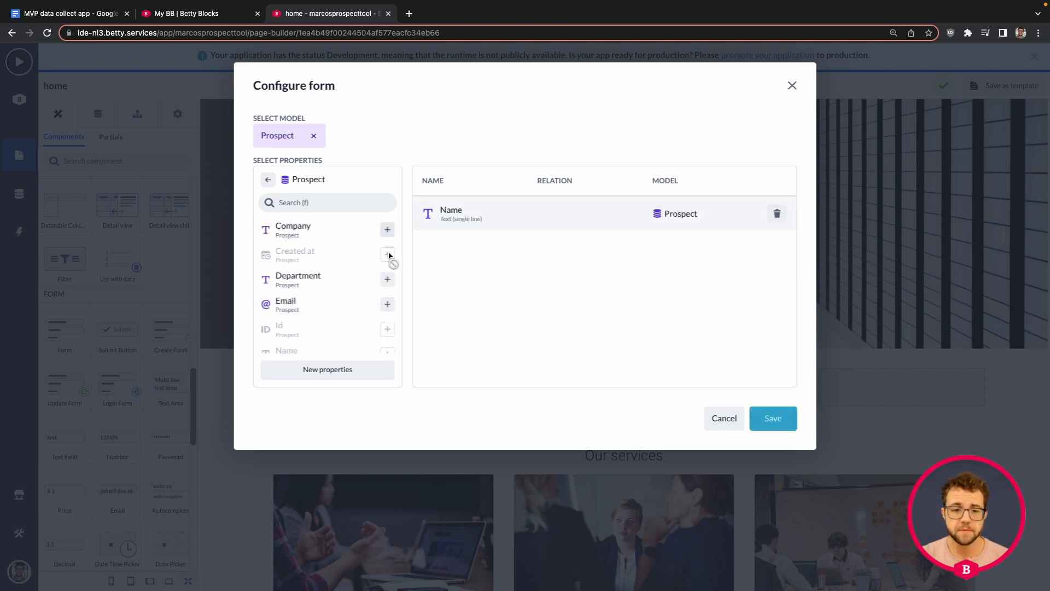
pyautogui.click(388, 307)
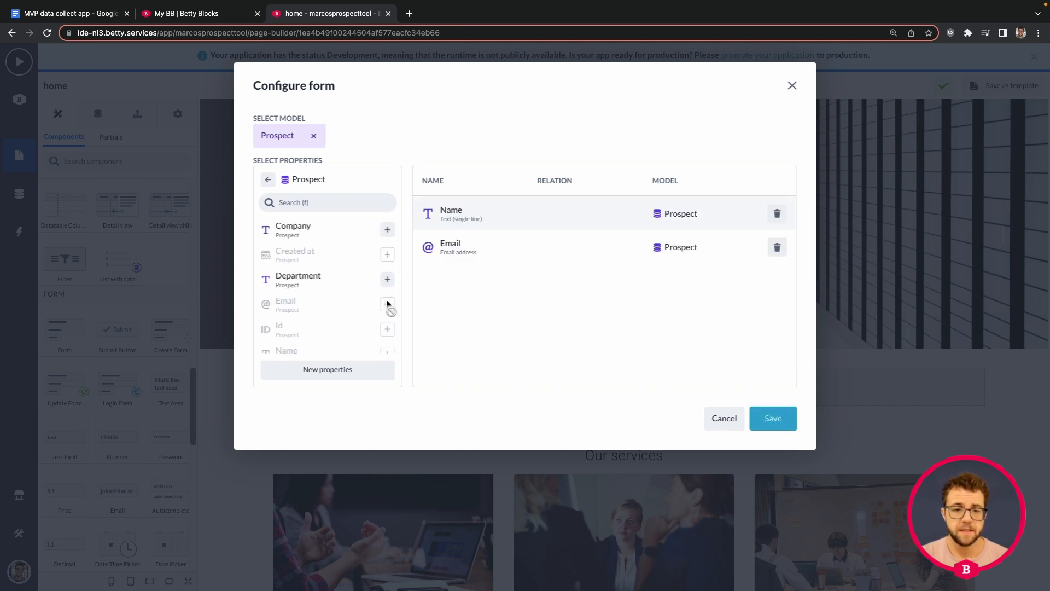
pyautogui.click(387, 279)
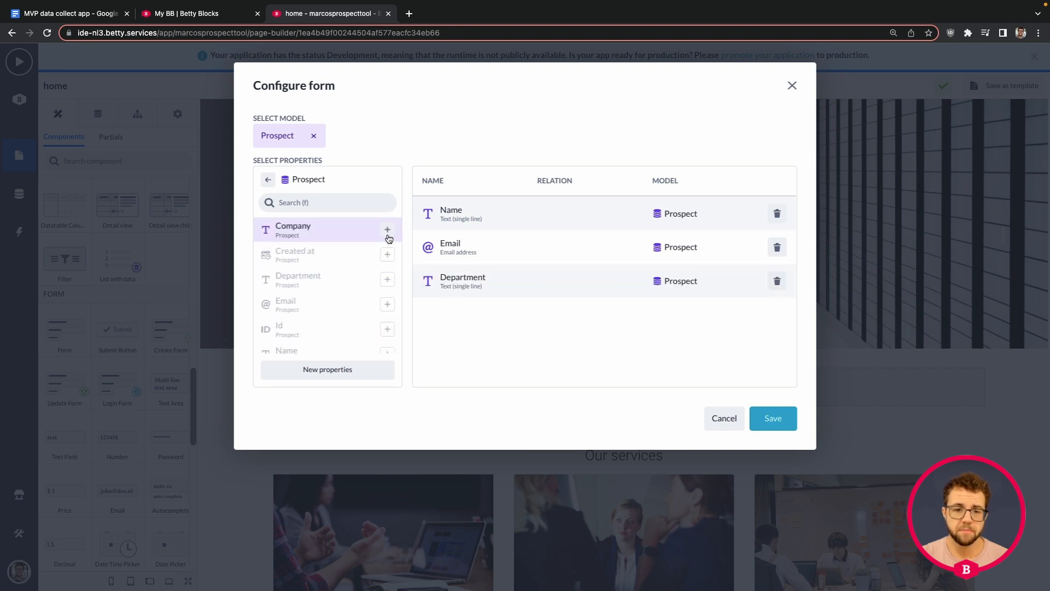
pyautogui.click(387, 232)
pyautogui.scroll(-1, 361, 288)
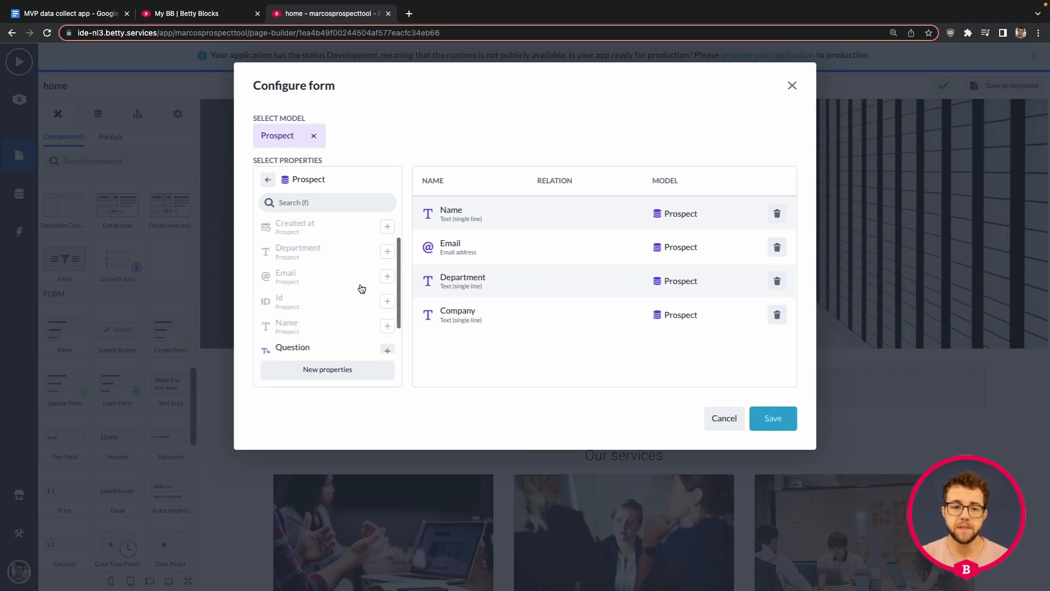
pyautogui.click(387, 321)
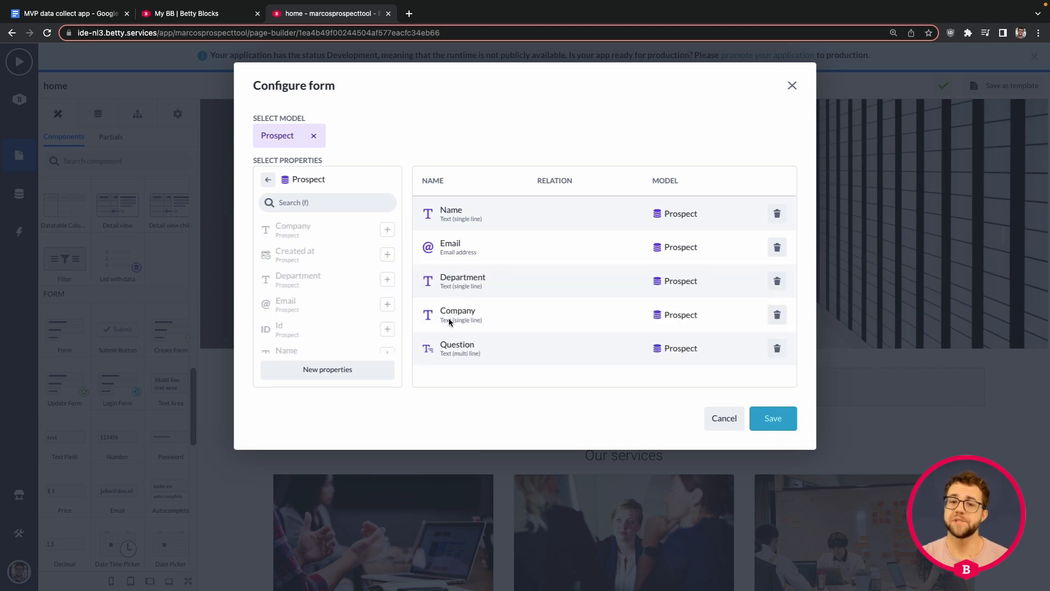
pyautogui.click(772, 418)
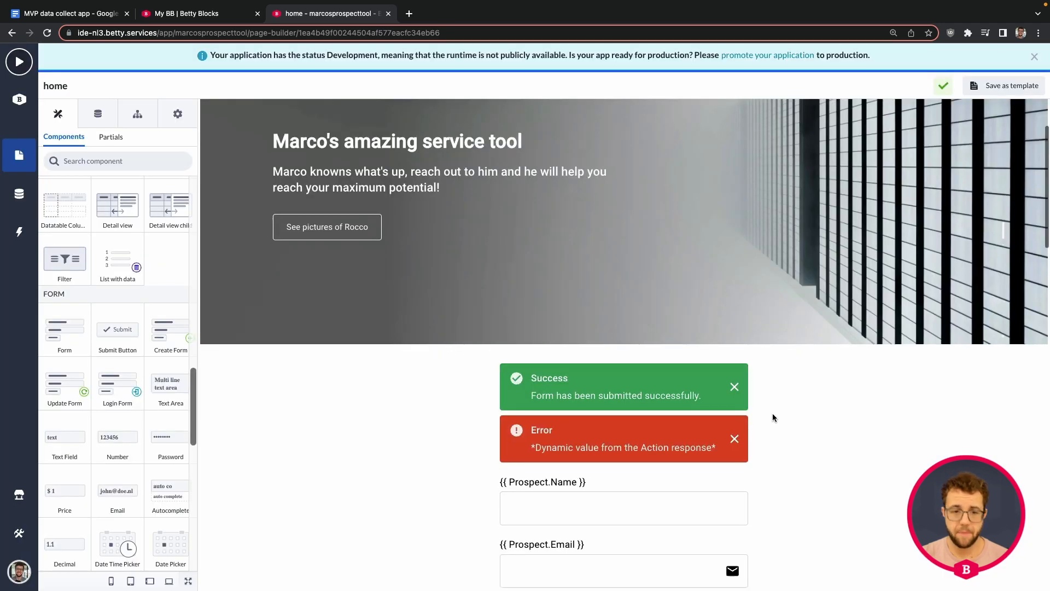
# Move the Company field above Department, right after Email
pyautogui.scroll(-4, 772, 419)
pyautogui.scroll(-4, 674, 383)
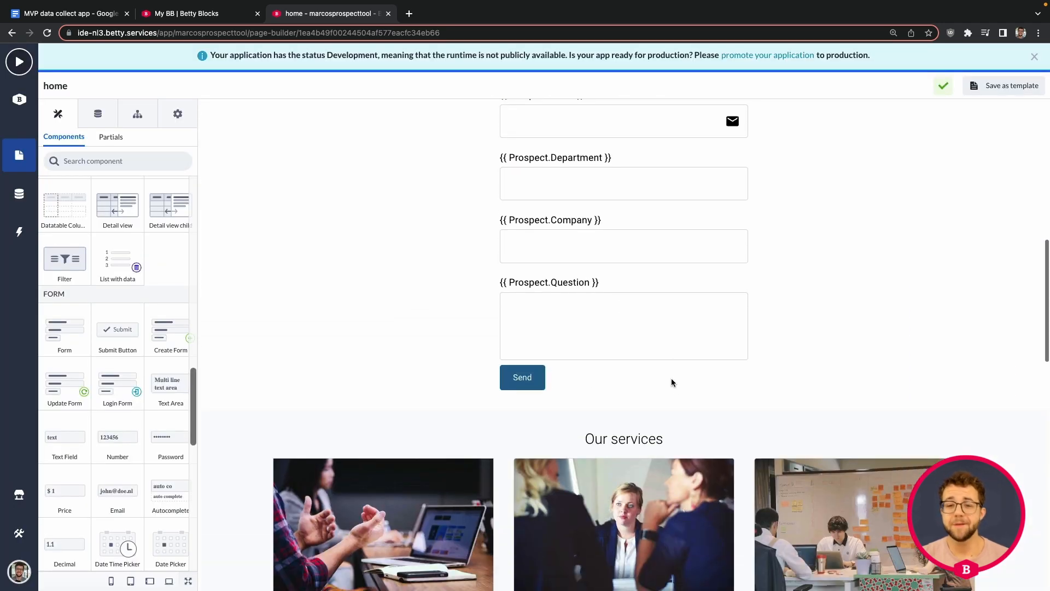
pyautogui.scroll(7, 664, 356)
pyautogui.scroll(2, 665, 355)
pyautogui.scroll(-6, 667, 356)
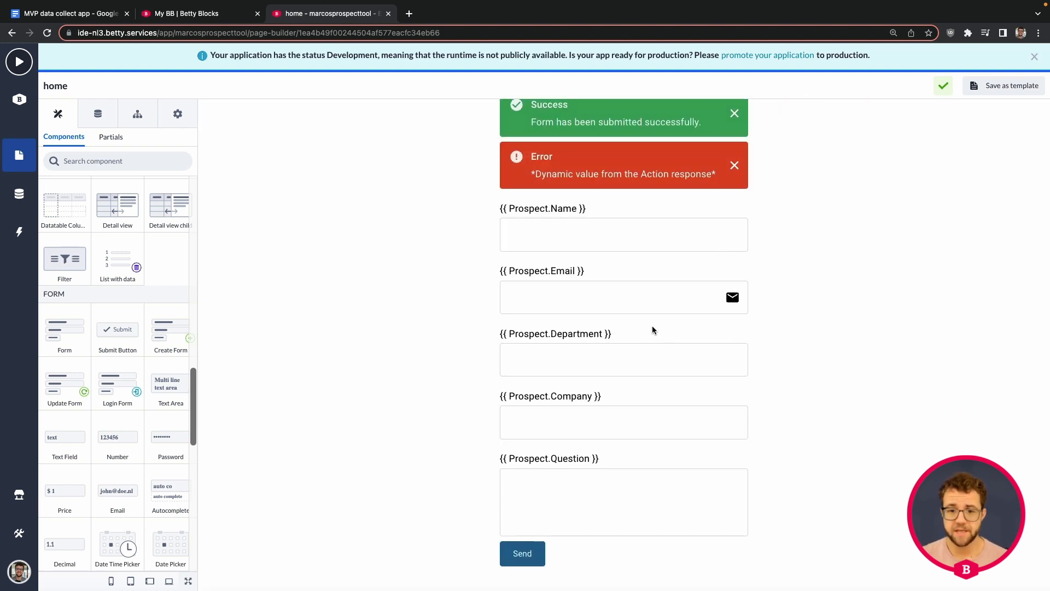
pyautogui.scroll(-3, 602, 330)
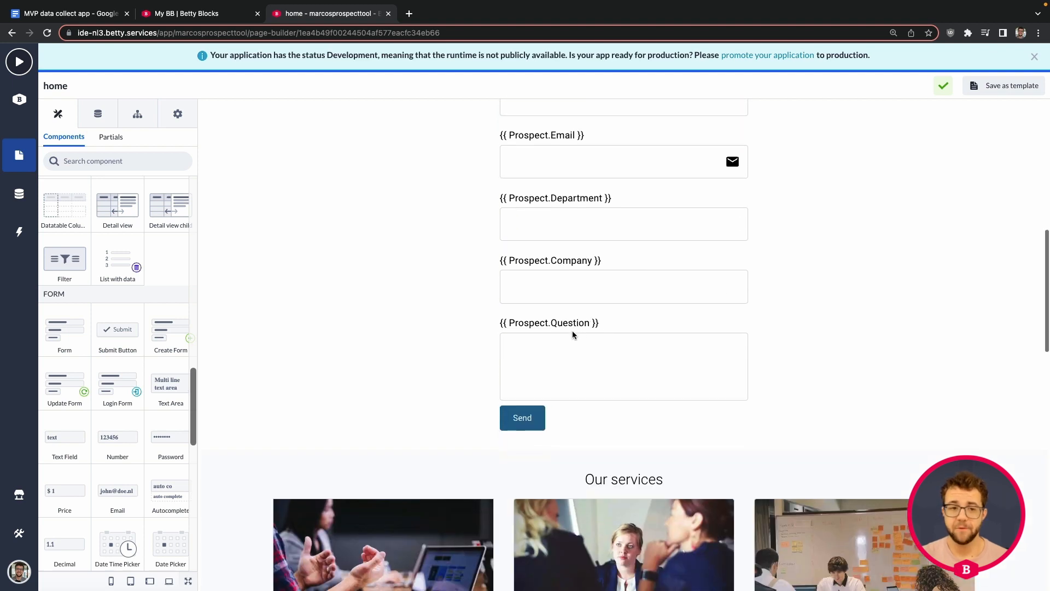
pyautogui.scroll(4, 572, 330)
pyautogui.scroll(2, 574, 333)
pyautogui.scroll(-5, 574, 333)
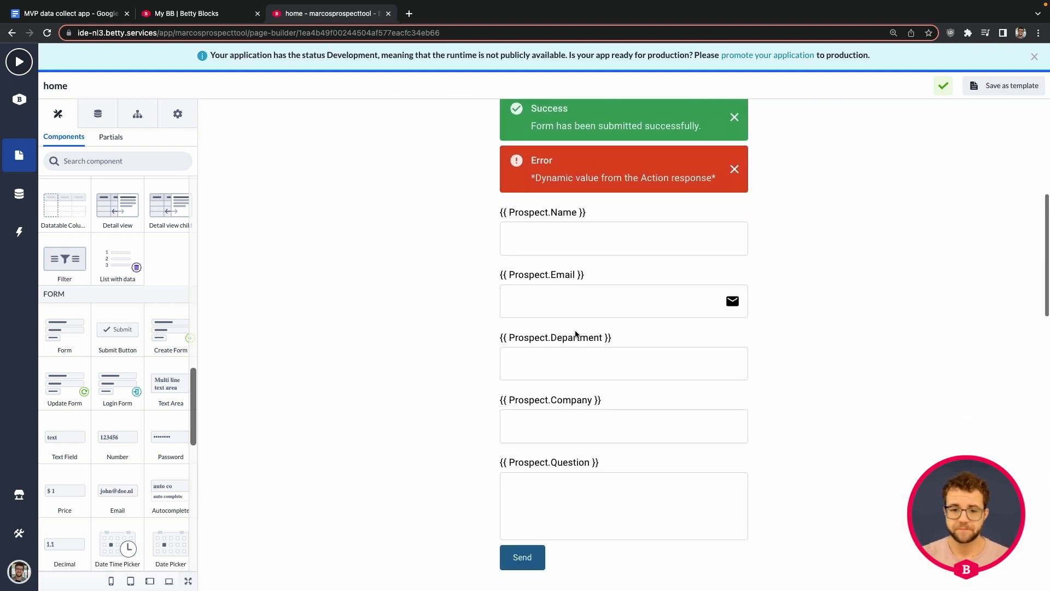
pyautogui.scroll(3, 600, 197)
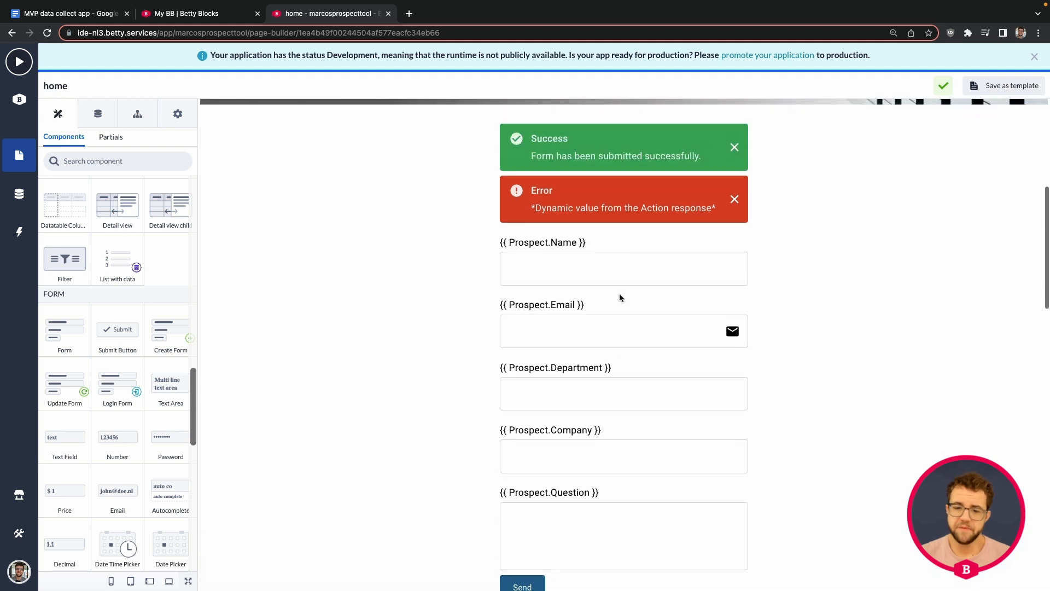
pyautogui.click(603, 396)
pyautogui.scroll(-2, 530, 365)
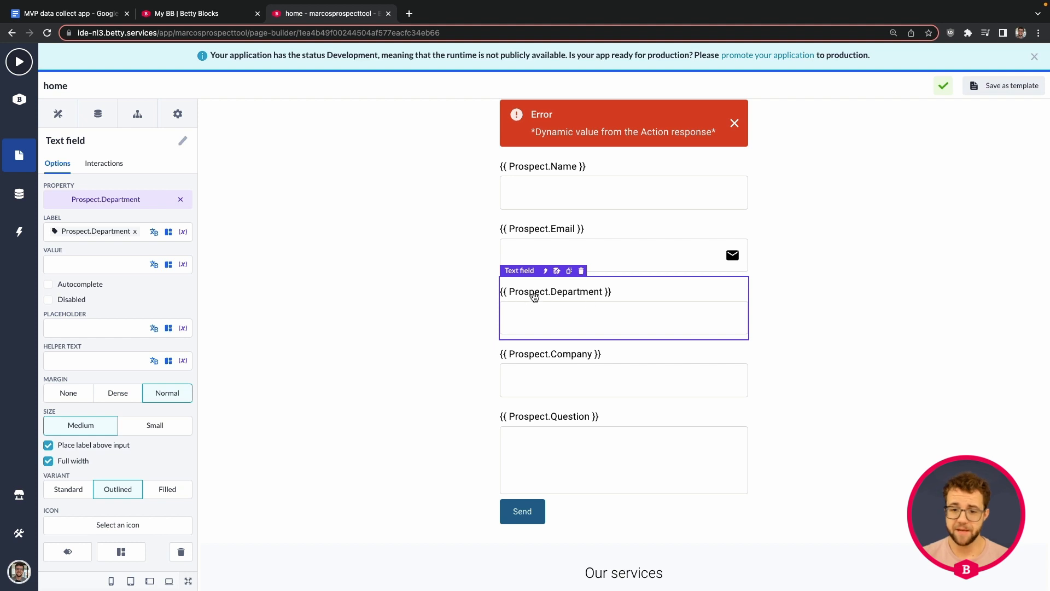
pyautogui.click(586, 392)
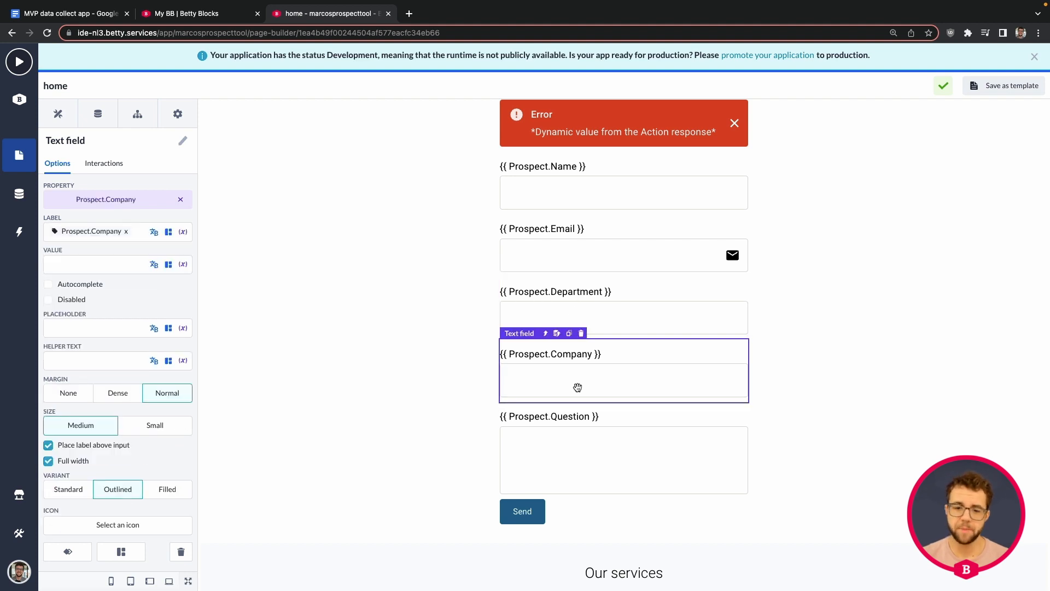
pyautogui.moveTo(577, 385); pyautogui.dragTo(576, 284)
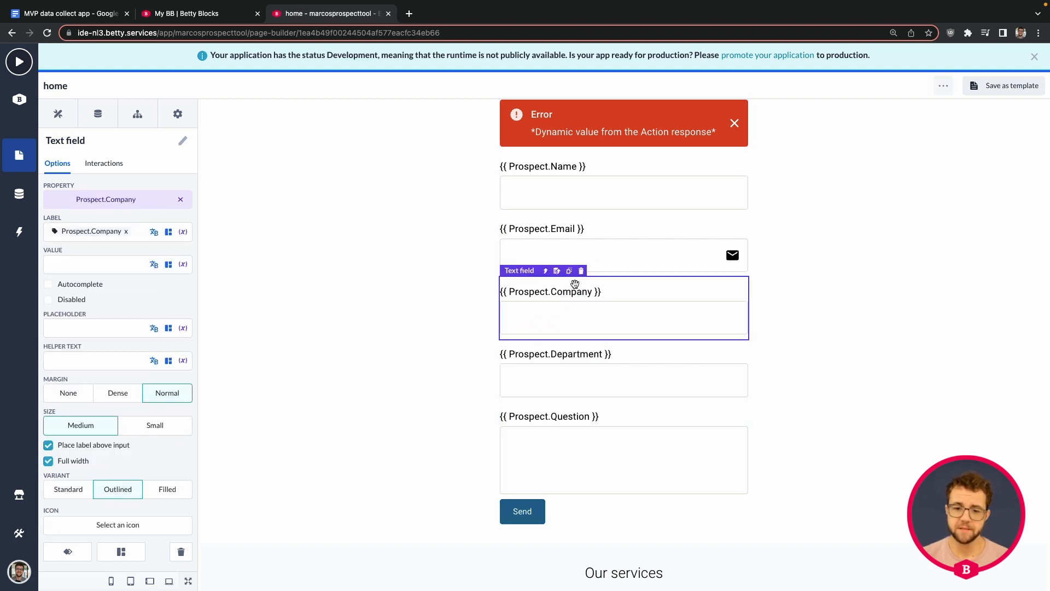
# Select the Column surrounding the form to inspect its options
pyautogui.scroll(-1, 807, 312)
pyautogui.scroll(-10, 807, 313)
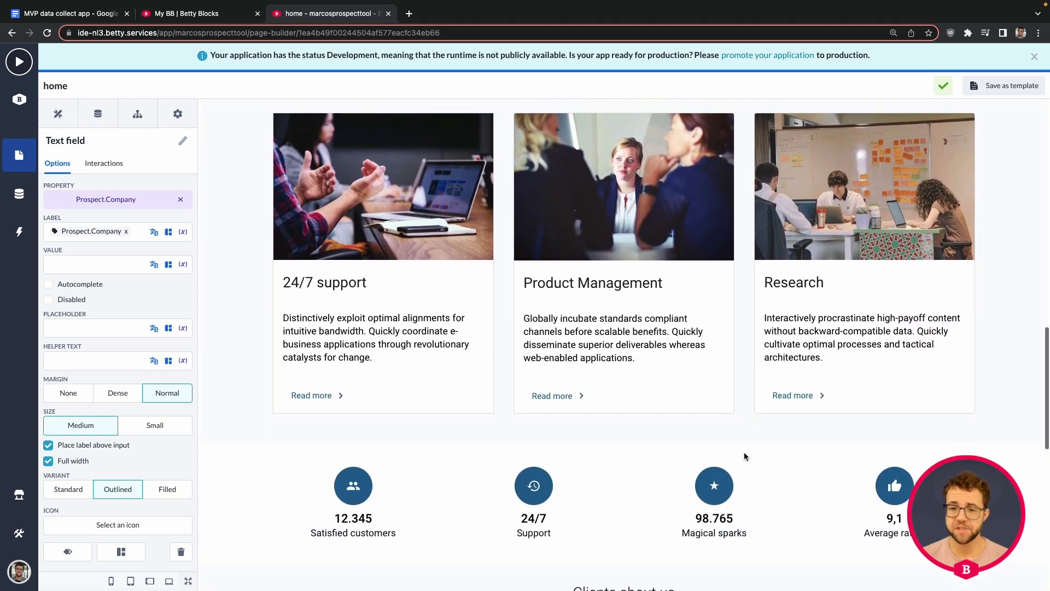
pyautogui.scroll(6, 693, 460)
pyautogui.scroll(10, 679, 438)
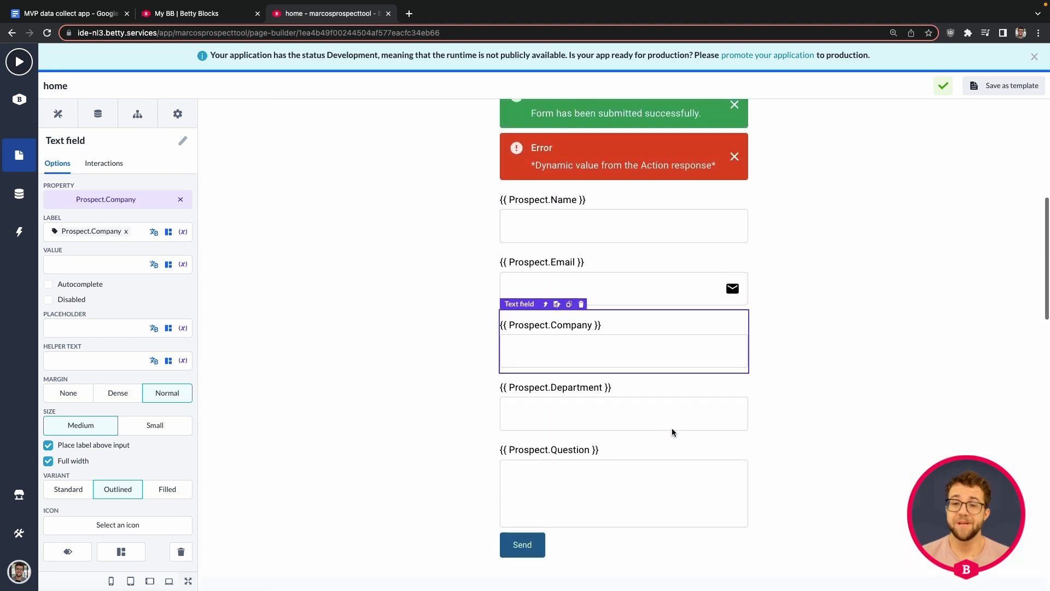
pyautogui.click(913, 305)
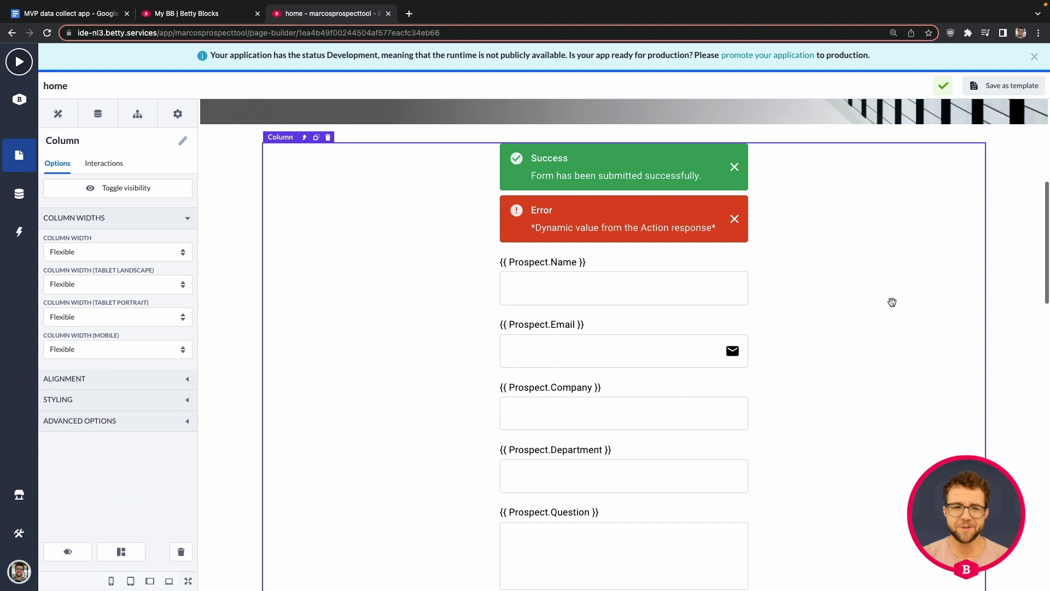
pyautogui.scroll(-4, 875, 295)
pyautogui.scroll(4, 852, 280)
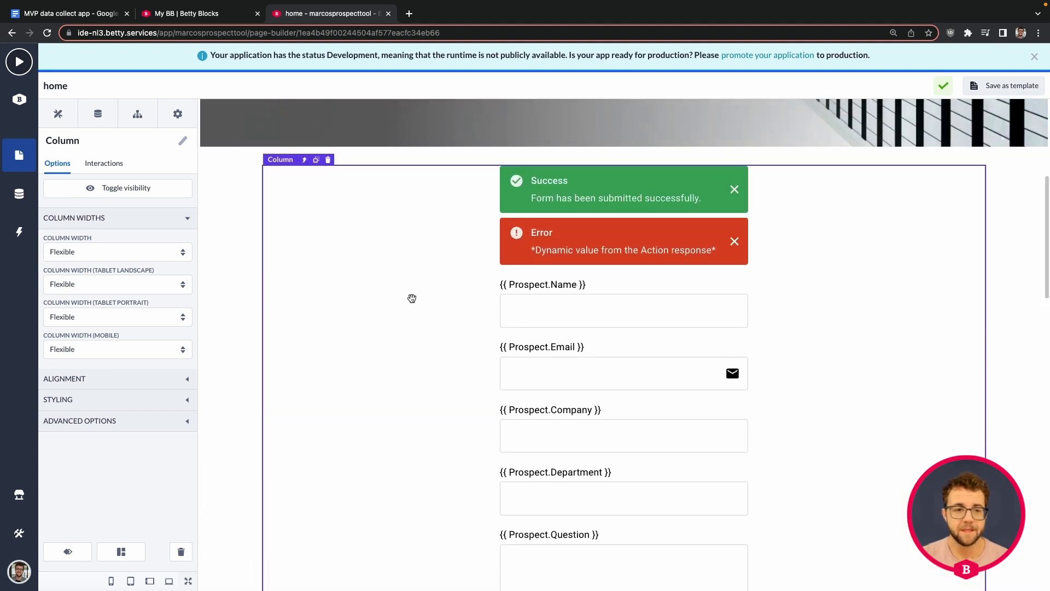
pyautogui.scroll(-2, 412, 298)
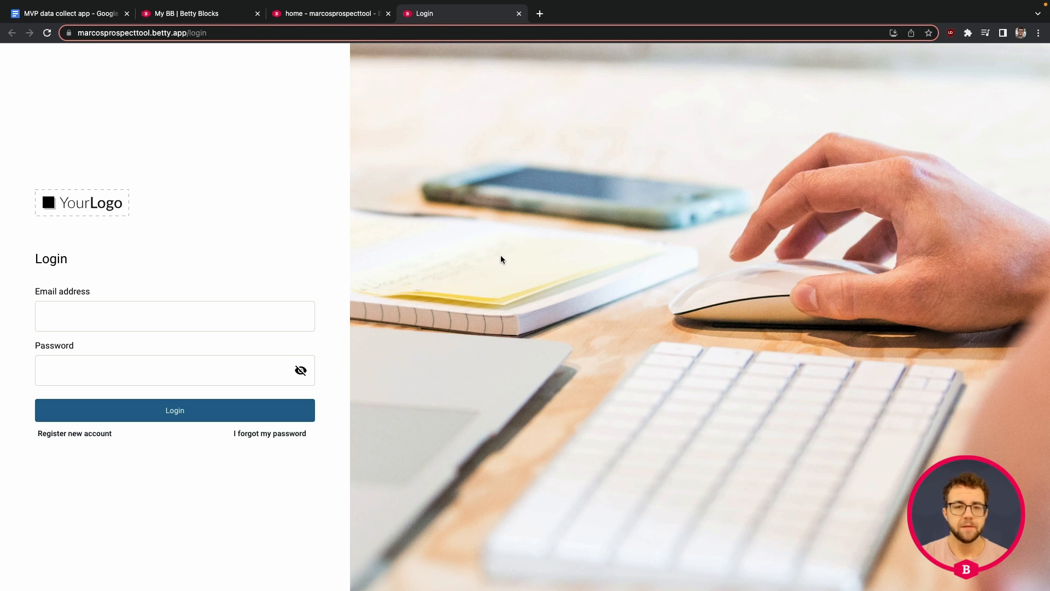
# Clear the Web User authentication profile in the home page settings and save them
pyautogui.click(345, 19)
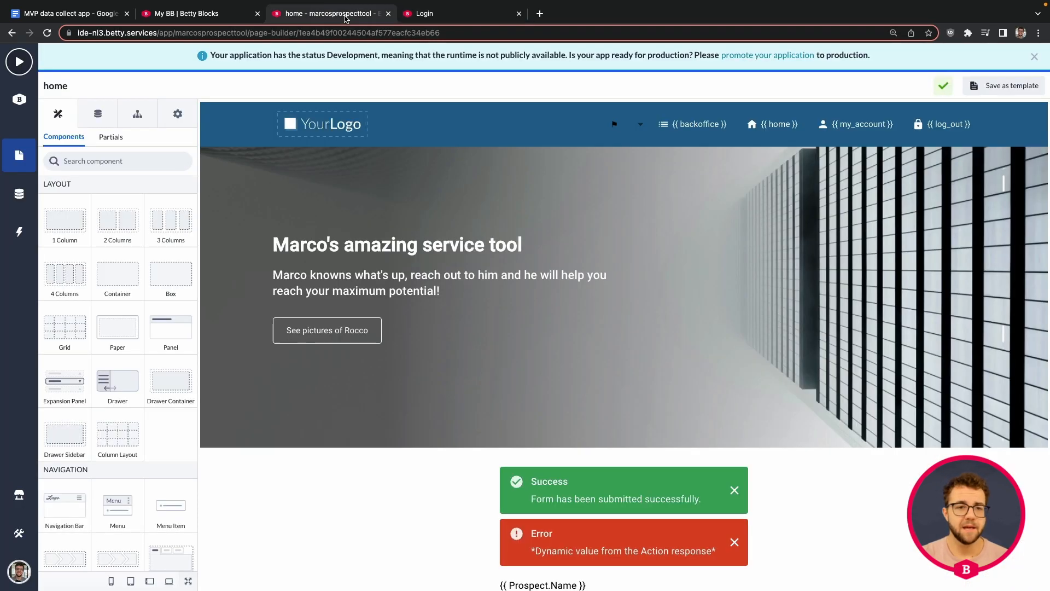
pyautogui.click(178, 115)
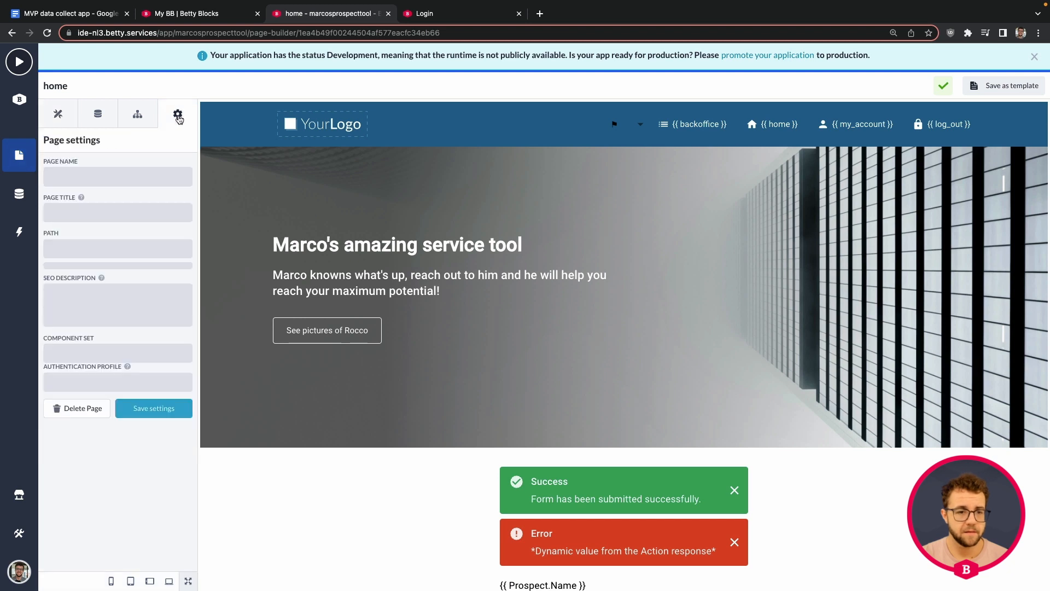
pyautogui.click(184, 394)
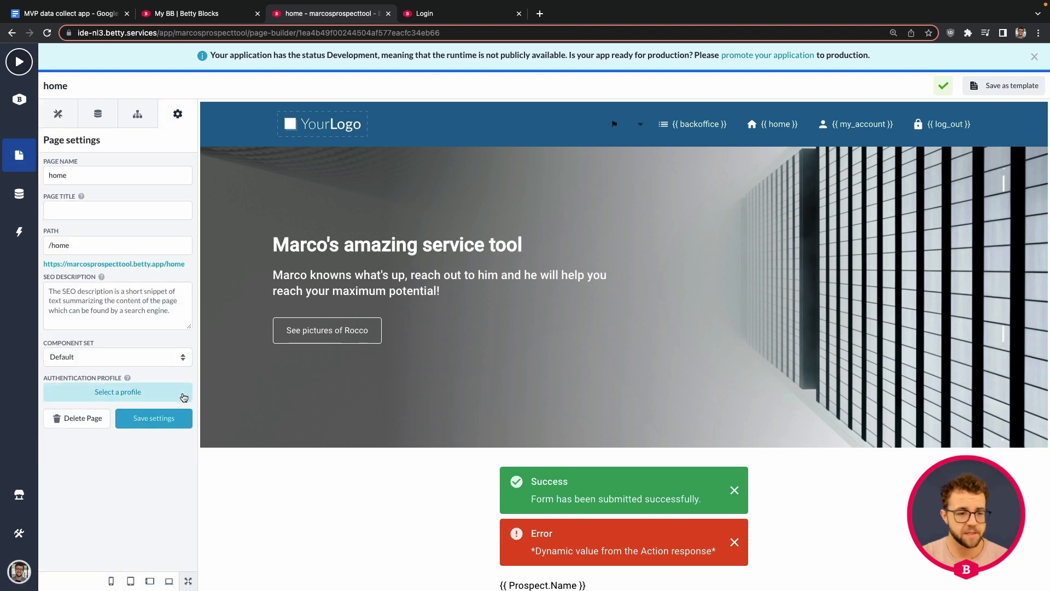
pyautogui.click(154, 425)
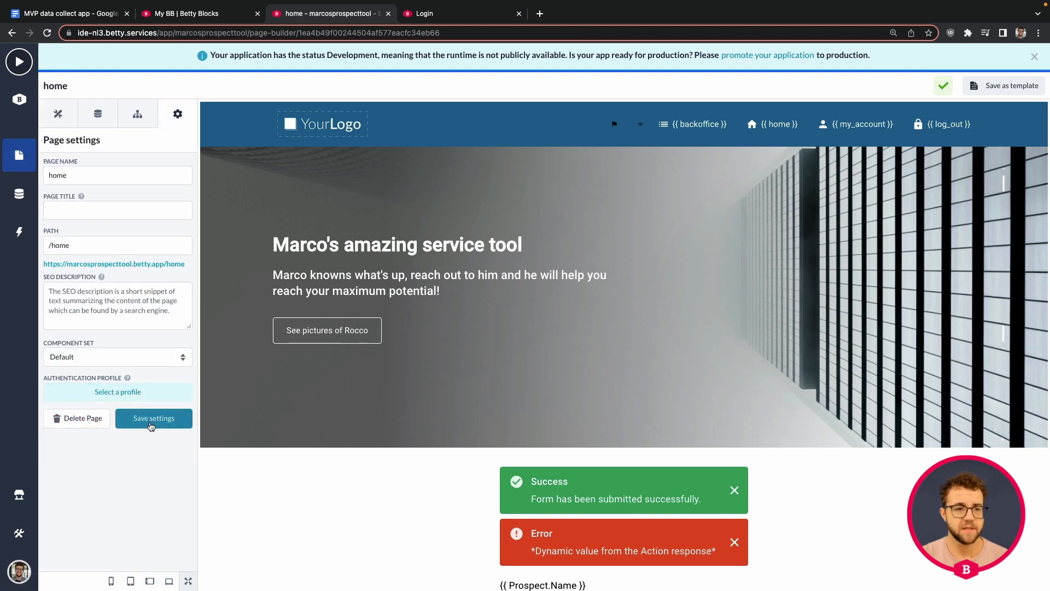
# Select the prospect form's parent Create Form component
pyautogui.scroll(-5, 452, 364)
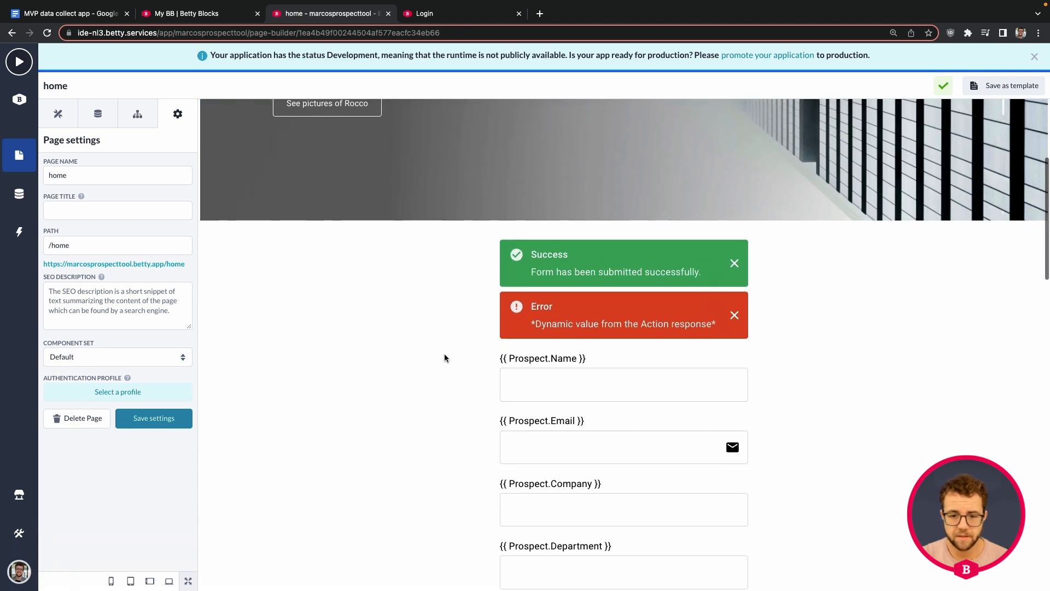
pyautogui.click(545, 361)
pyautogui.click(545, 339)
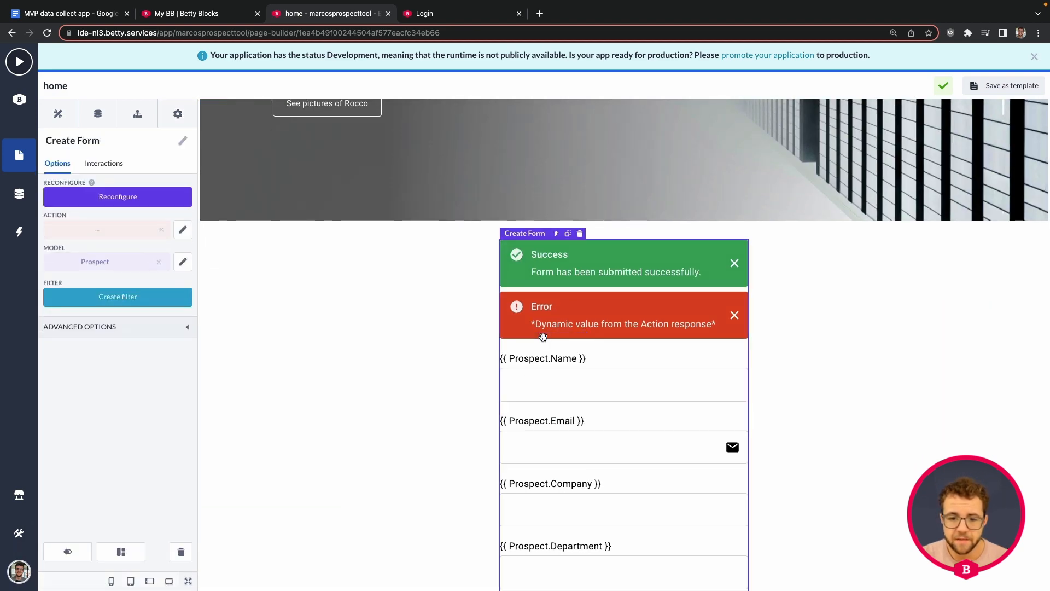
# Switch off Private action for the home - Createform action, save, and go back to the builder
pyautogui.click(147, 245)
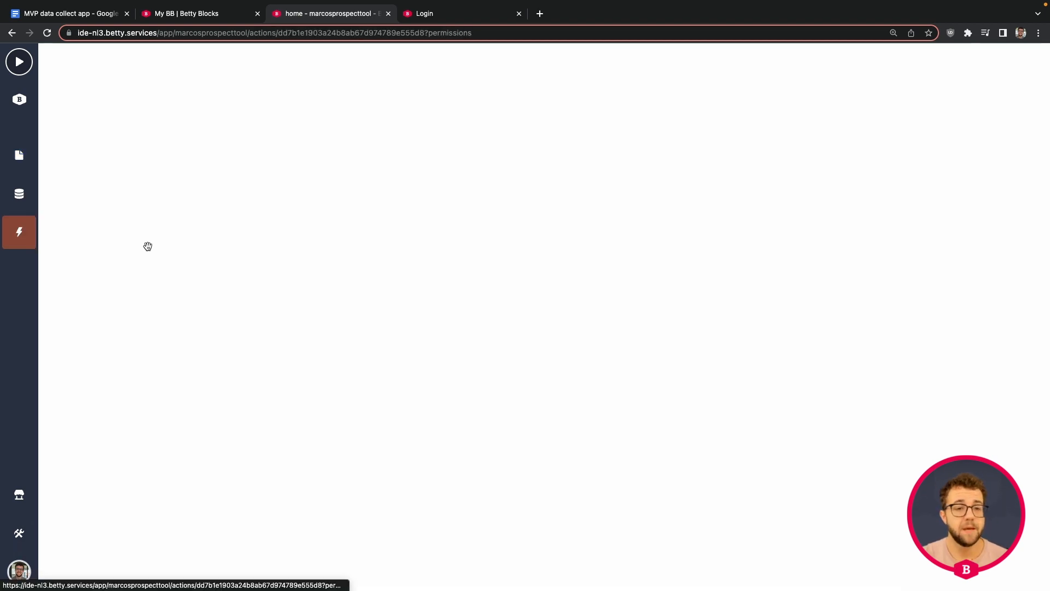
pyautogui.click(716, 146)
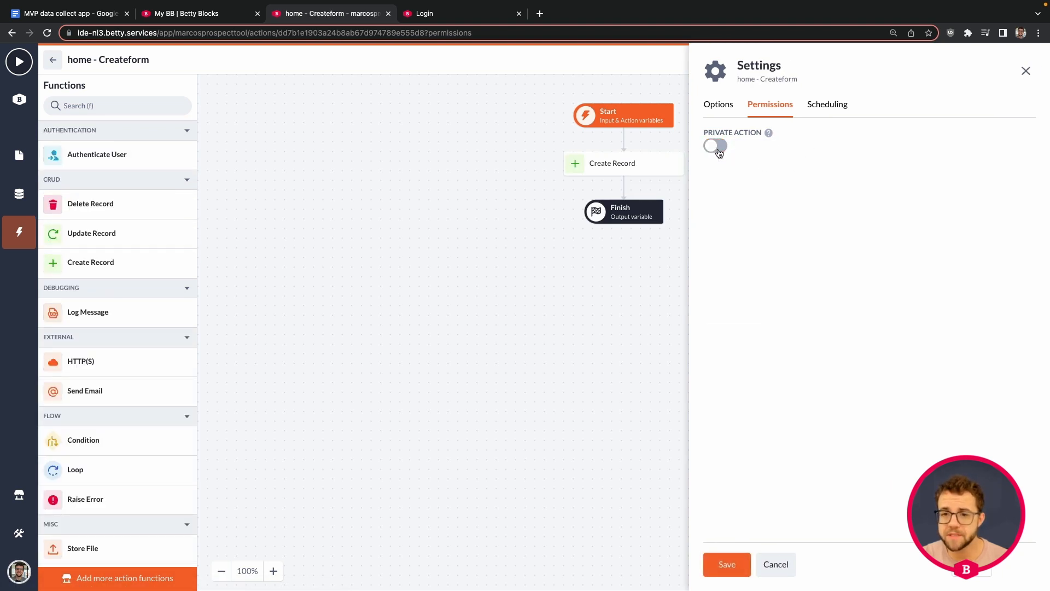
pyautogui.click(731, 564)
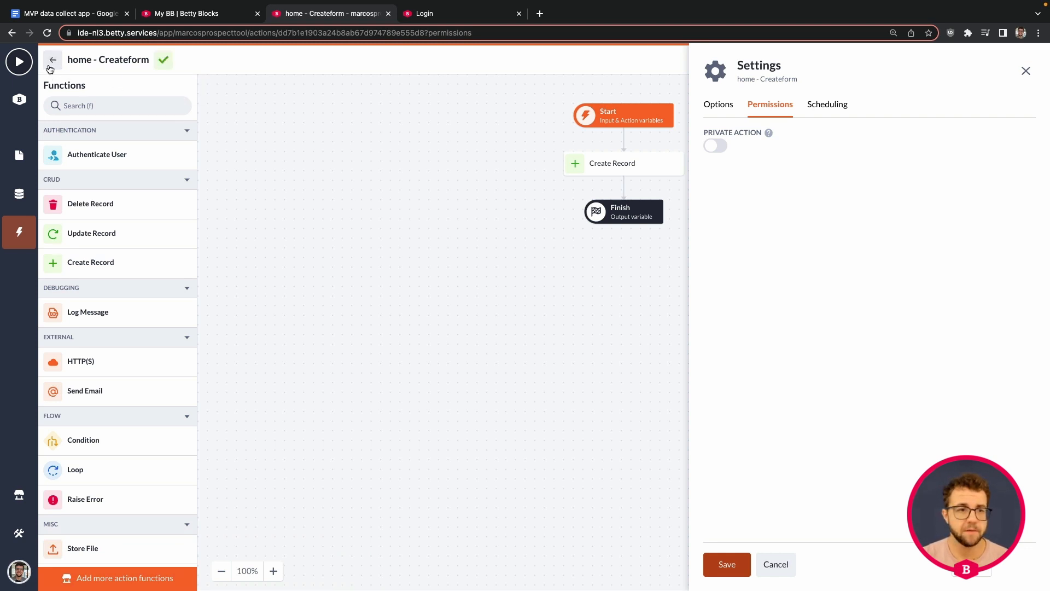
pyautogui.click(50, 68)
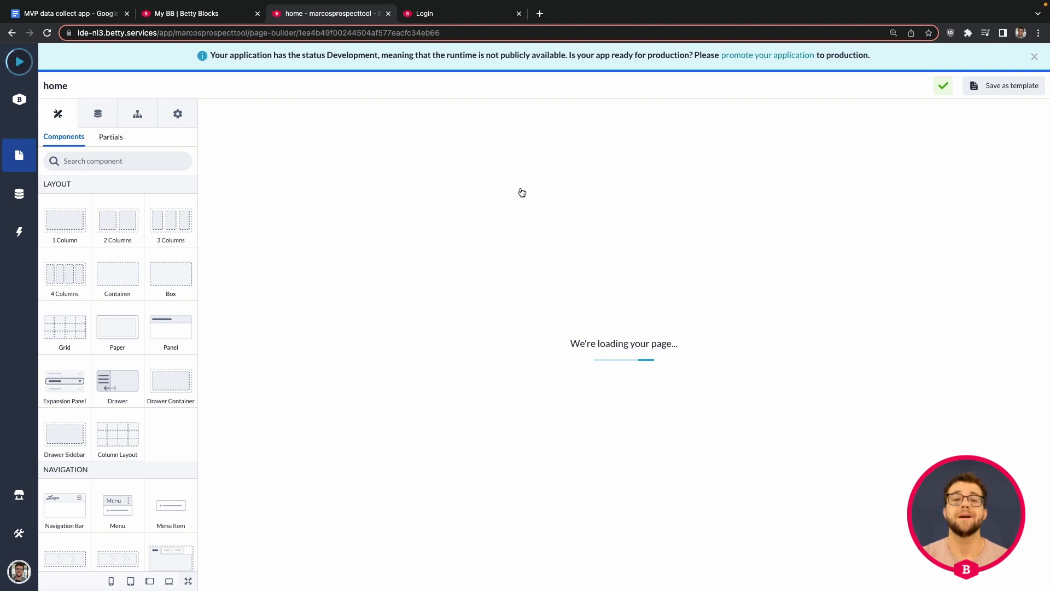
# Reload the live app's home page and scroll to the prospect form
pyautogui.hotkey('ctrl', 'Tab')
pyautogui.press('super+r')
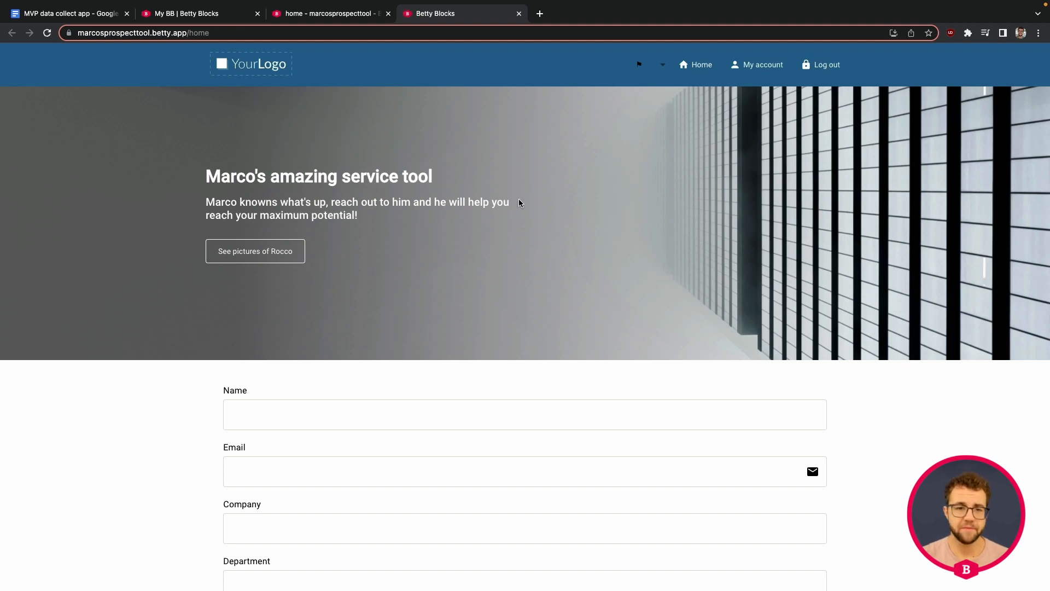
pyautogui.scroll(-3, 528, 217)
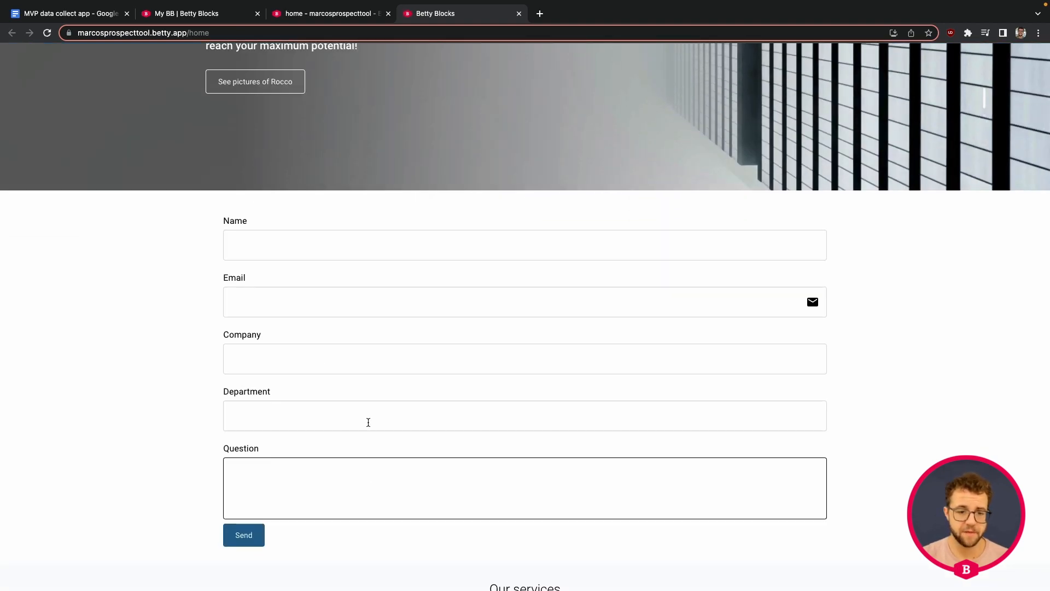
pyautogui.scroll(-5, 356, 285)
pyautogui.scroll(3, 358, 258)
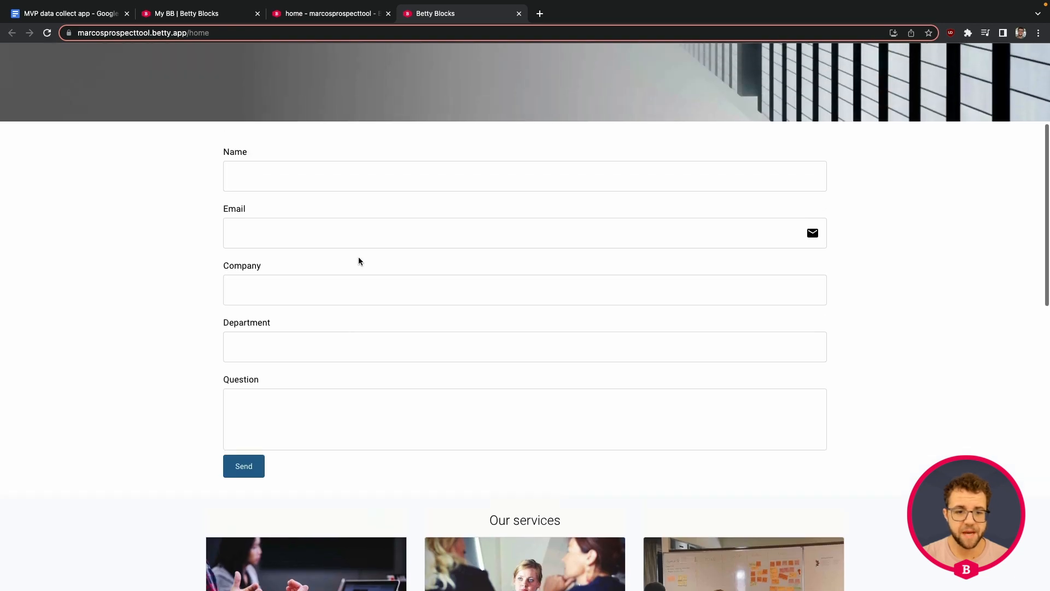
pyautogui.scroll(3, 359, 258)
pyautogui.scroll(-3, 363, 253)
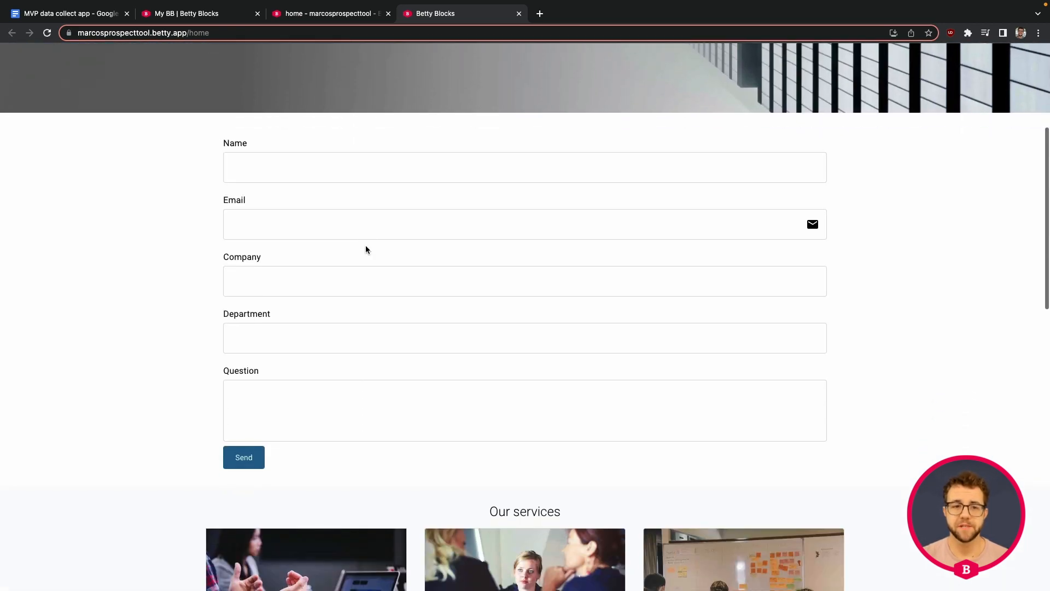
# Fill in the visitor's name and e-mail, leave Company empty, and set Department to 'Education'
pyautogui.click(339, 158)
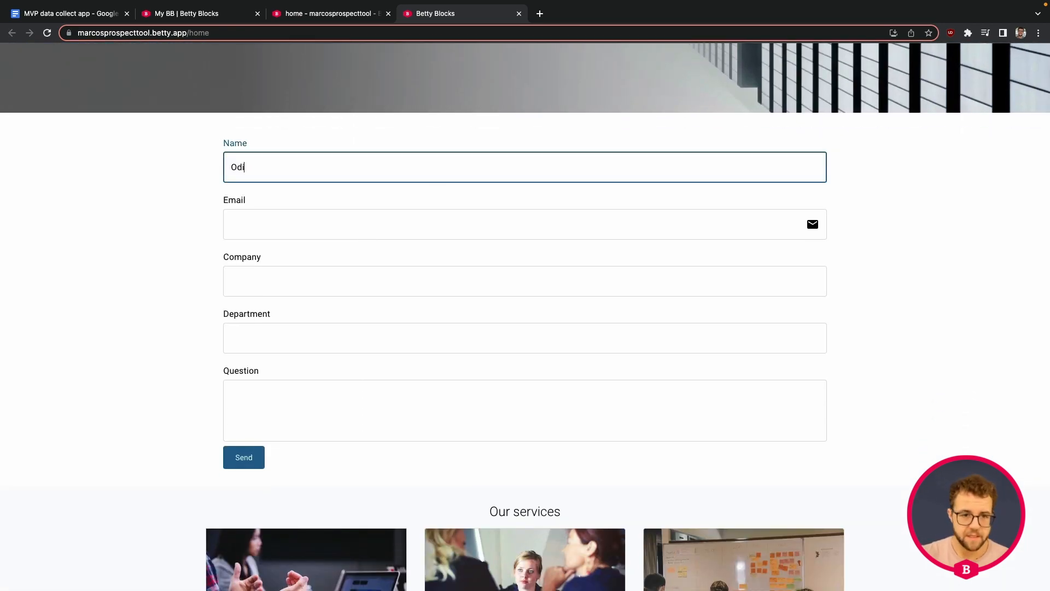
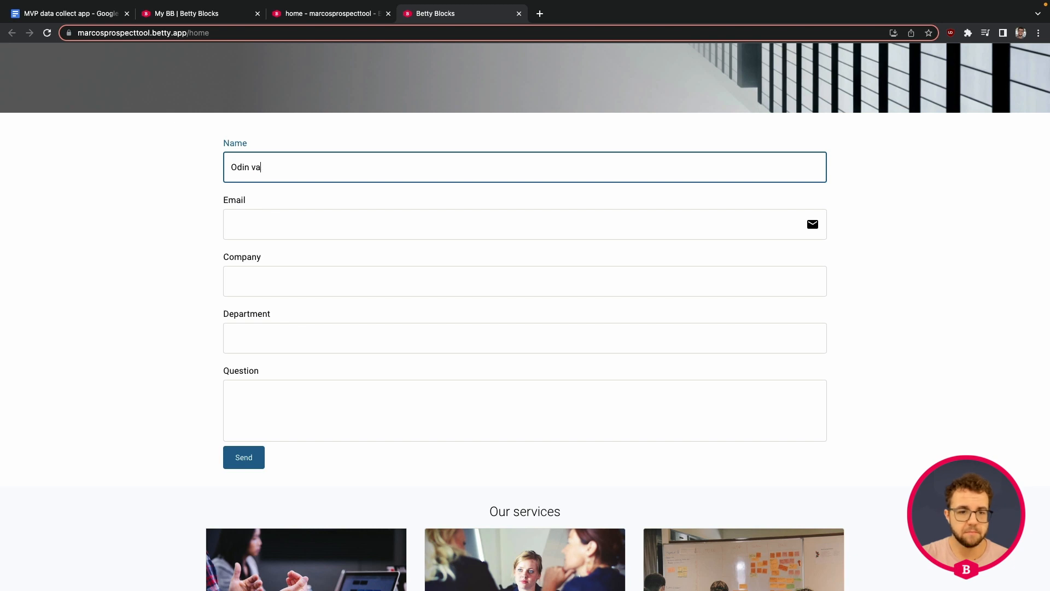
pyautogui.press('Tab')
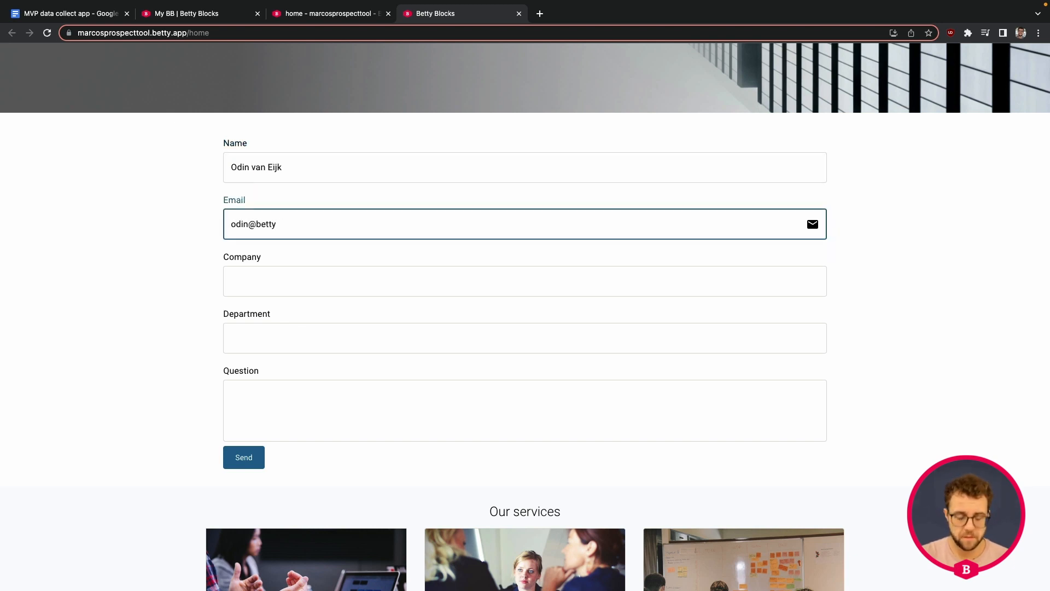
pyautogui.press('Tab')
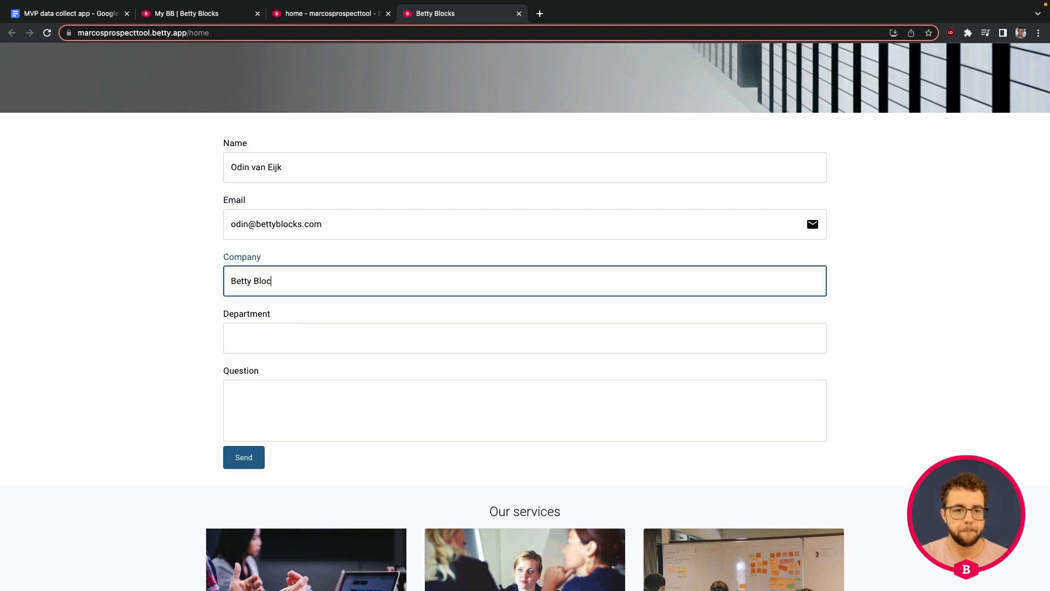
pyautogui.press('Tab')
pyautogui.write('Educa')
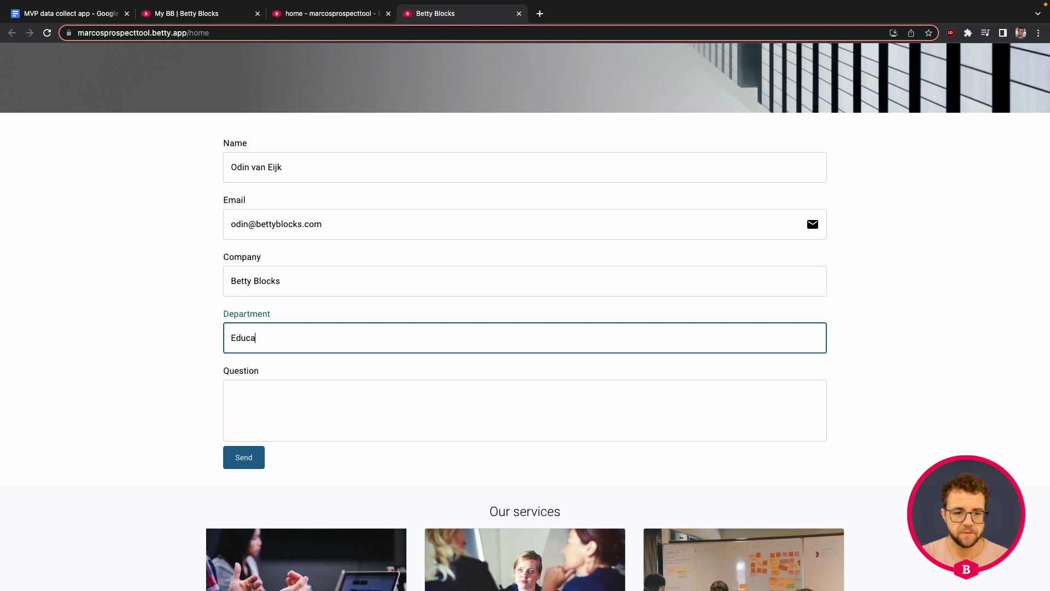
pyautogui.write('tion')
pyautogui.press('Tab')
# Type a question message, submit the form, and return to the page builder
pyautogui.write('maro')
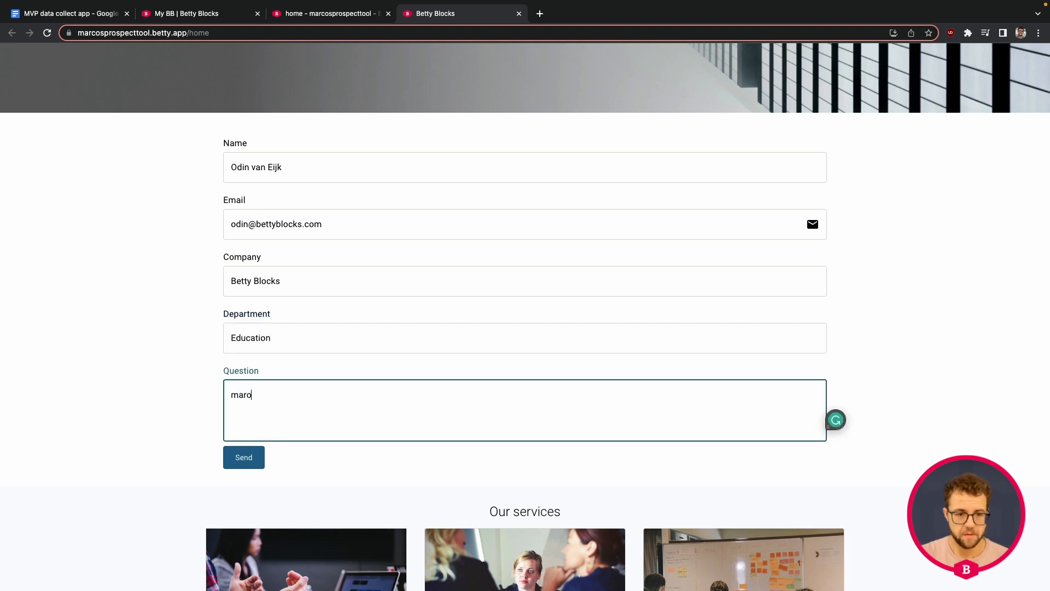
pyautogui.press('BackSpace')
pyautogui.press('BackSpace')
pyautogui.press('BackSpace')
pyautogui.press('BackSpace')
pyautogui.write('Marco! please')
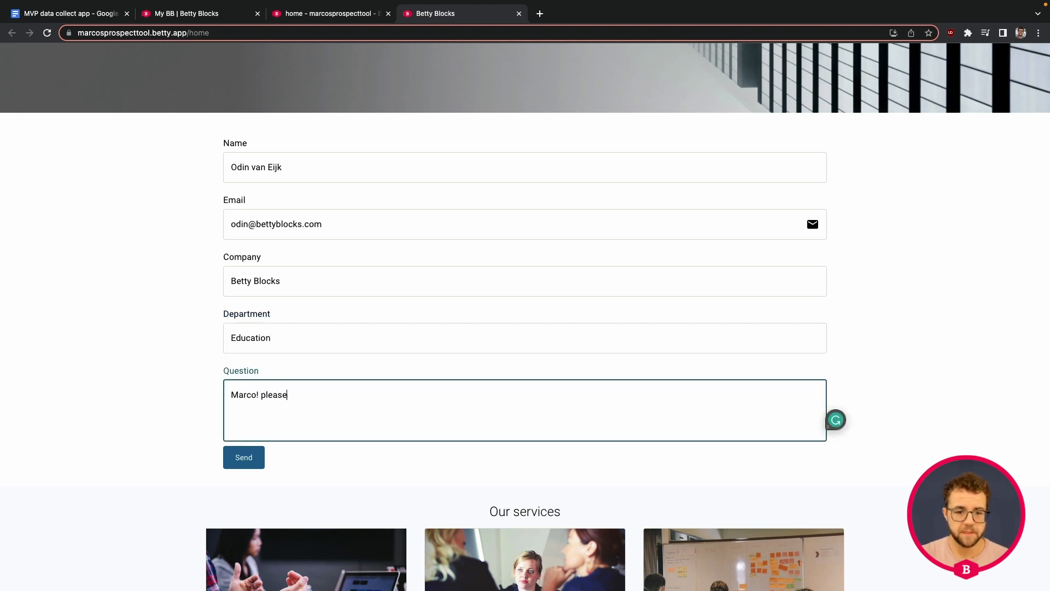
pyautogui.write(' help me make my service even cooler, faster better st')
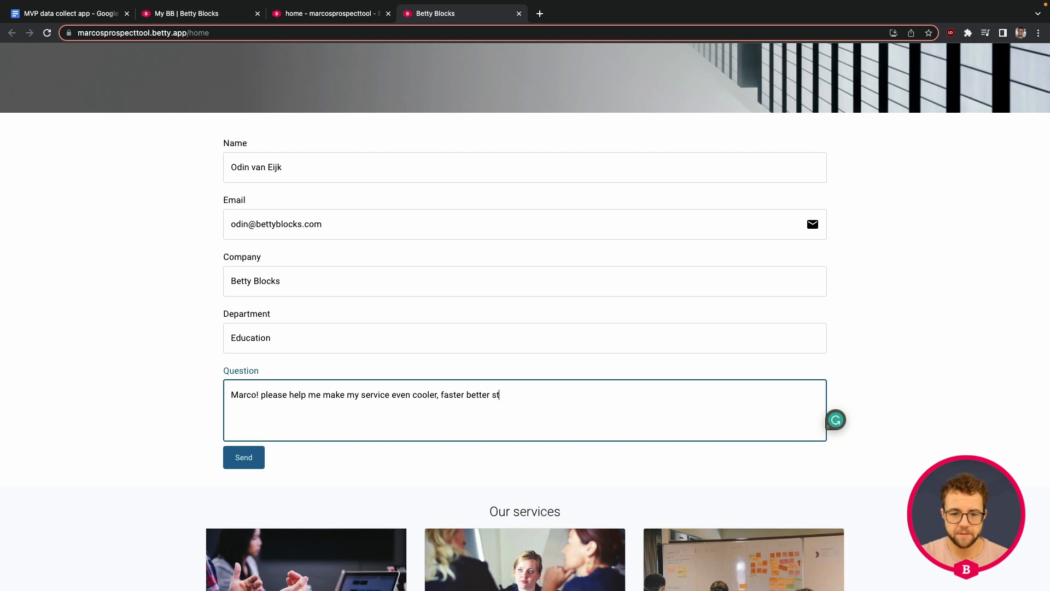
pyautogui.write('ronger - daf')
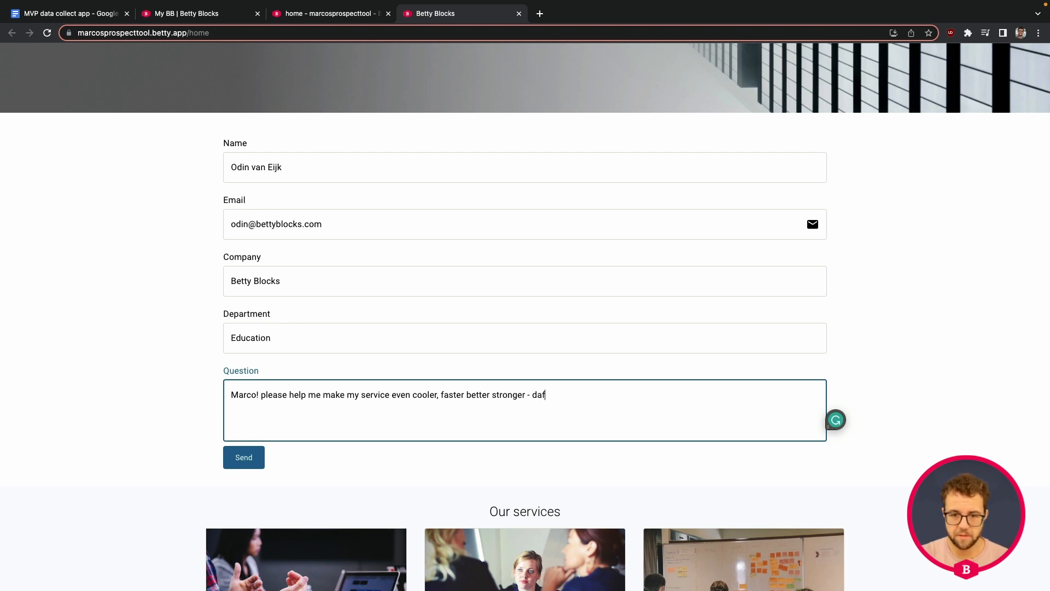
pyautogui.write('t p')
pyautogui.press('BackSpace')
pyautogui.press('BackSpace')
pyautogui.write('t punk!')
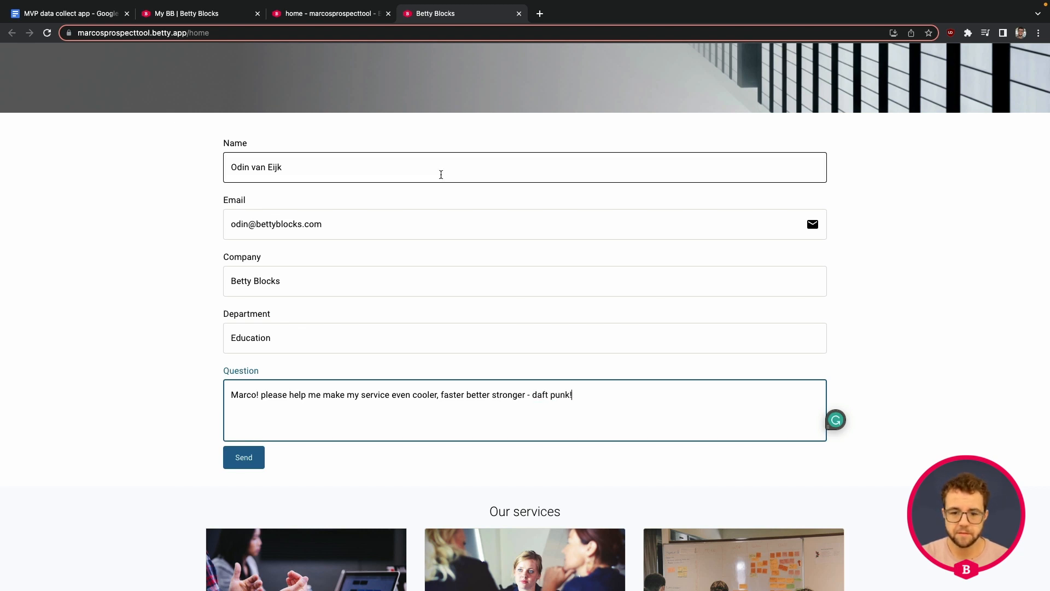
pyautogui.click(241, 456)
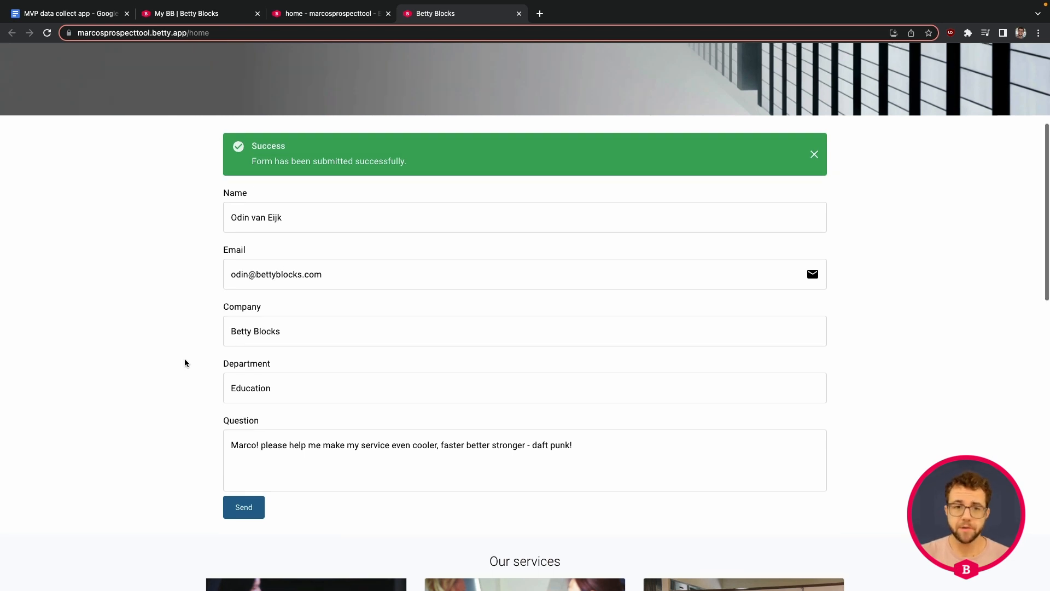
pyautogui.scroll(5, 185, 361)
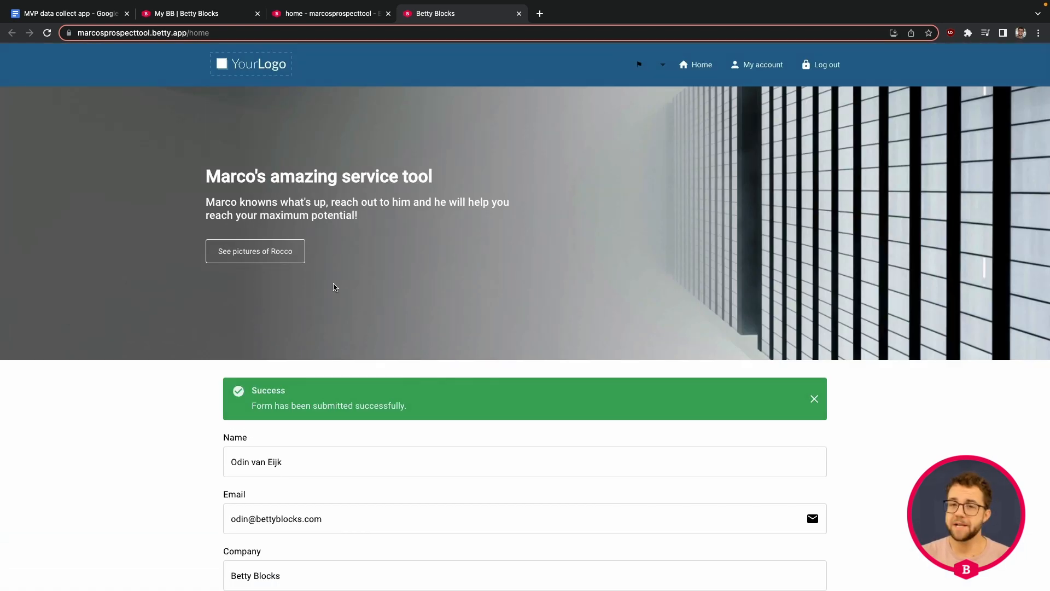
pyautogui.click(353, 17)
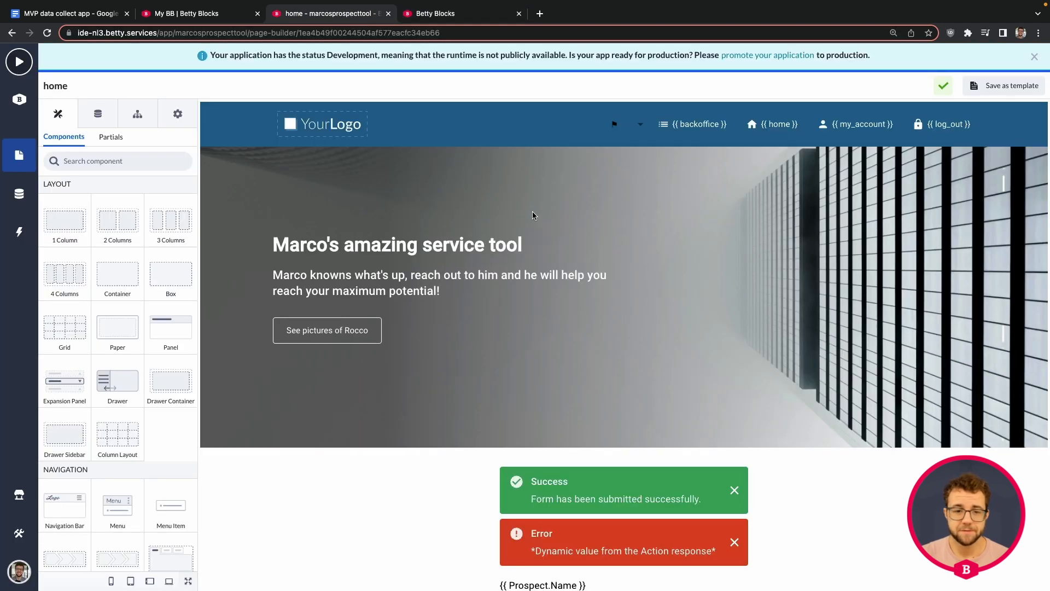
# Create a new page named Prospect from the Back office template with the Web User profile
pyautogui.click(19, 155)
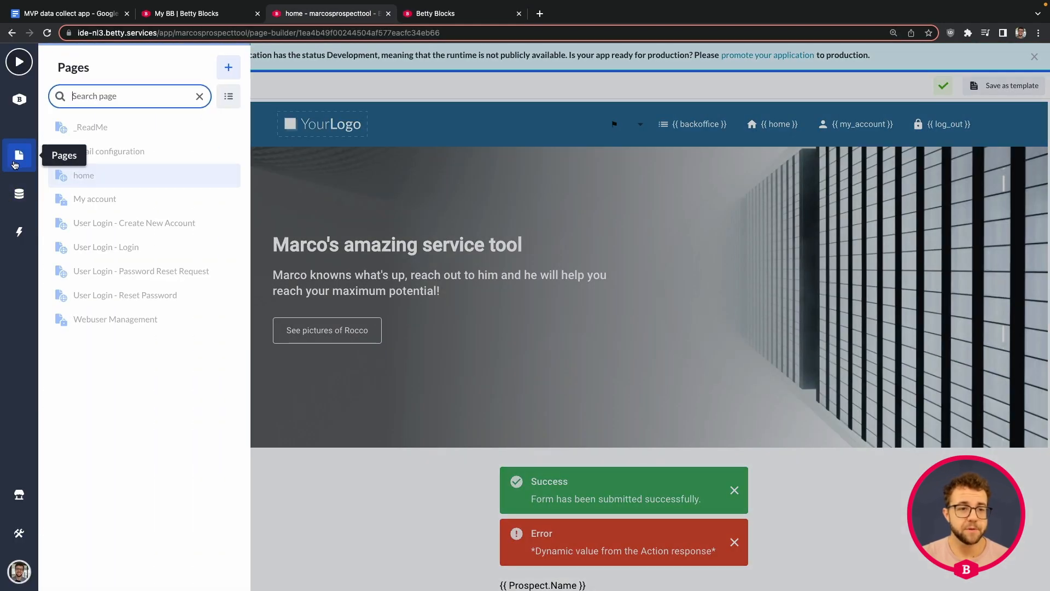
pyautogui.click(230, 71)
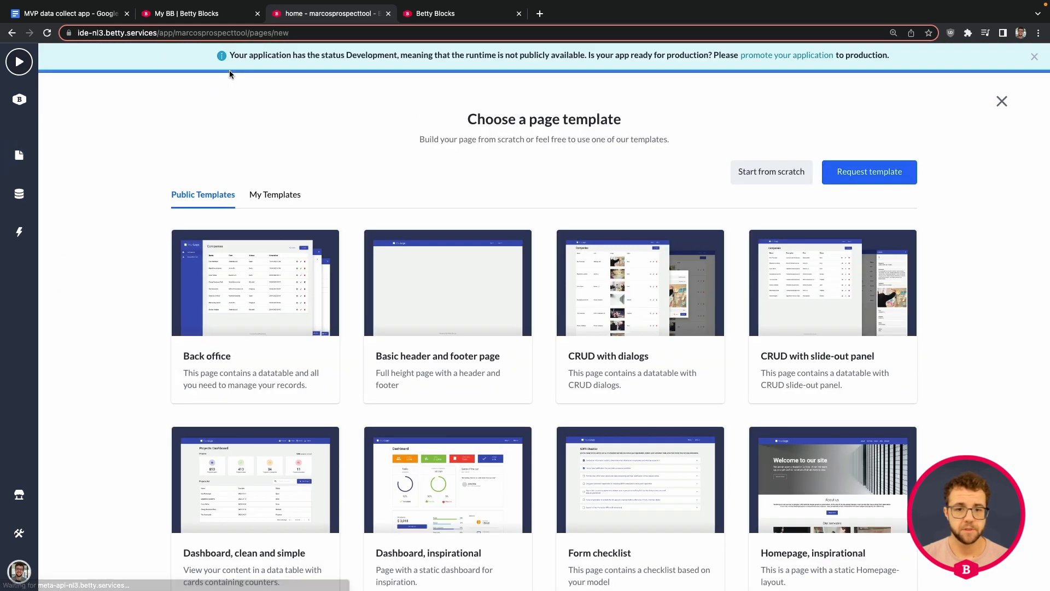
pyautogui.moveTo(224, 383)
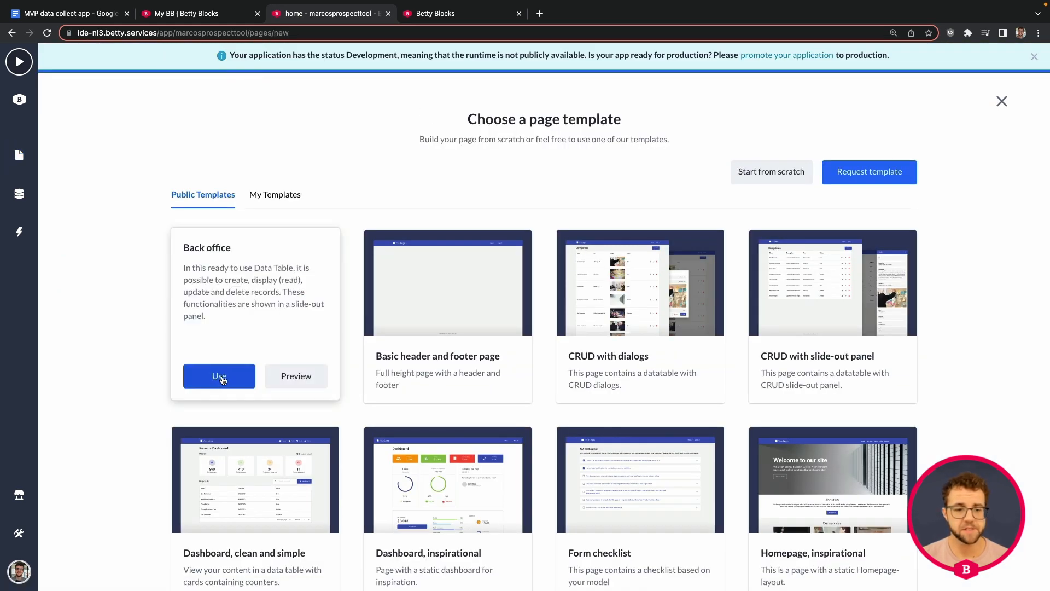
pyautogui.click(219, 377)
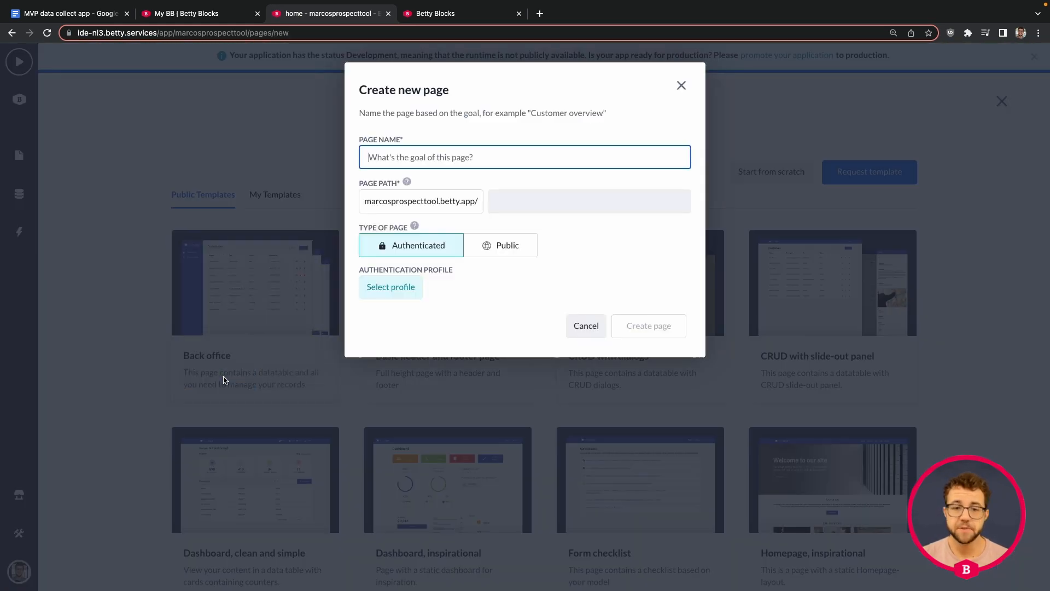
pyautogui.click(391, 288)
pyautogui.click(407, 353)
pyautogui.click(484, 505)
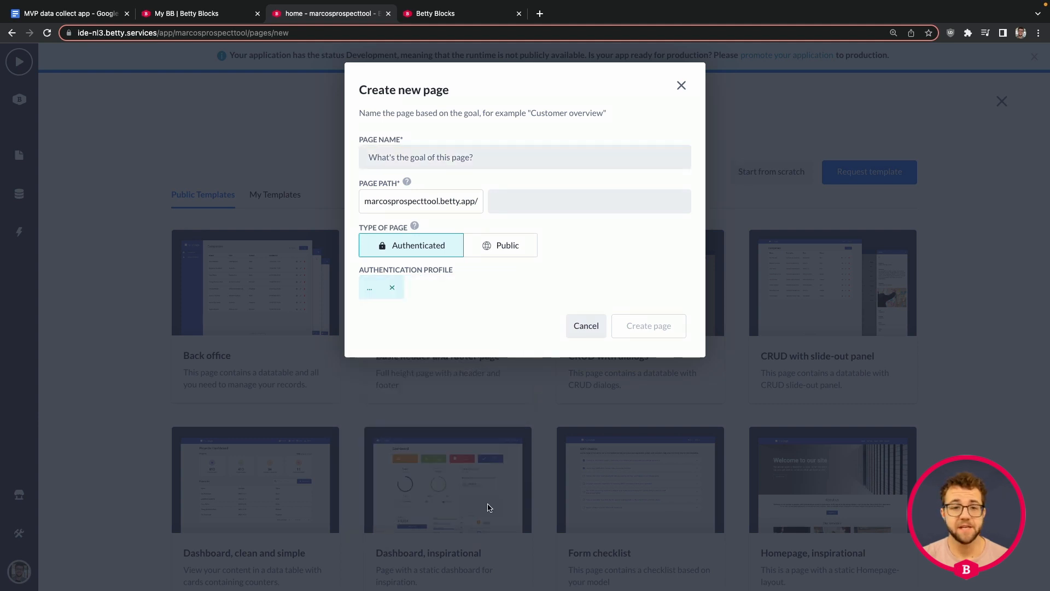
pyautogui.click(475, 164)
pyautogui.write('pr')
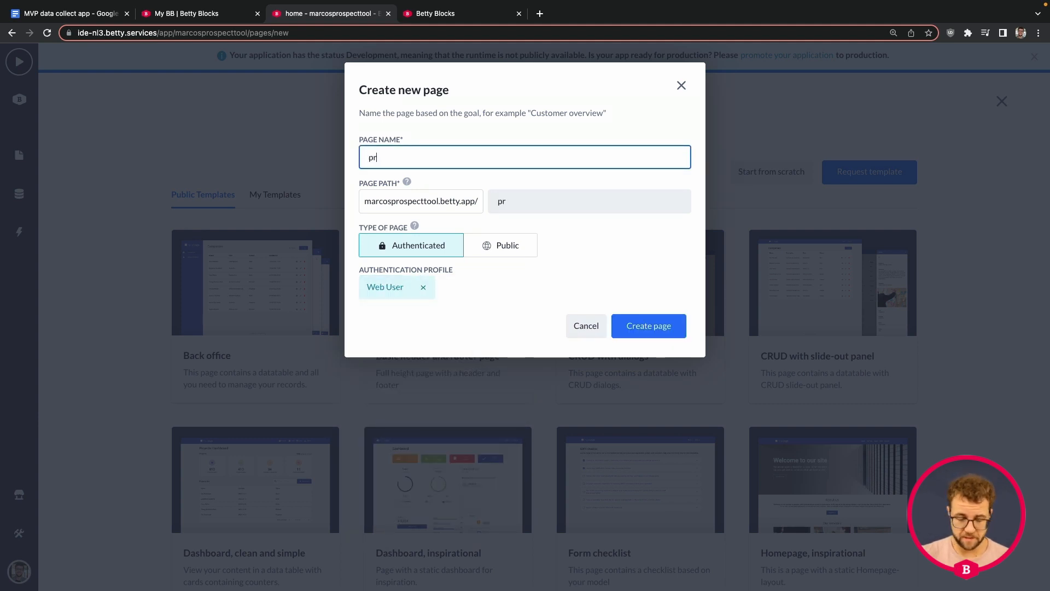
pyautogui.write('rospect')
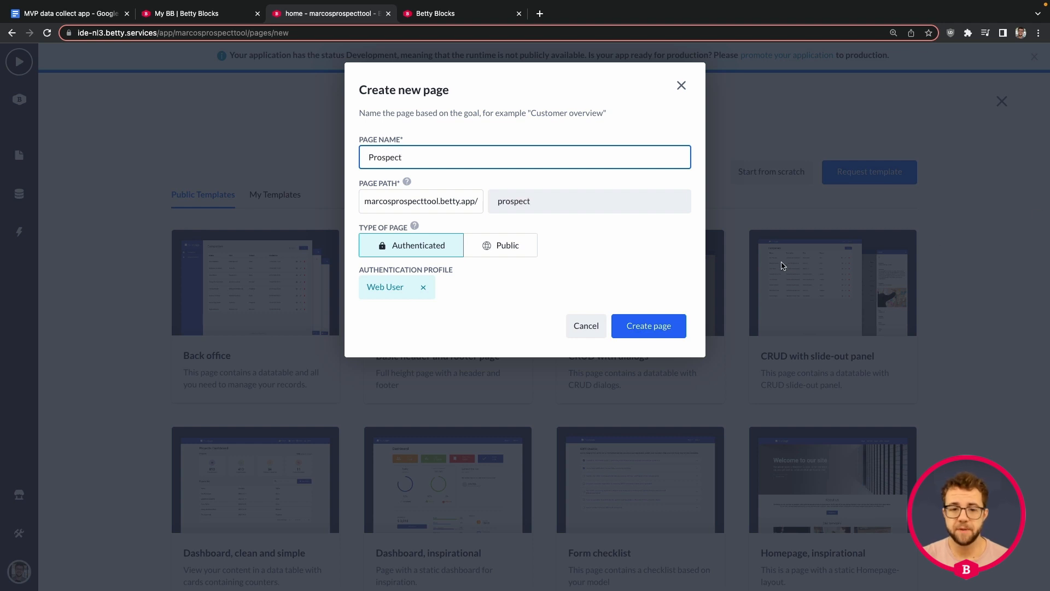
pyautogui.click(664, 326)
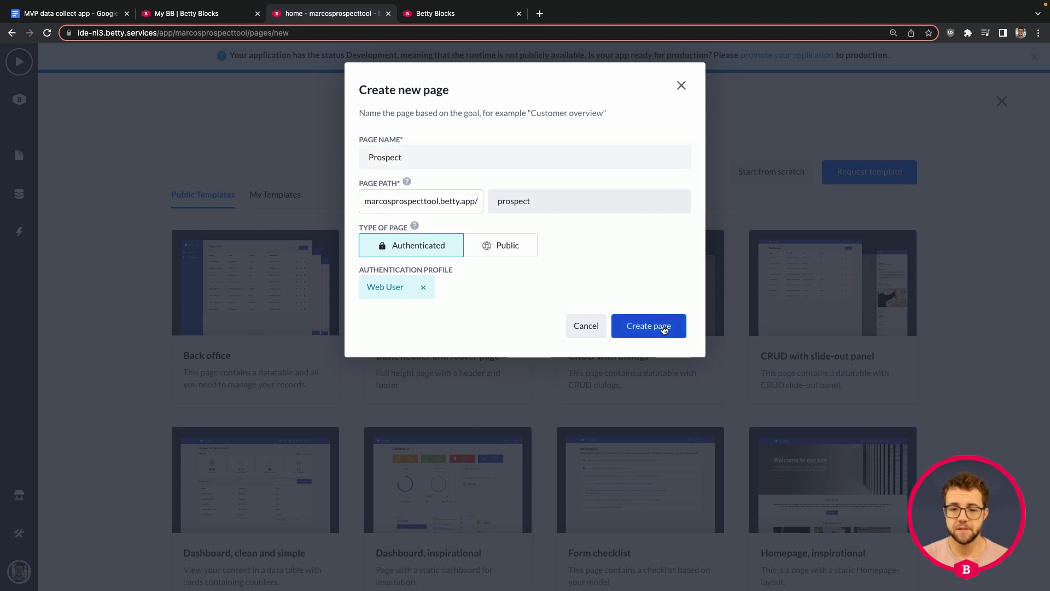
# Base the page on the Prospect model with Name, Company and Question columns, and save
pyautogui.click(366, 305)
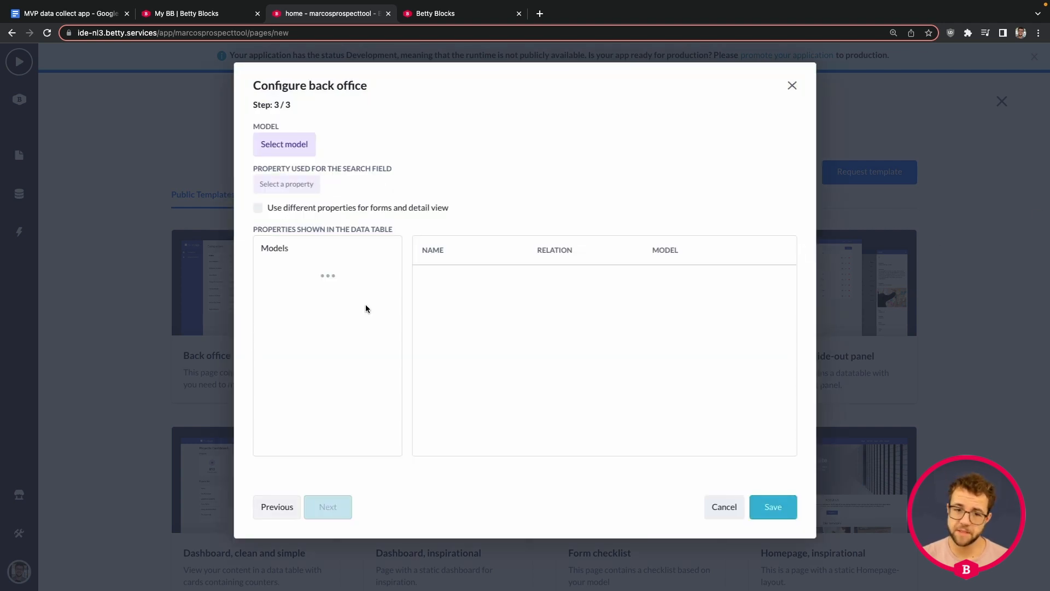
pyautogui.click(282, 154)
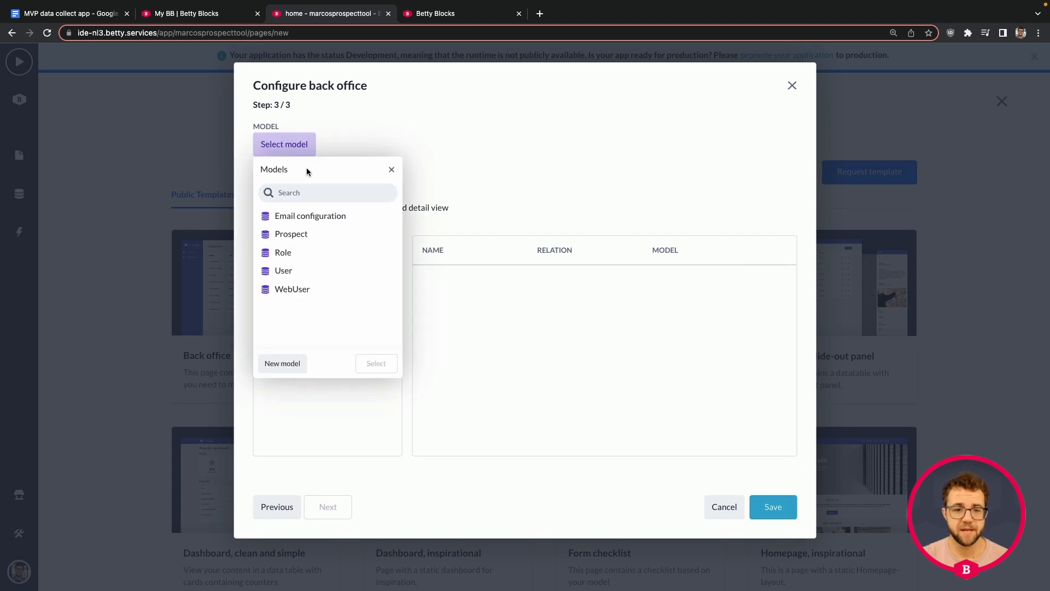
pyautogui.click(298, 233)
pyautogui.click(380, 363)
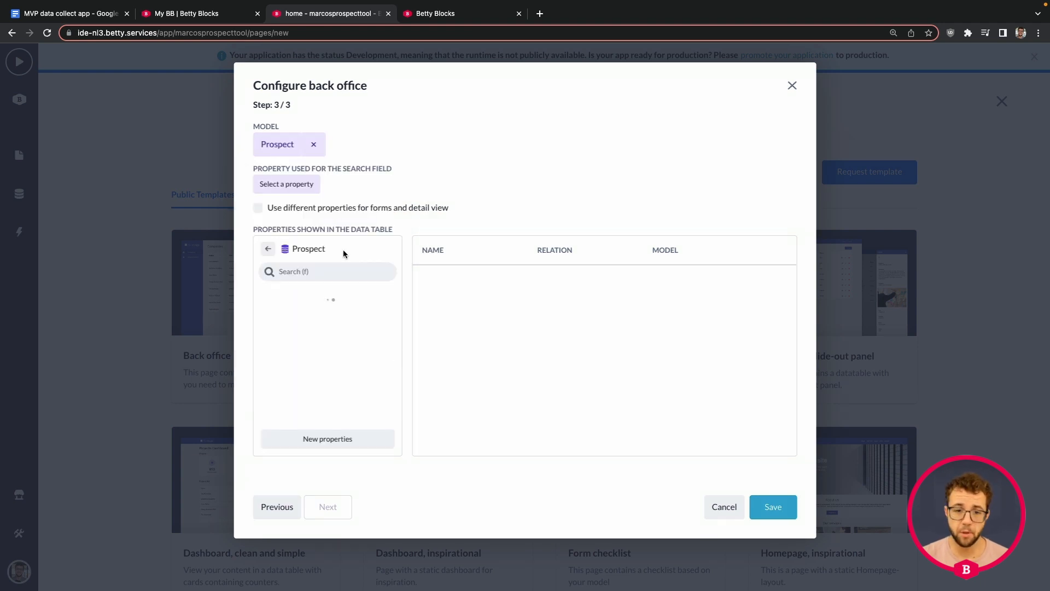
pyautogui.scroll(-1, 336, 339)
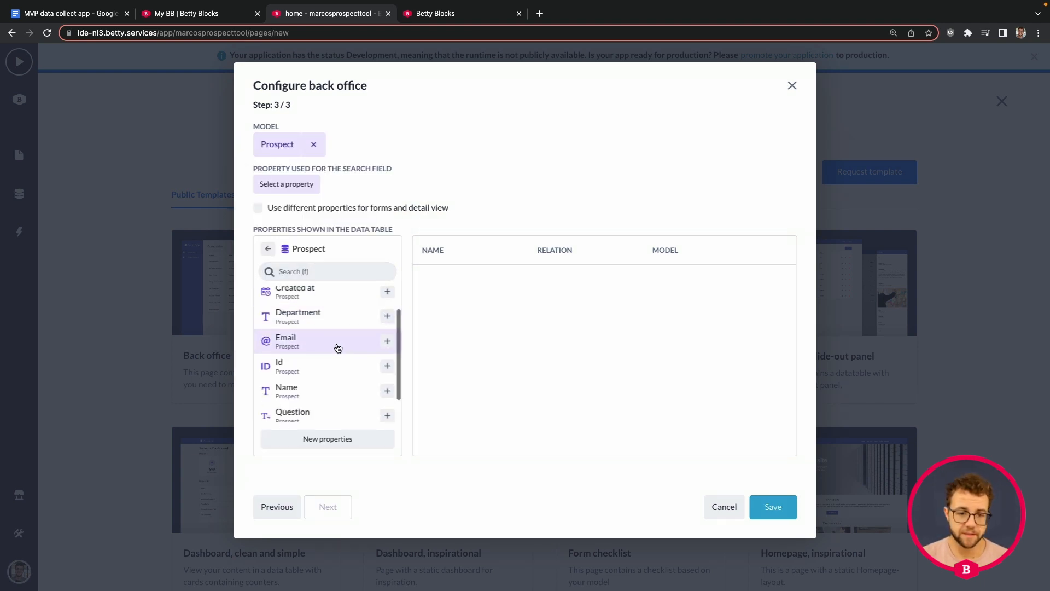
pyautogui.scroll(-1, 336, 348)
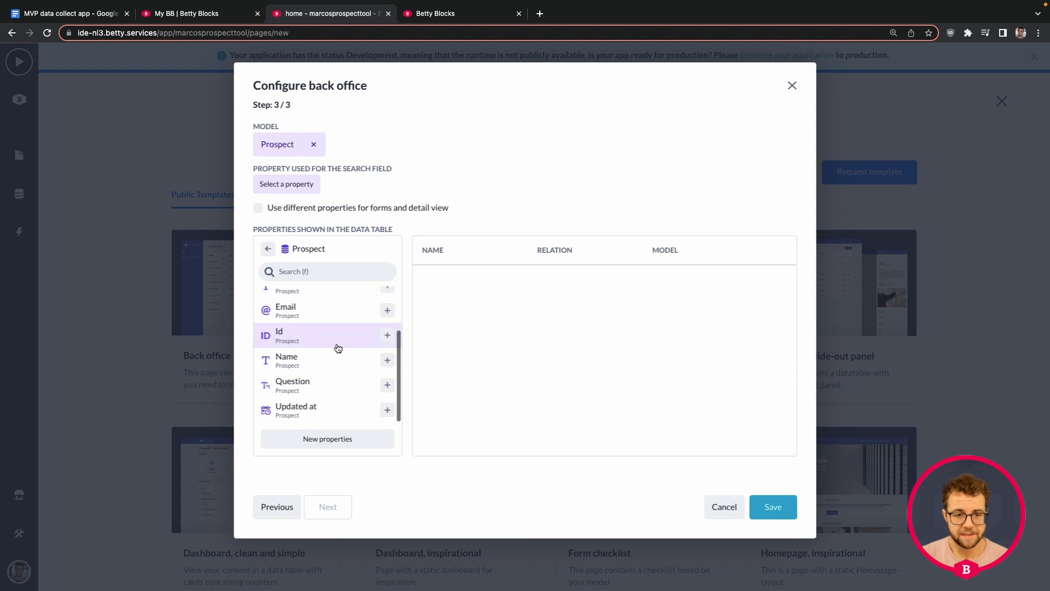
pyautogui.click(387, 361)
pyautogui.scroll(3, 322, 355)
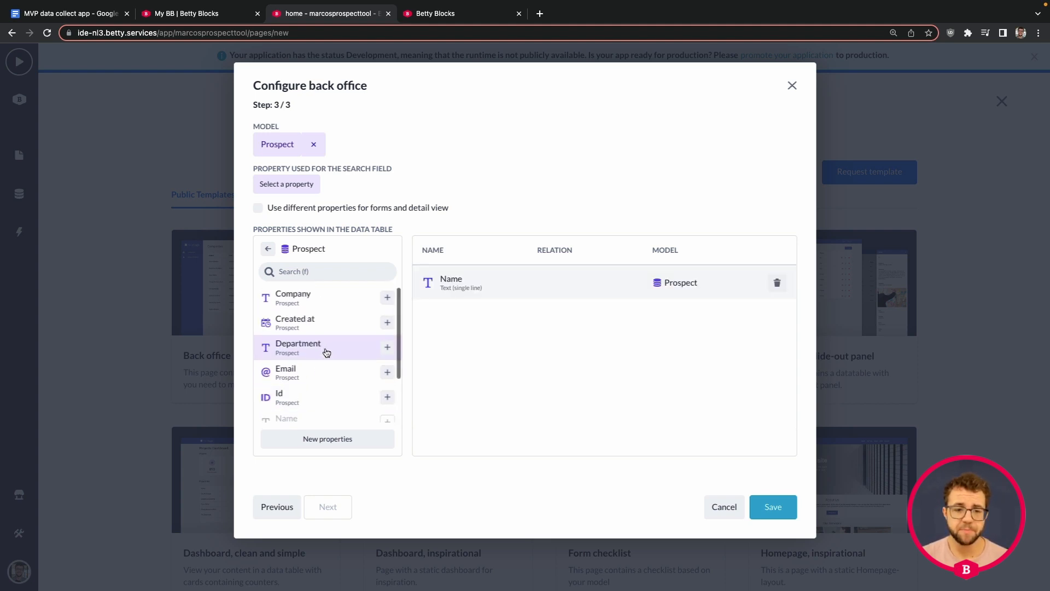
pyautogui.click(387, 298)
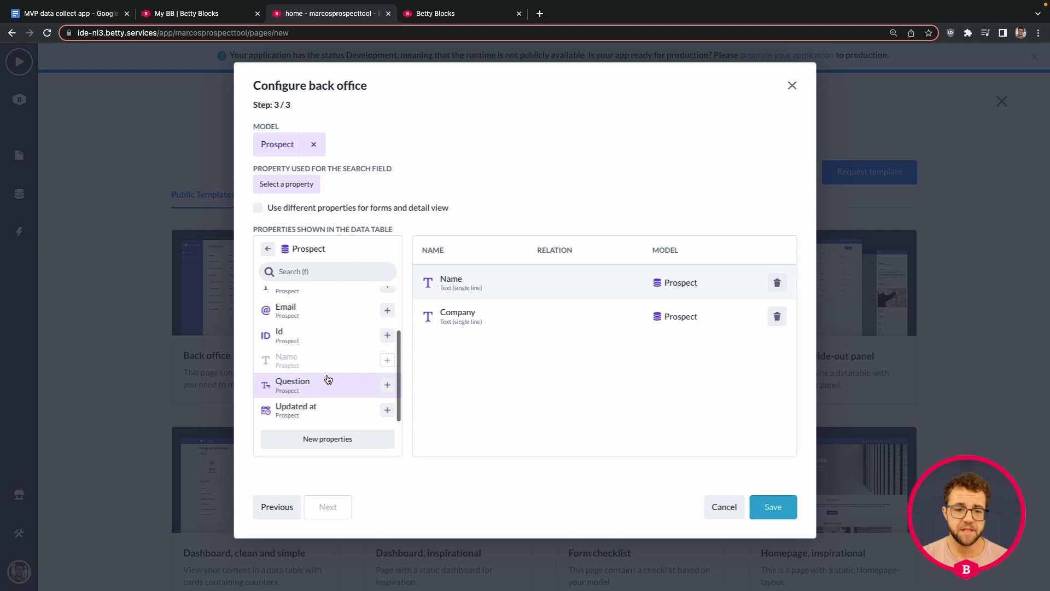
pyautogui.click(387, 385)
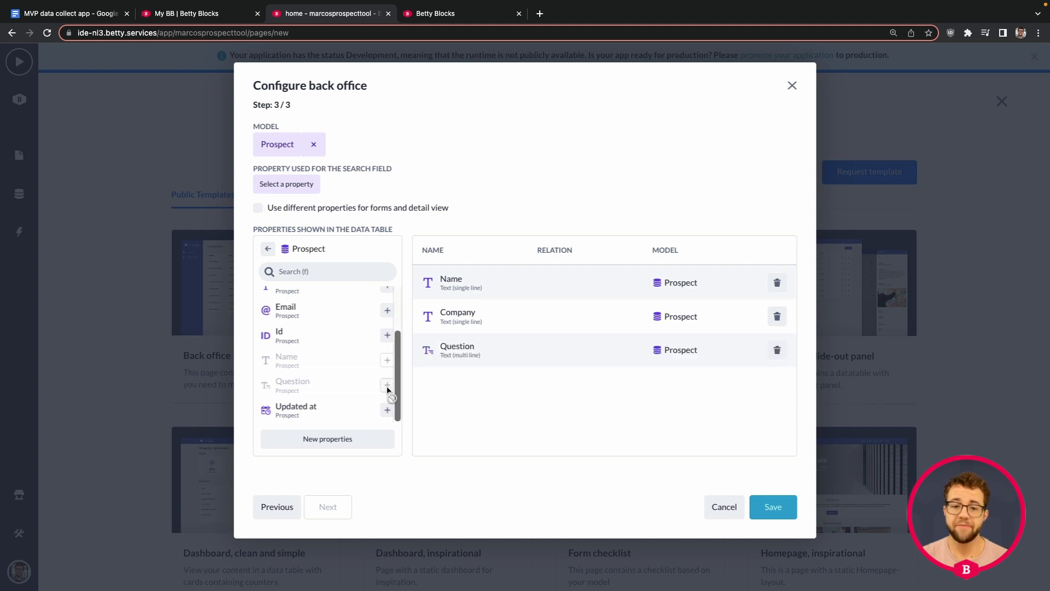
pyautogui.click(771, 509)
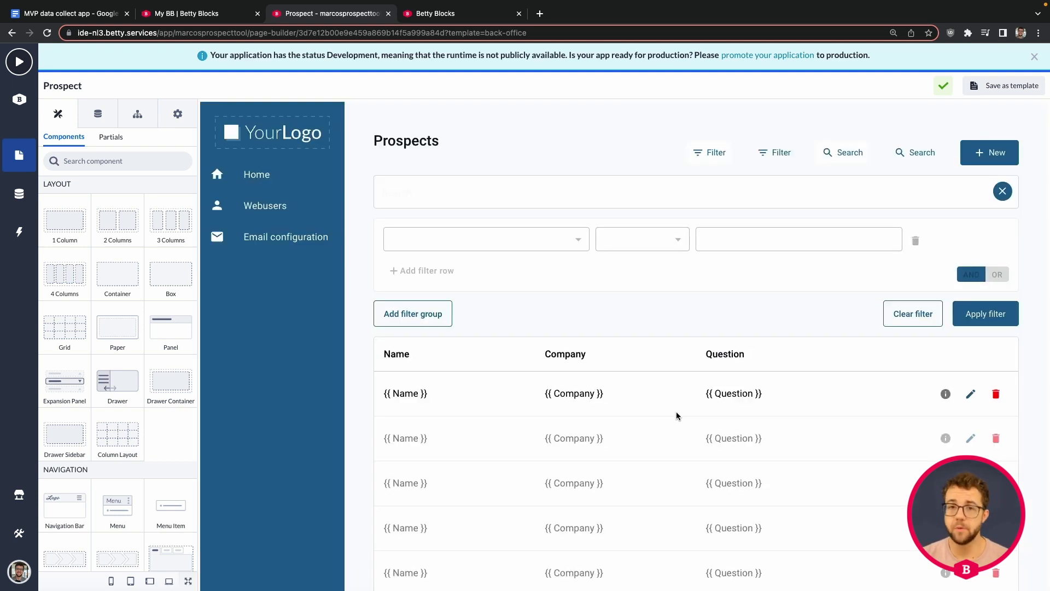
# Review the Prospect page, select its Overview + Record view component, and edit the Side Menu partial
pyautogui.scroll(-1, 574, 329)
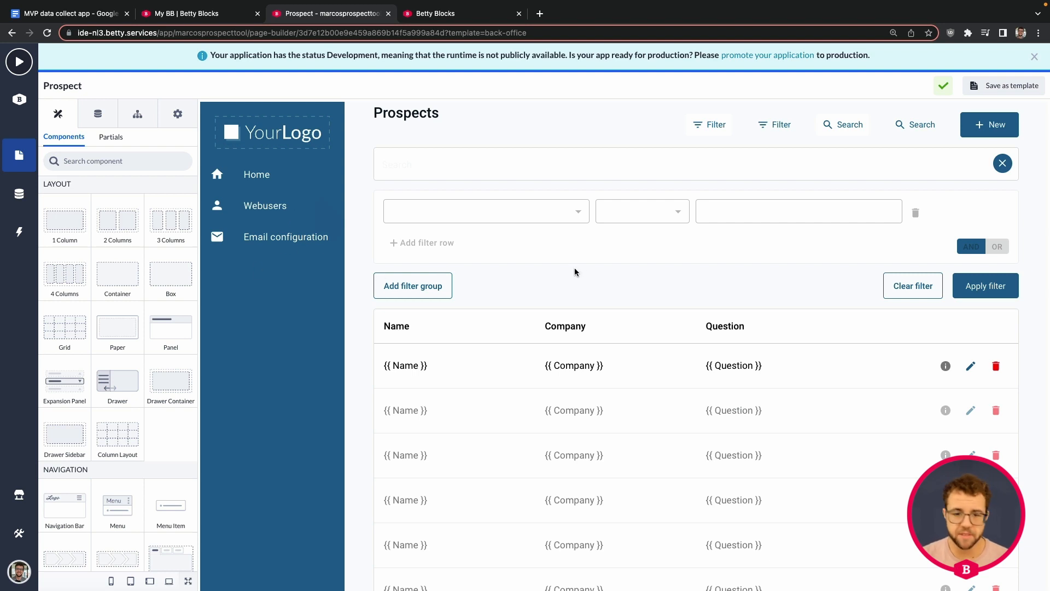
pyautogui.scroll(-3, 660, 243)
pyautogui.scroll(-3, 613, 262)
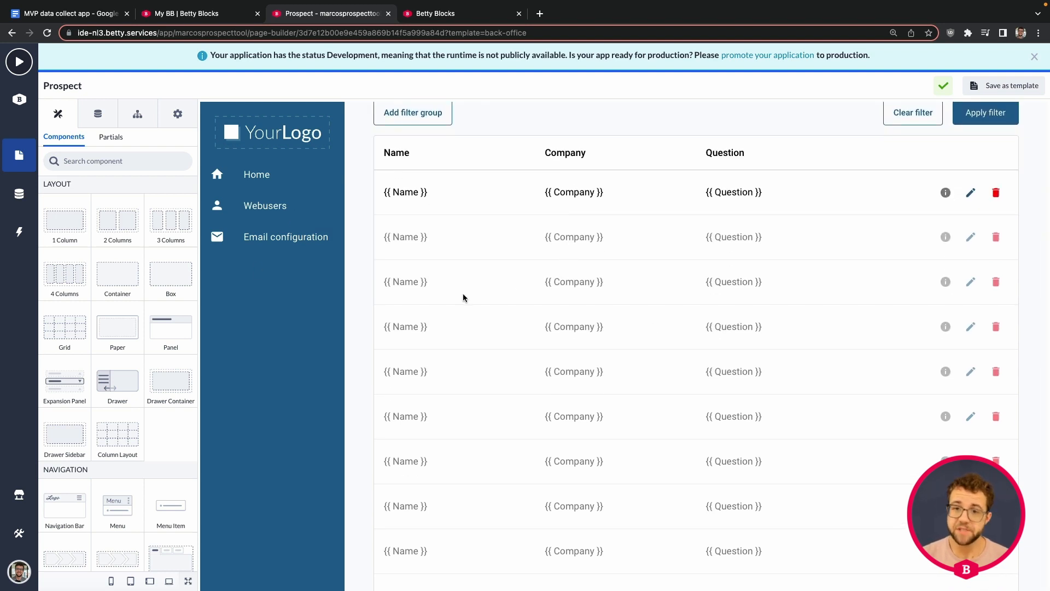
pyautogui.scroll(6, 492, 340)
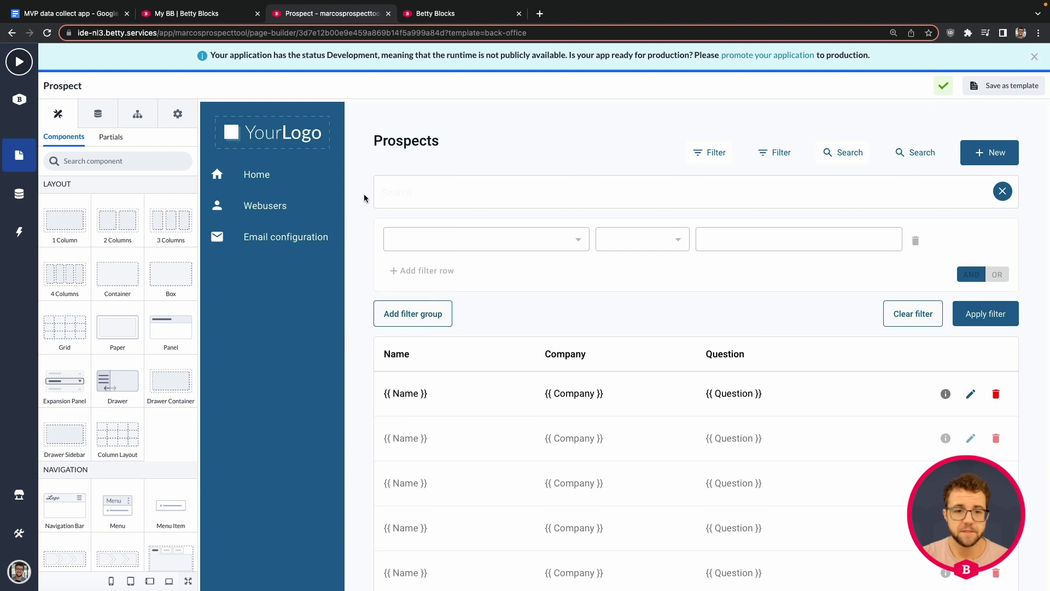
pyautogui.click(299, 270)
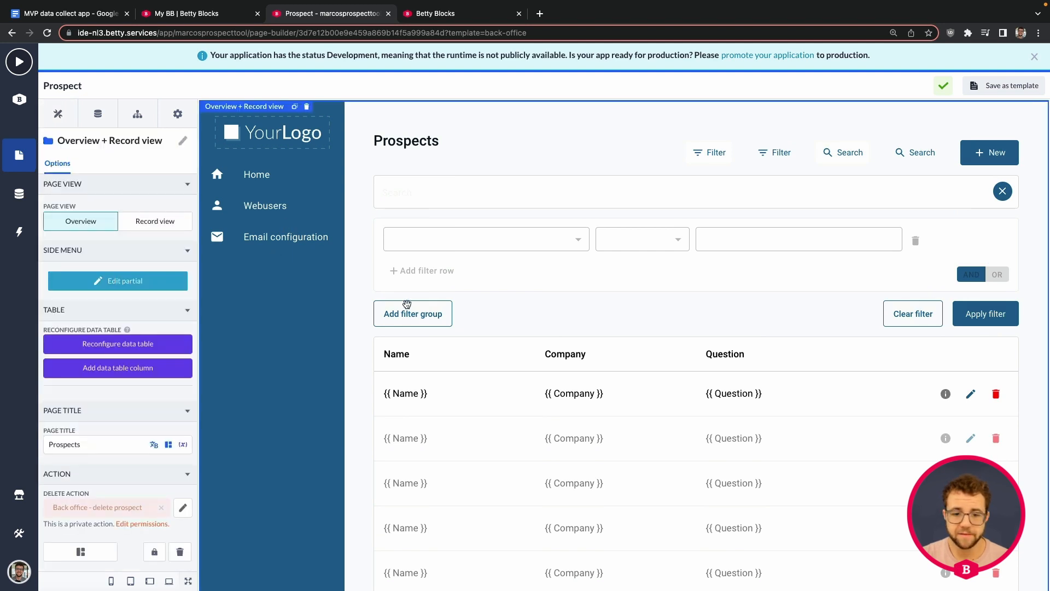
pyautogui.click(129, 280)
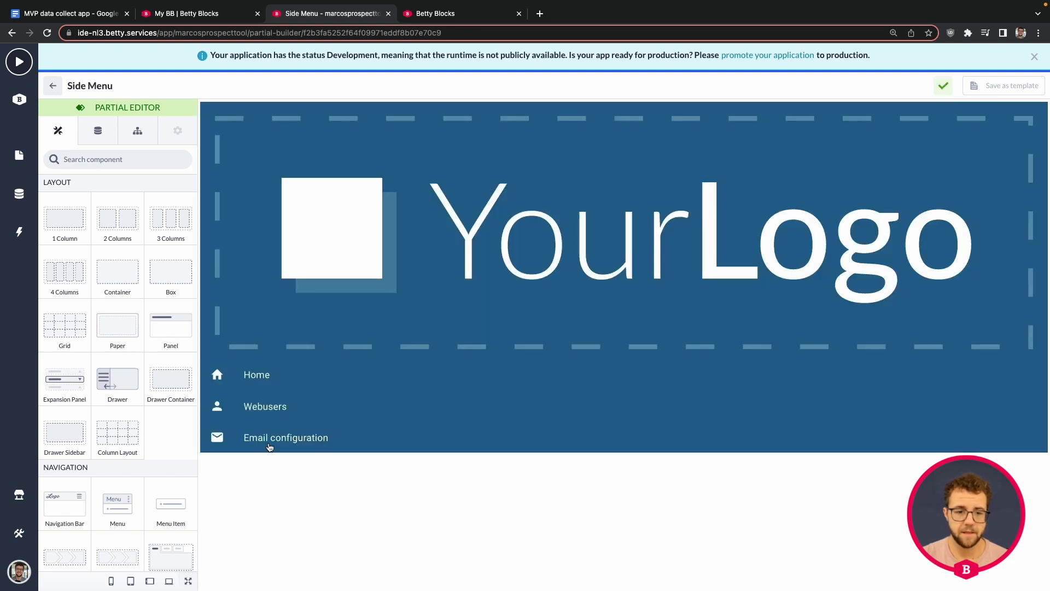
# Duplicate the Email configuration menu item as a 'Prospects' entry with the AccessibilityNew icon
pyautogui.click(268, 438)
pyautogui.click(254, 416)
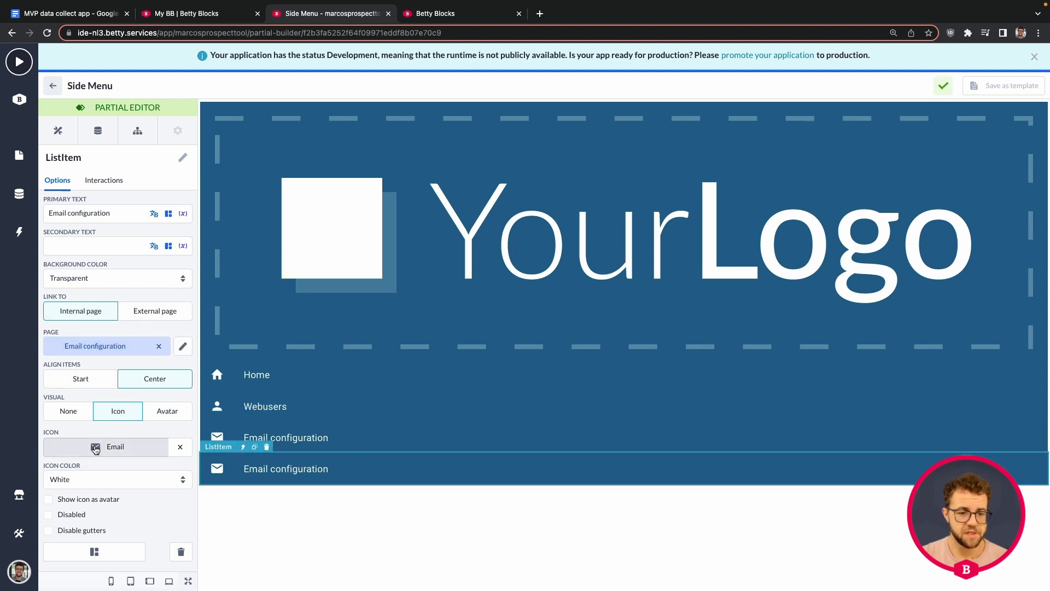
pyautogui.click(112, 447)
pyautogui.click(60, 284)
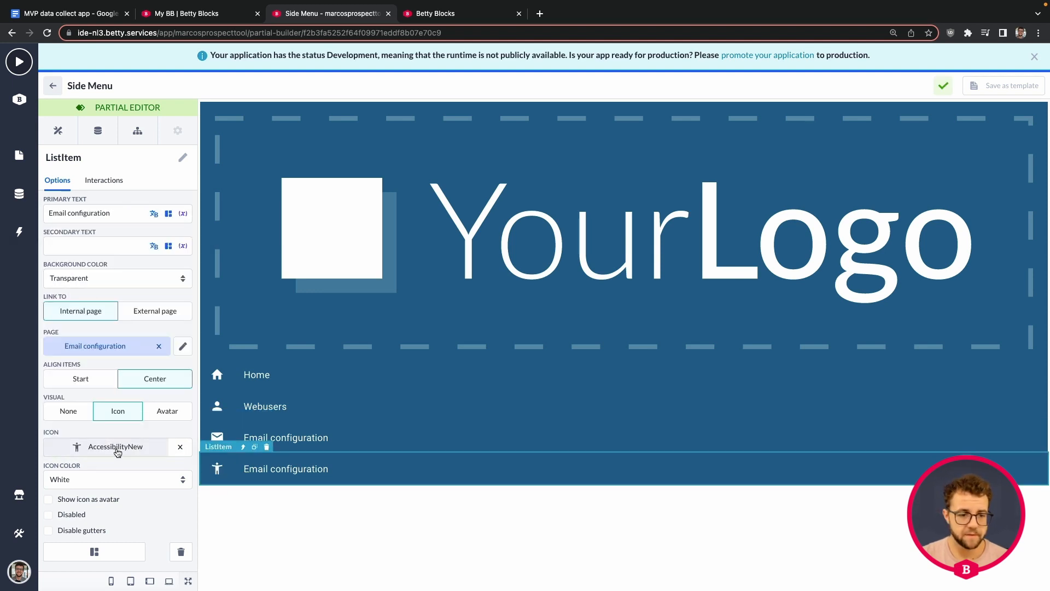
pyautogui.click(98, 212)
pyautogui.hotkey('ctrl', 'a')
pyautogui.write('Pro')
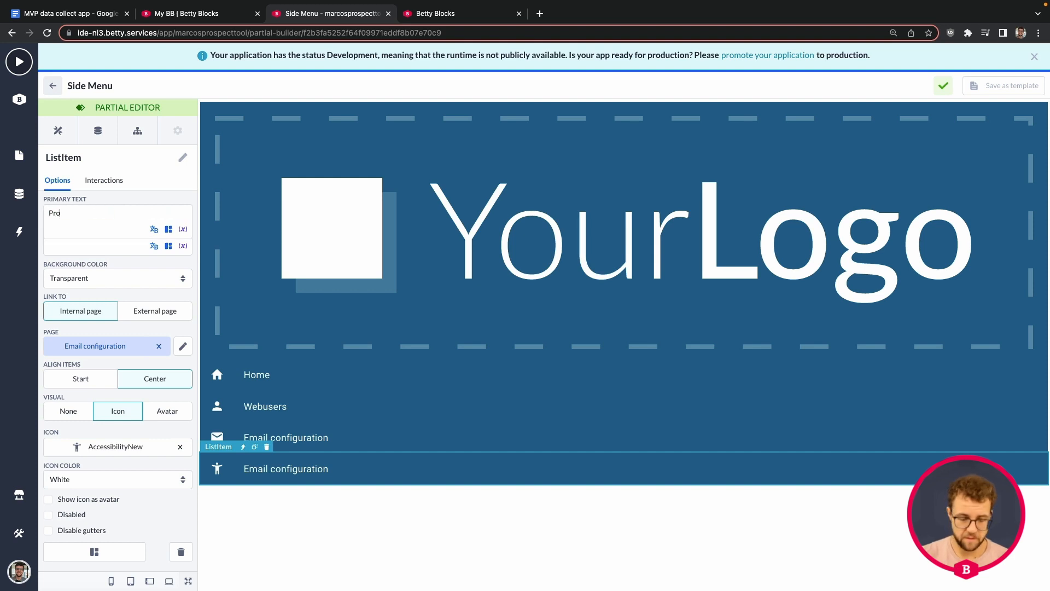
pyautogui.write('e')
pyautogui.press('BackSpace')
pyautogui.write('spects')
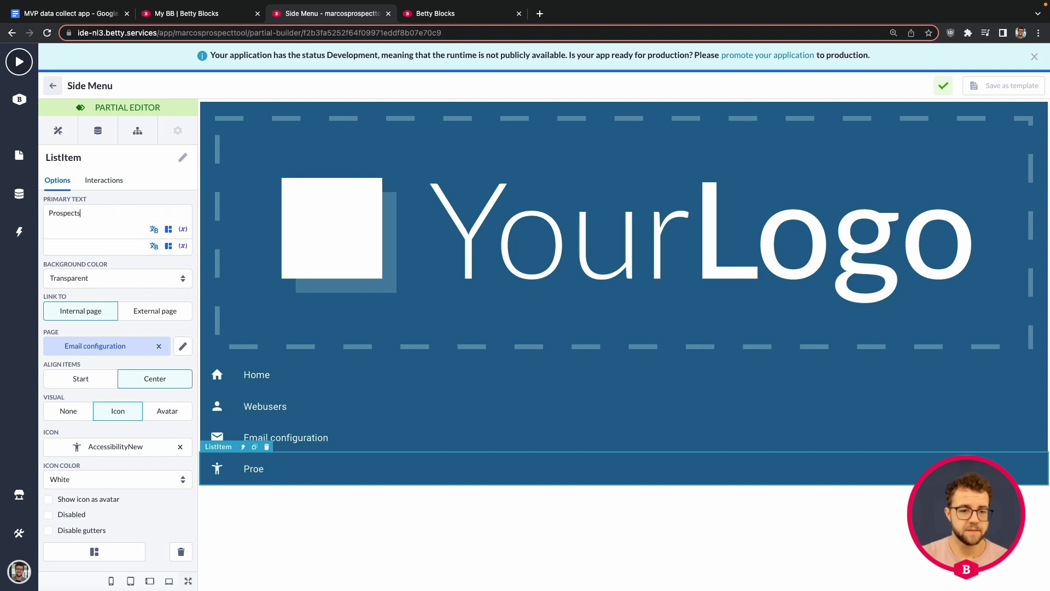
# Link the Prospects menu item to the Prospect page and leave the side menu editor
pyautogui.click(110, 352)
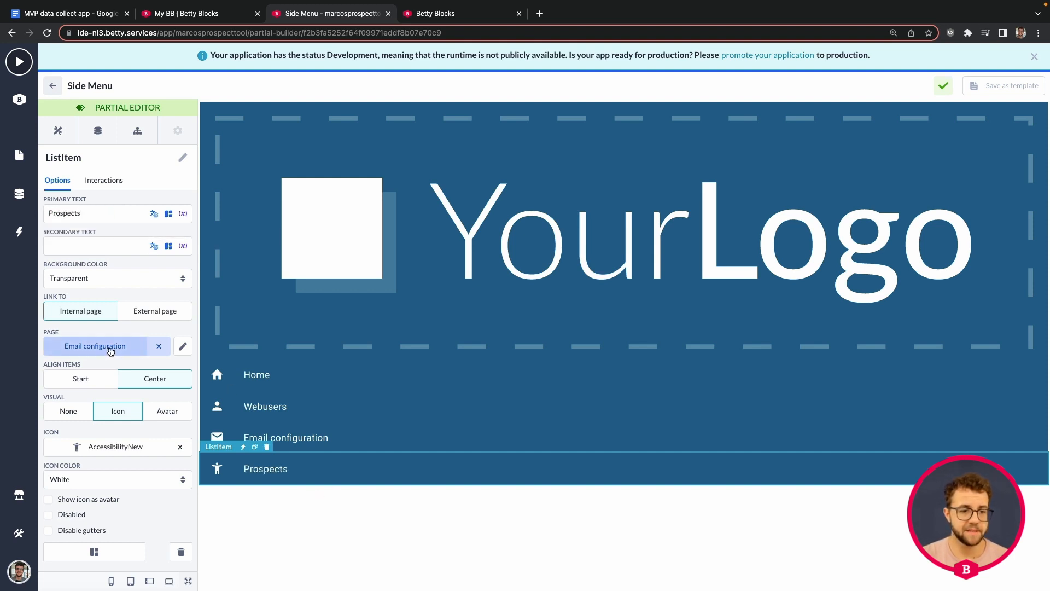
pyautogui.click(97, 248)
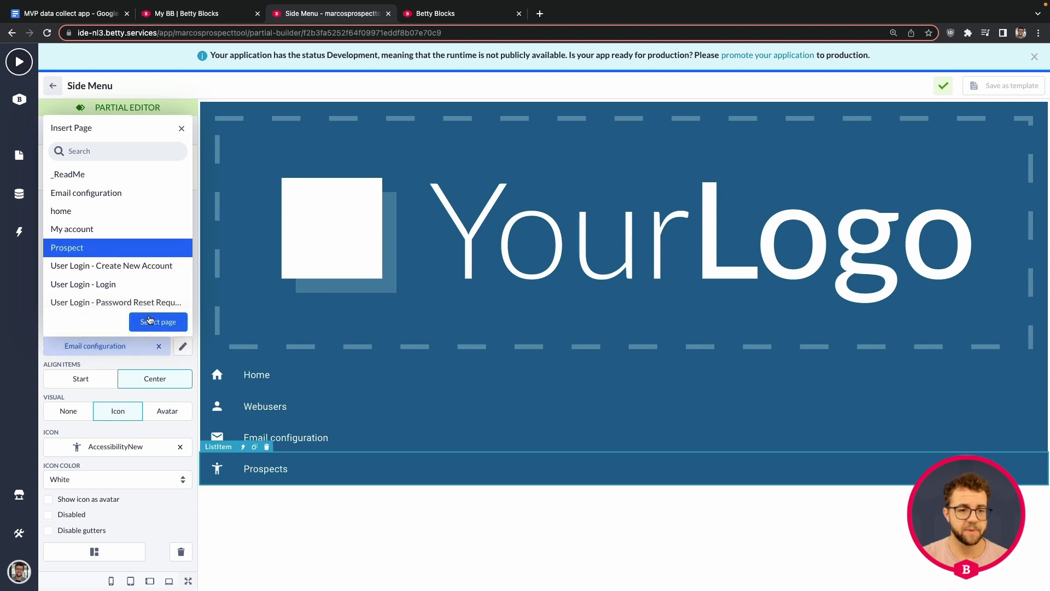
pyautogui.click(149, 321)
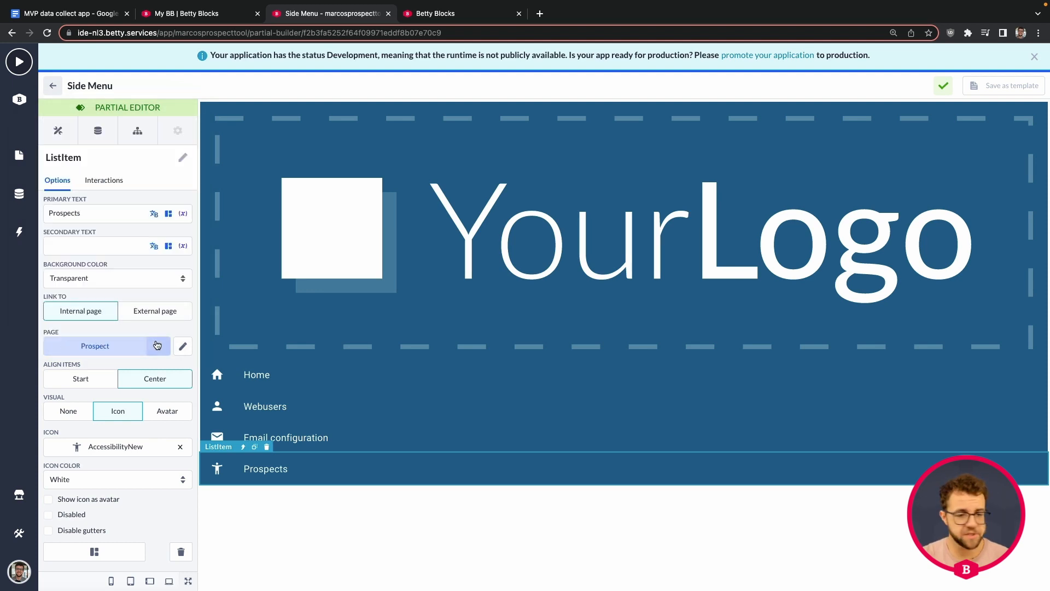
pyautogui.click(53, 85)
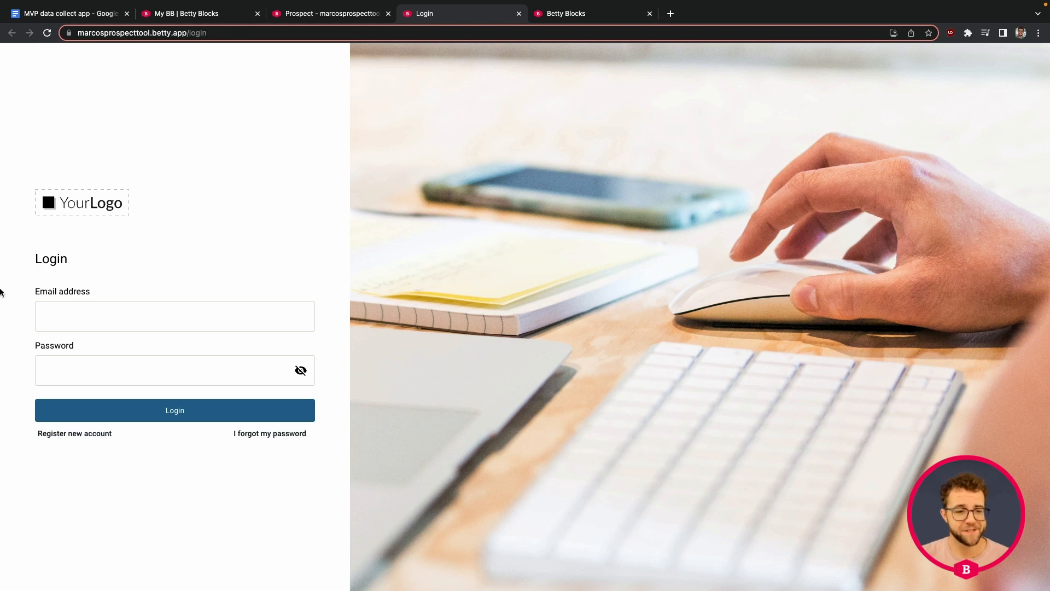
# Fill the registration form with the new user's first name, last name, e-mail and password
pyautogui.click(77, 440)
pyautogui.click(94, 321)
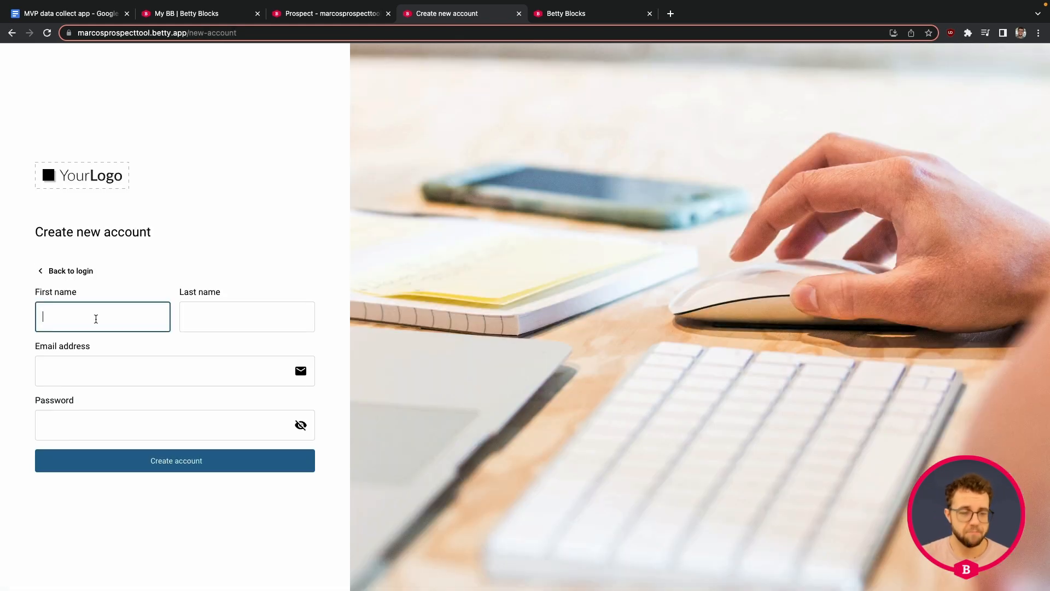
pyautogui.write('Marco')
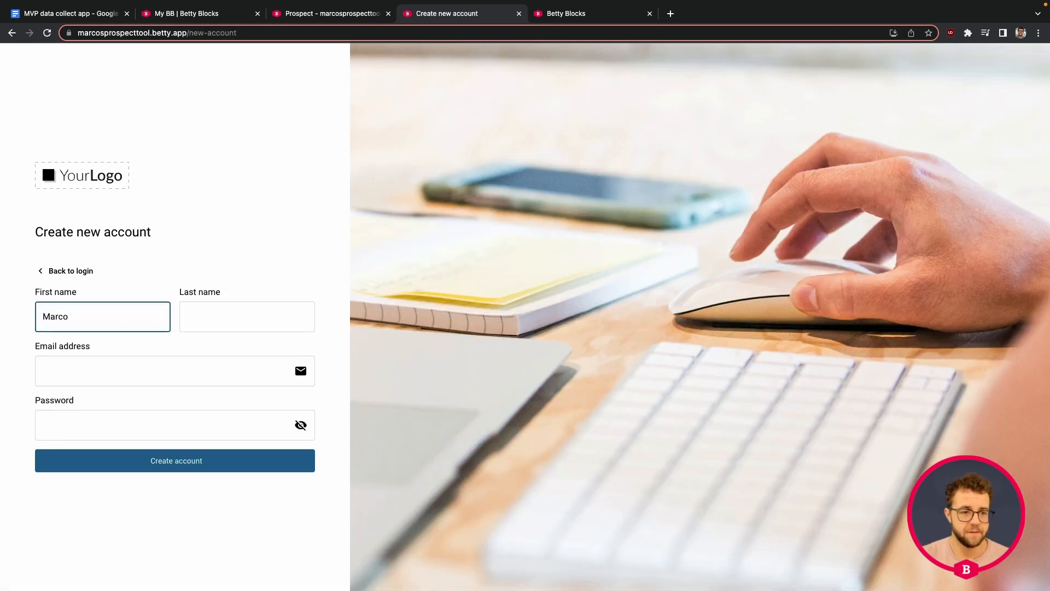
pyautogui.press('Tab')
pyautogui.write('awesoem')
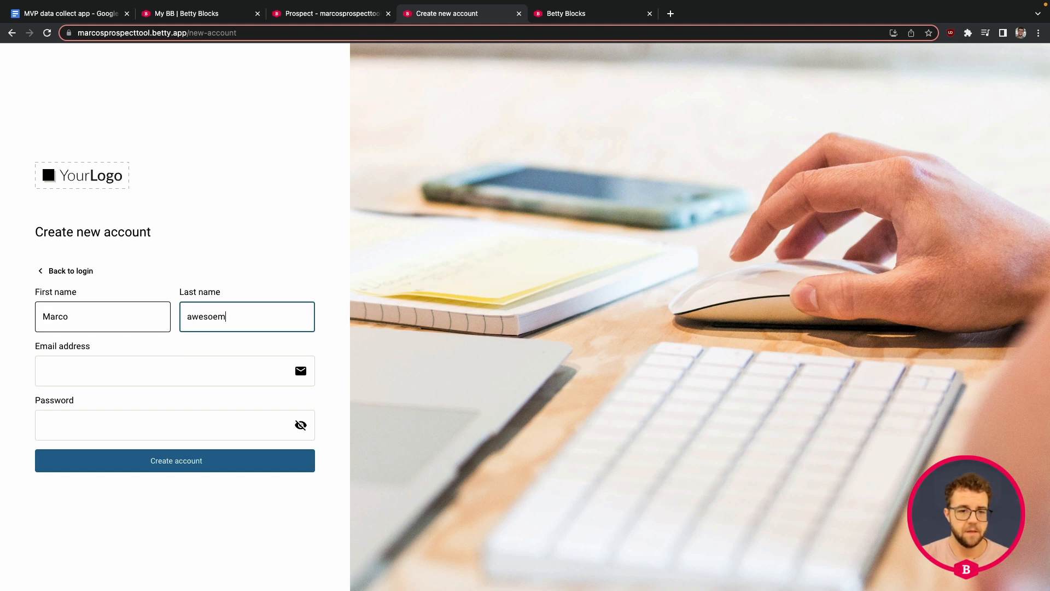
pyautogui.press('Tab')
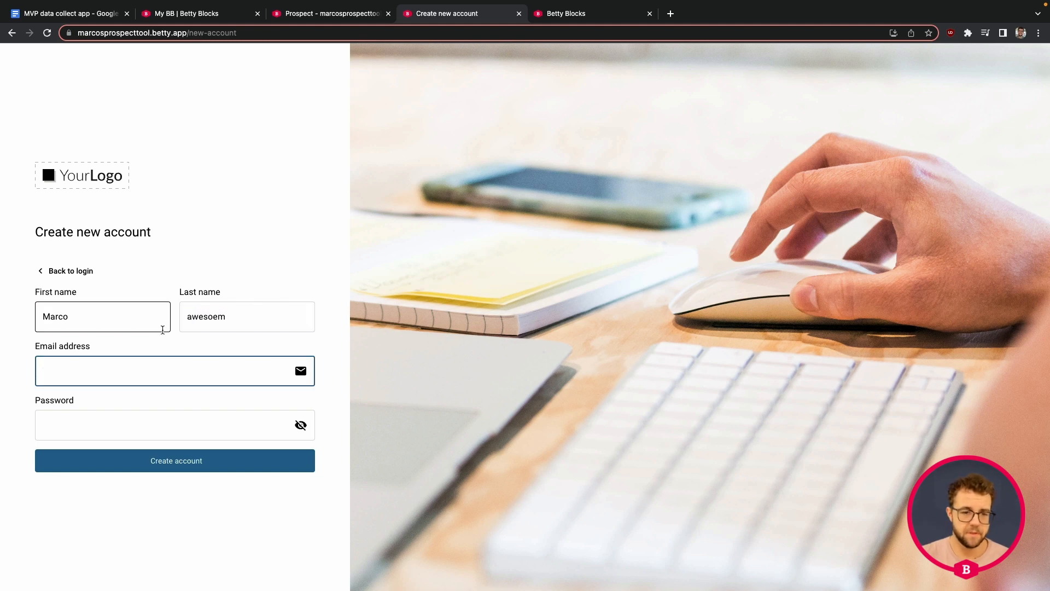
pyautogui.click(232, 327)
pyautogui.press('BackSpace')
pyautogui.press('BackSpace')
pyautogui.write('me')
pyautogui.press('Tab')
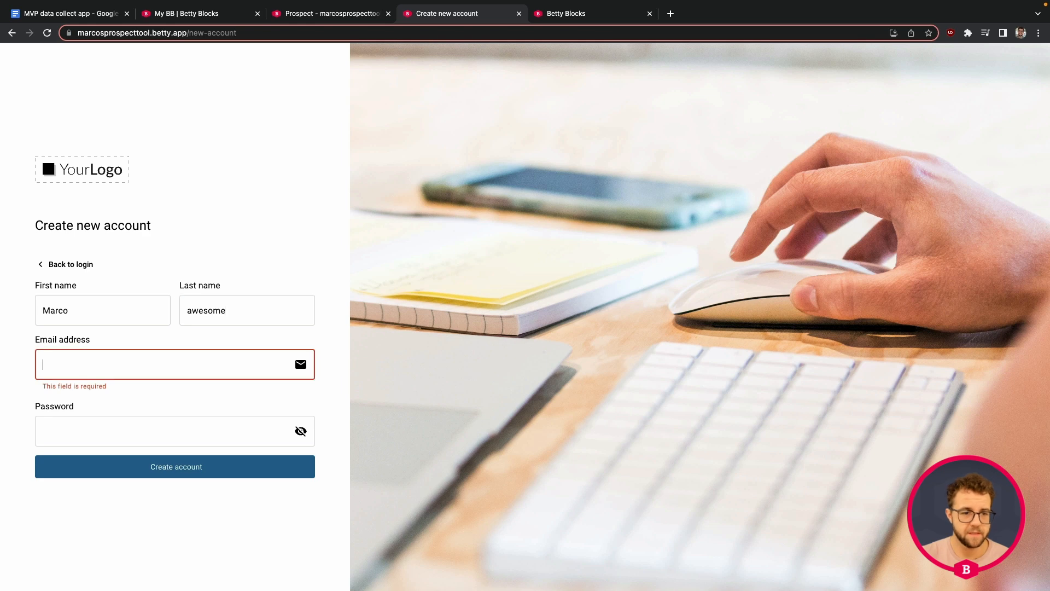
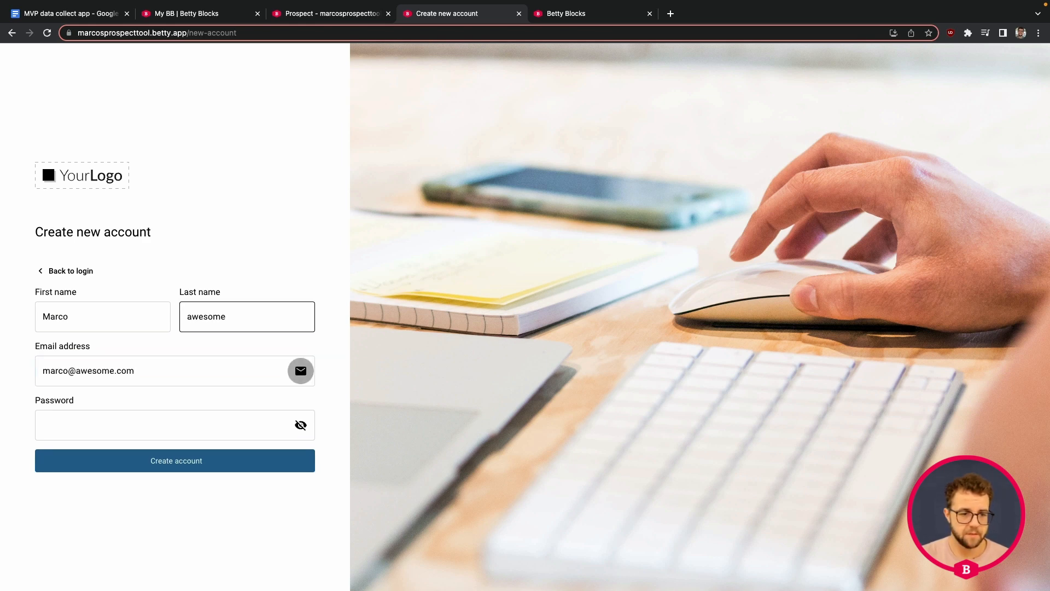
pyautogui.press('Tab')
pyautogui.write('••••••')
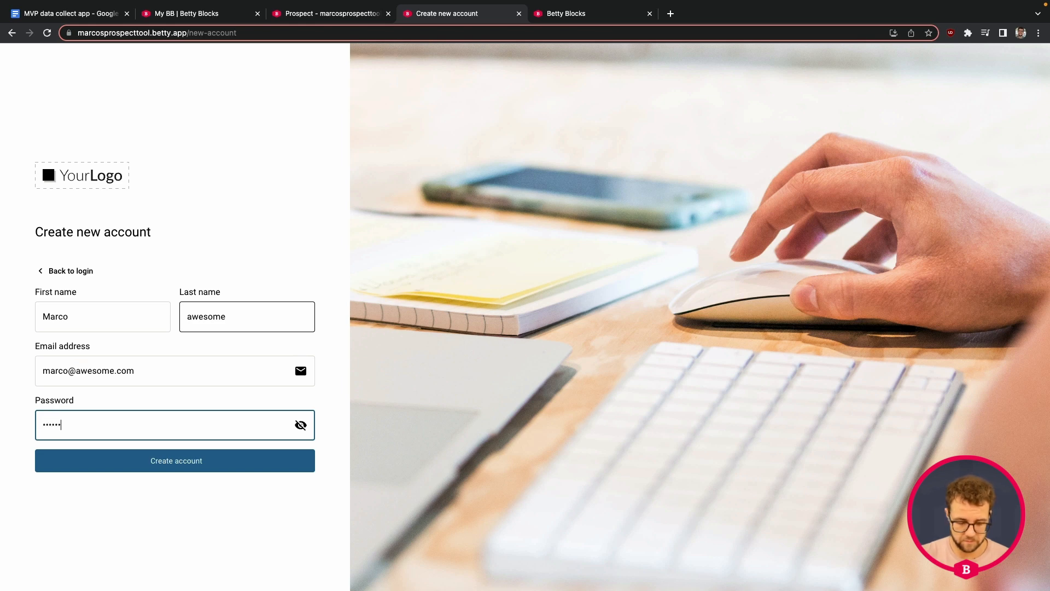
pyautogui.write('••••')
# Create the account, then log in with the registered e-mail and password
pyautogui.tripleClick(175, 374)
pyautogui.press('super+c')
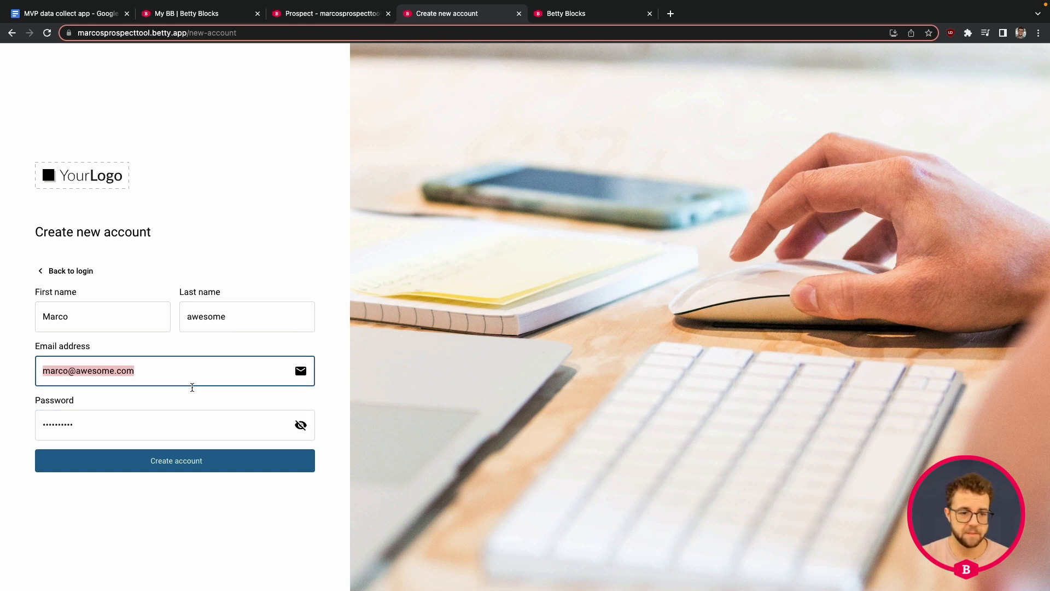
pyautogui.click(190, 461)
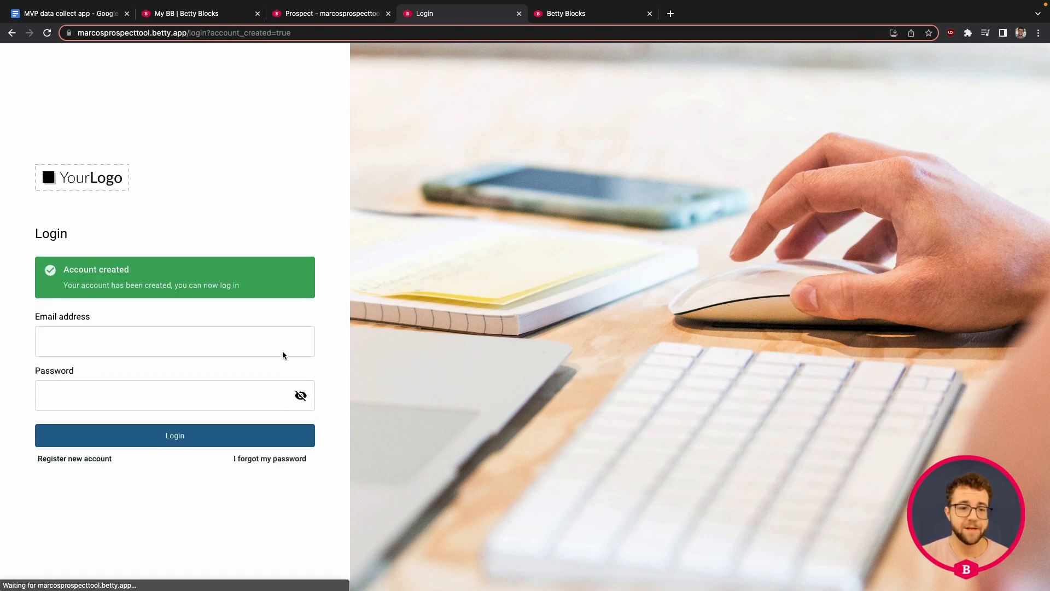
pyautogui.click(154, 347)
pyautogui.press('super+v')
pyautogui.click(151, 388)
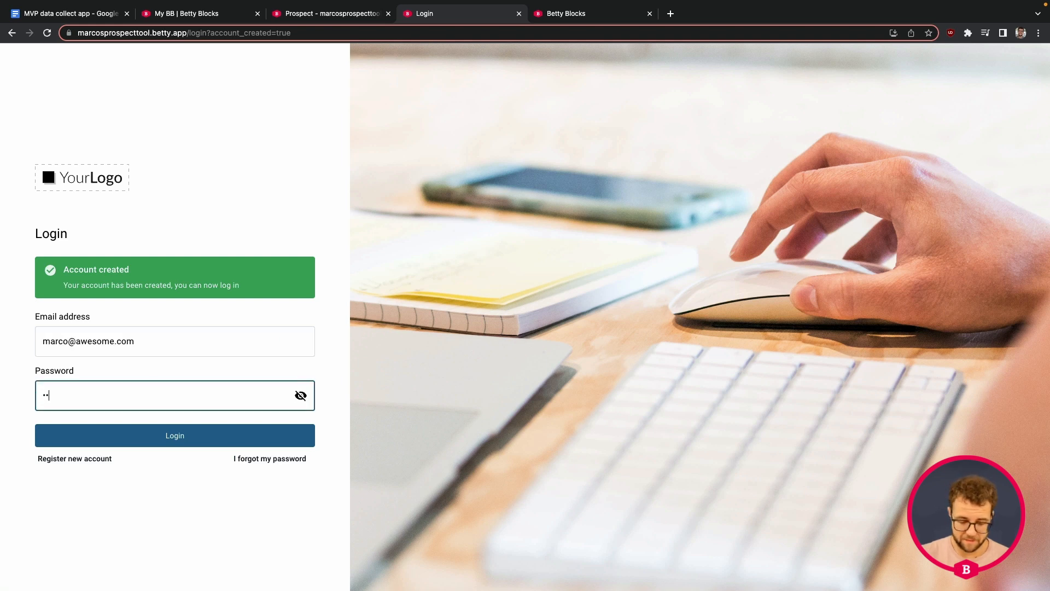
pyautogui.click(184, 435)
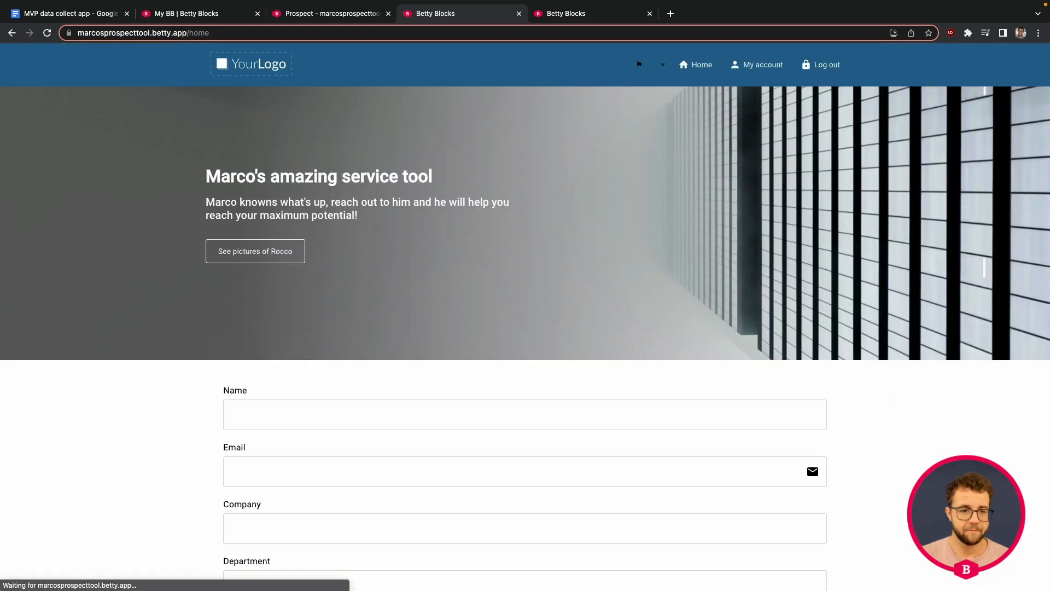
# Open the back office Prospects list, view the submitted prospect's details, then cancel
pyautogui.scroll(-3, 244, 129)
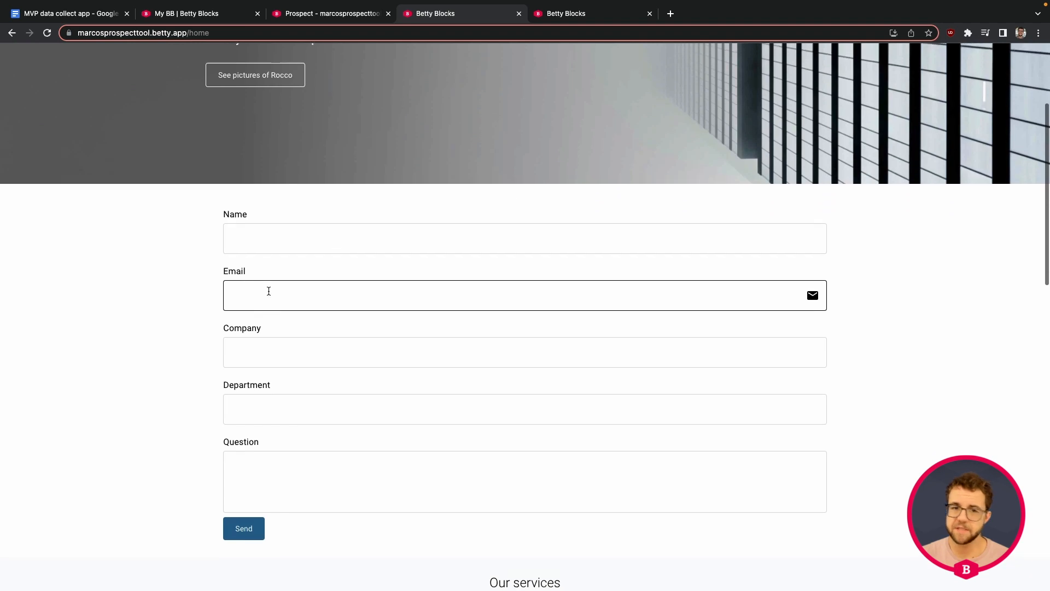
pyautogui.scroll(3, 274, 291)
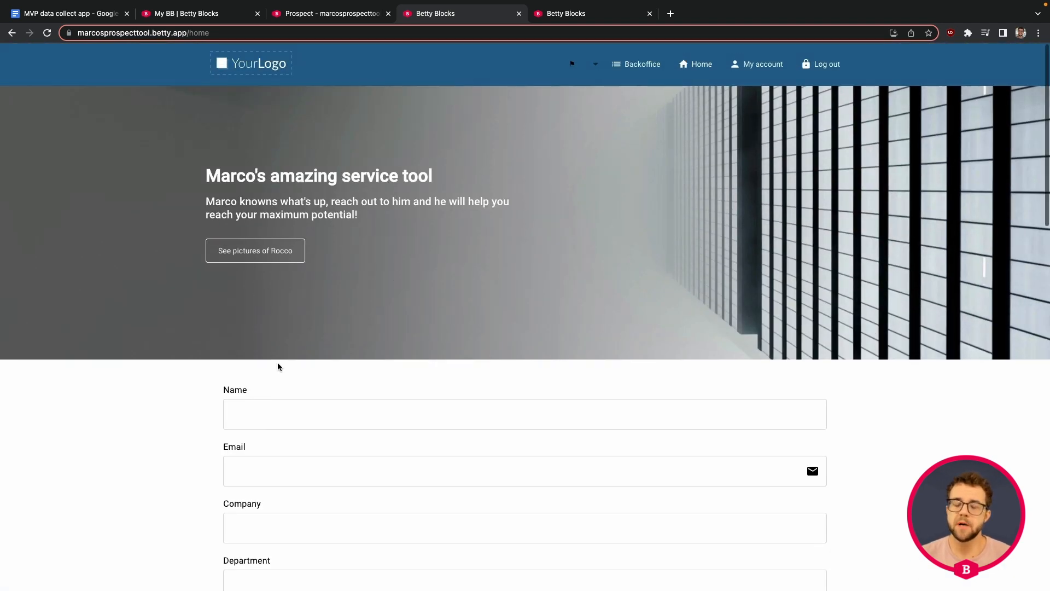
pyautogui.scroll(-4, 279, 363)
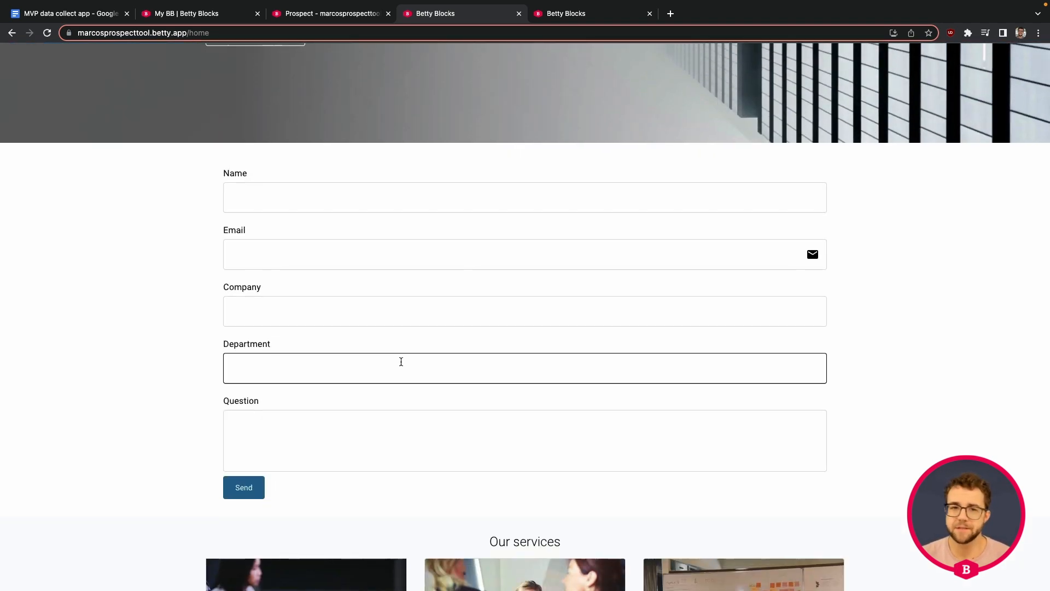
pyautogui.scroll(4, 399, 360)
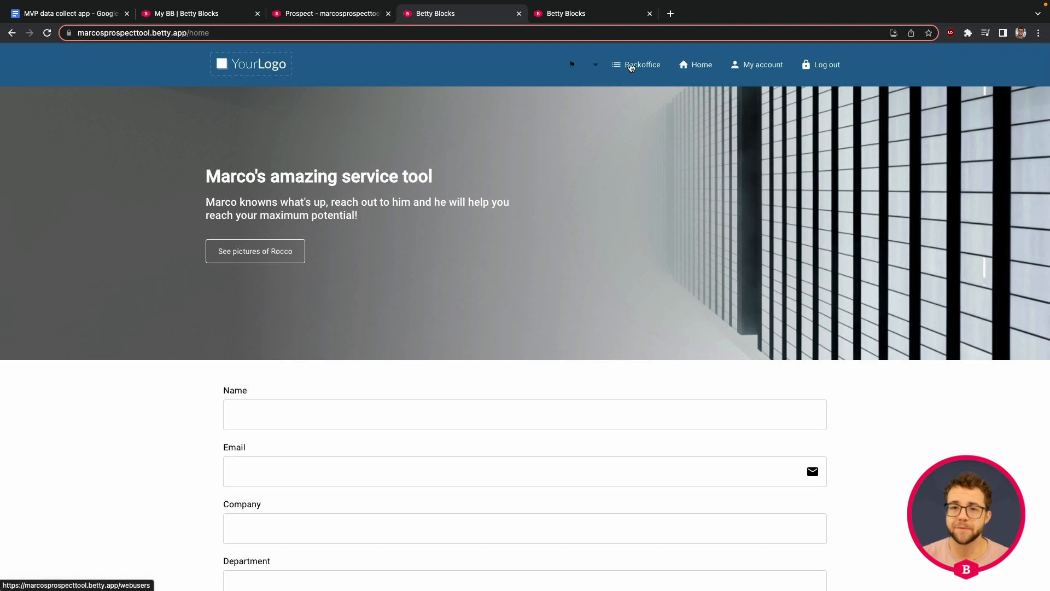
pyautogui.click(634, 66)
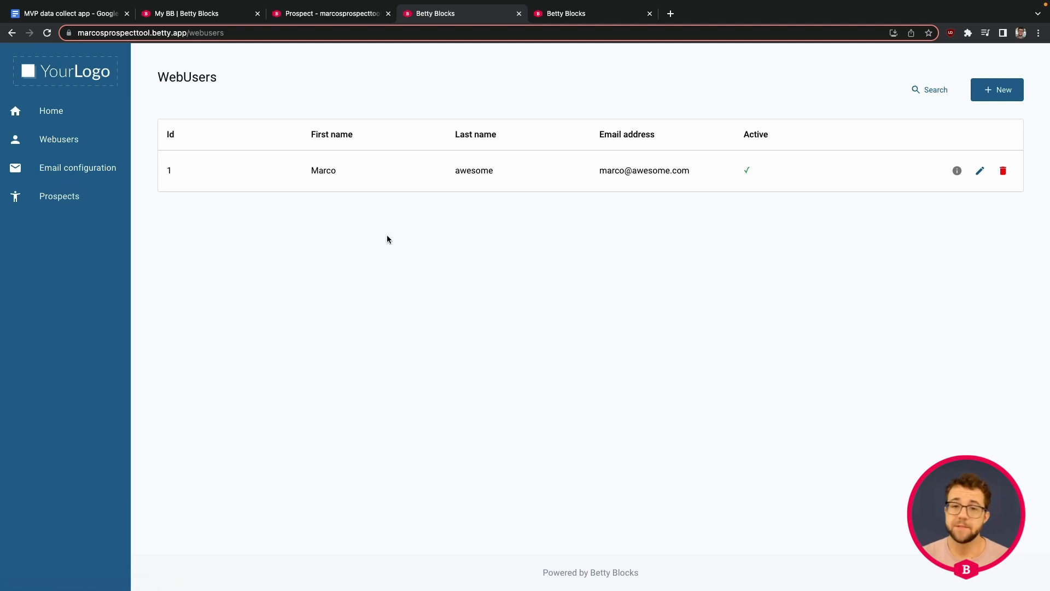
pyautogui.click(56, 200)
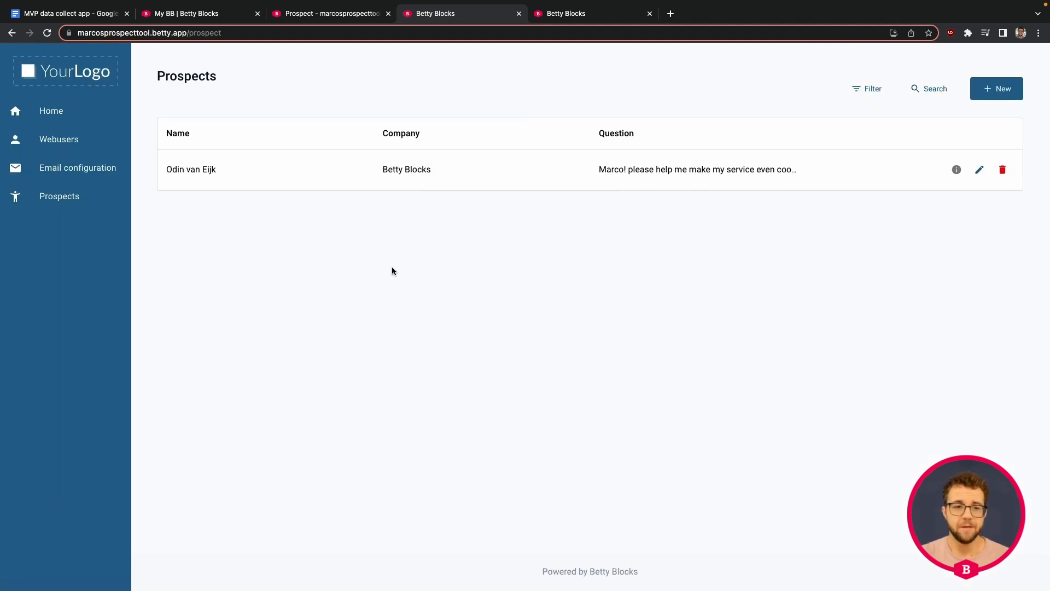
pyautogui.click(953, 172)
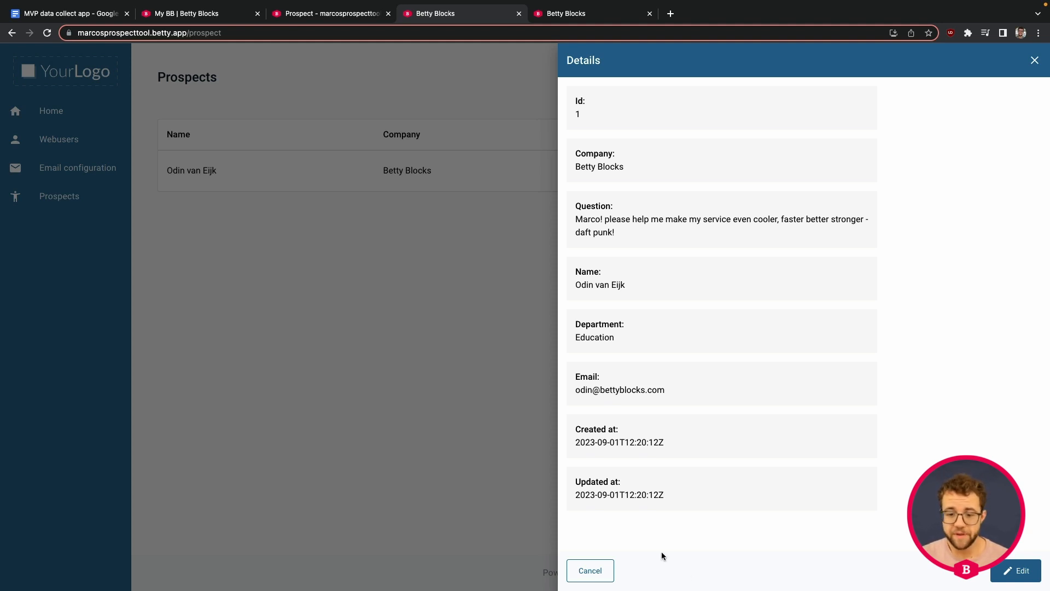
pyautogui.click(580, 567)
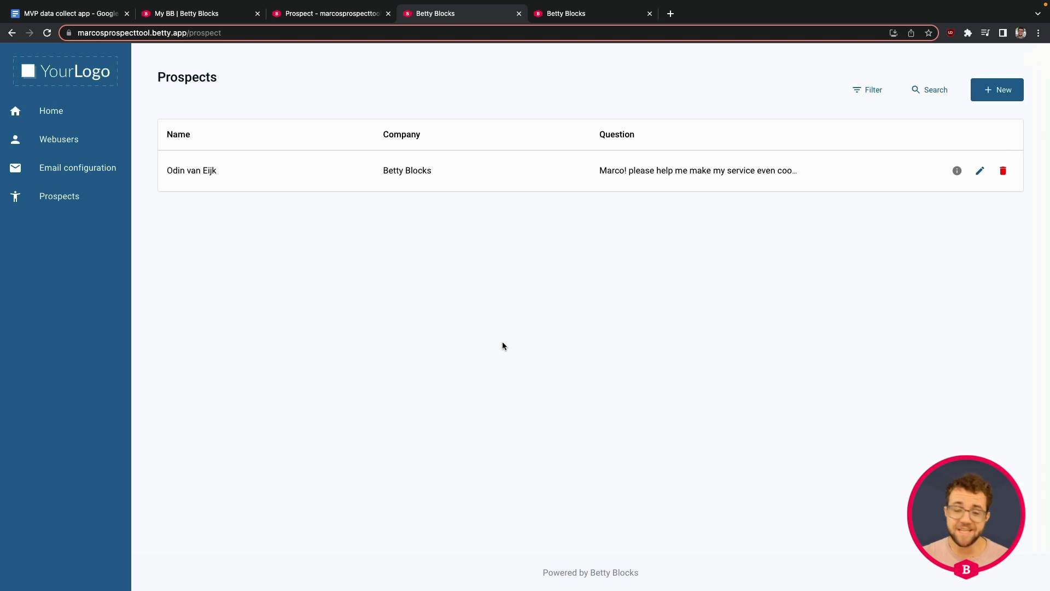